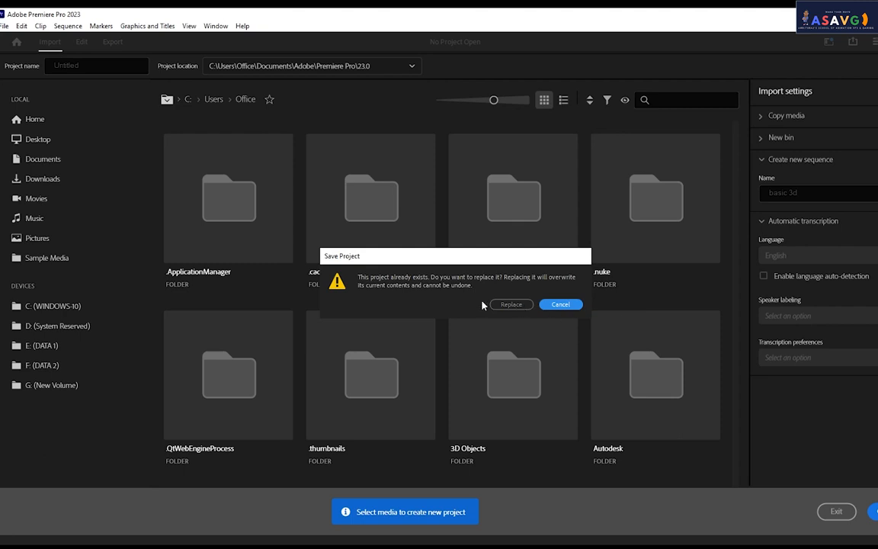
# - Replace the existing Untitled project and narrow the Effect Controls panel to enlarge the program preview area
pyautogui.click(509, 304)
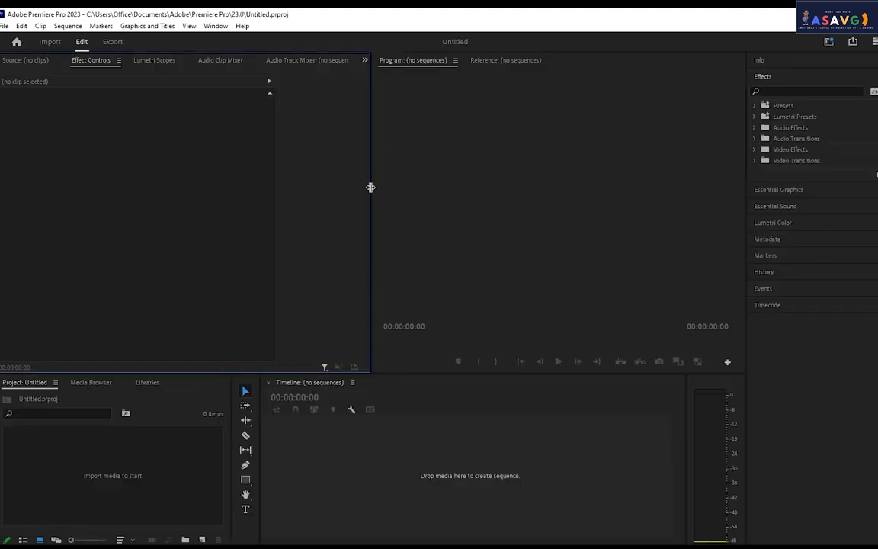
pyautogui.moveTo(370, 189); pyautogui.dragTo(292, 189)
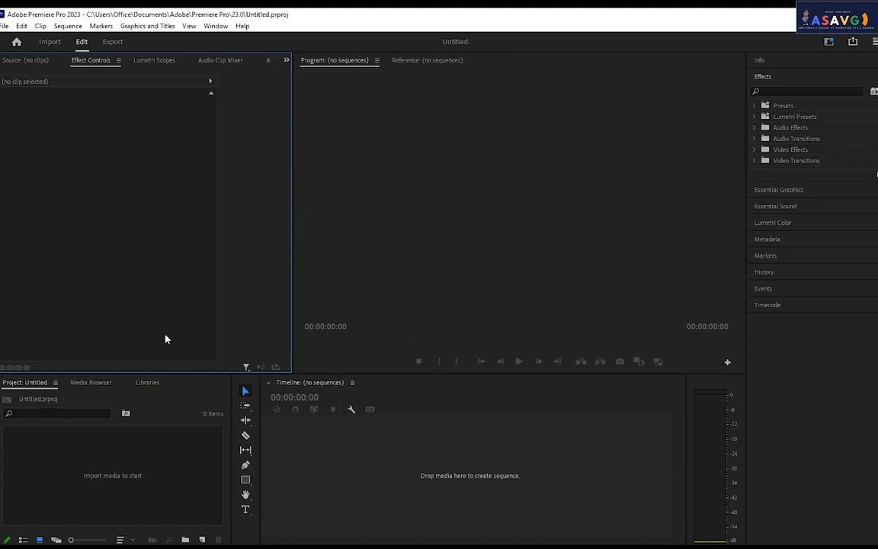
pyautogui.rightClick(143, 457)
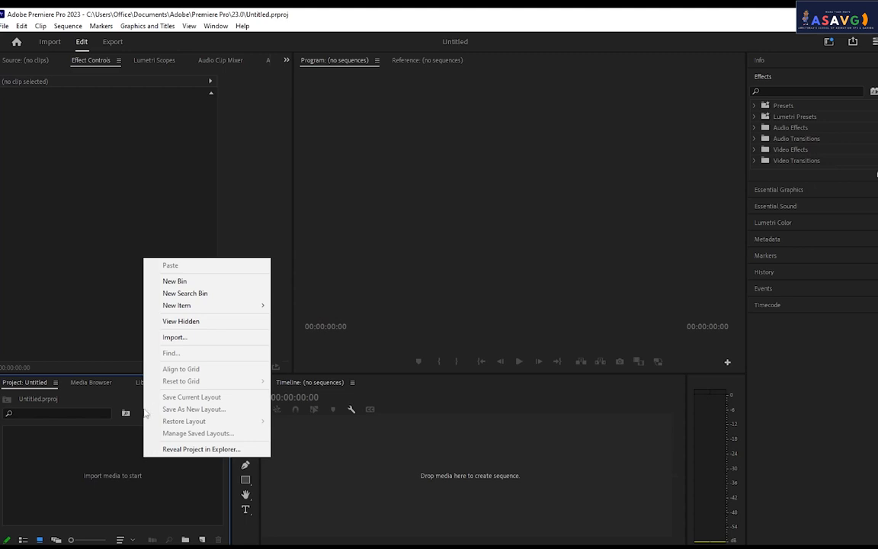
pyautogui.moveTo(173, 310)
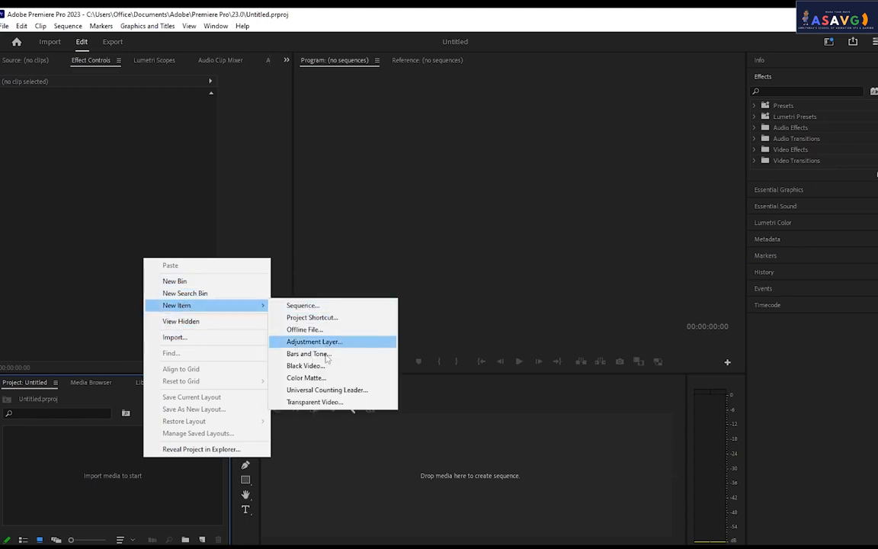
pyautogui.click(314, 377)
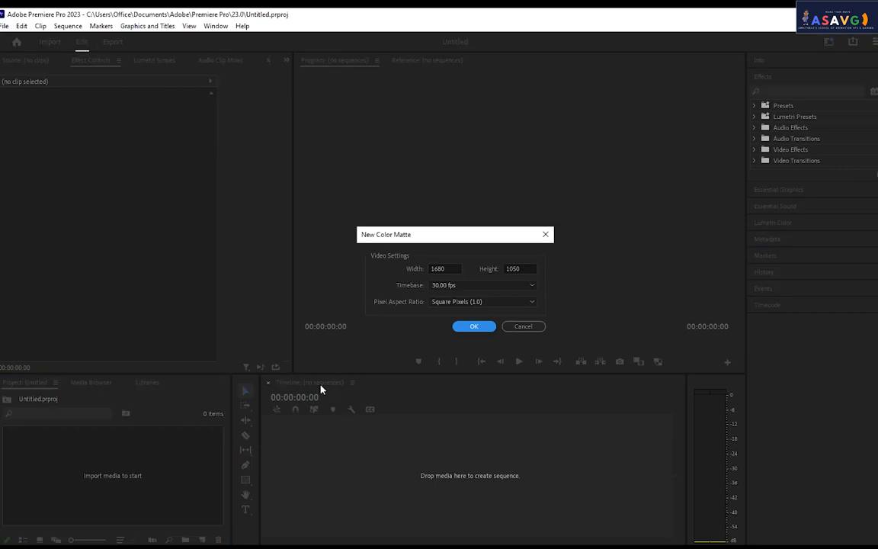
pyautogui.click(530, 328)
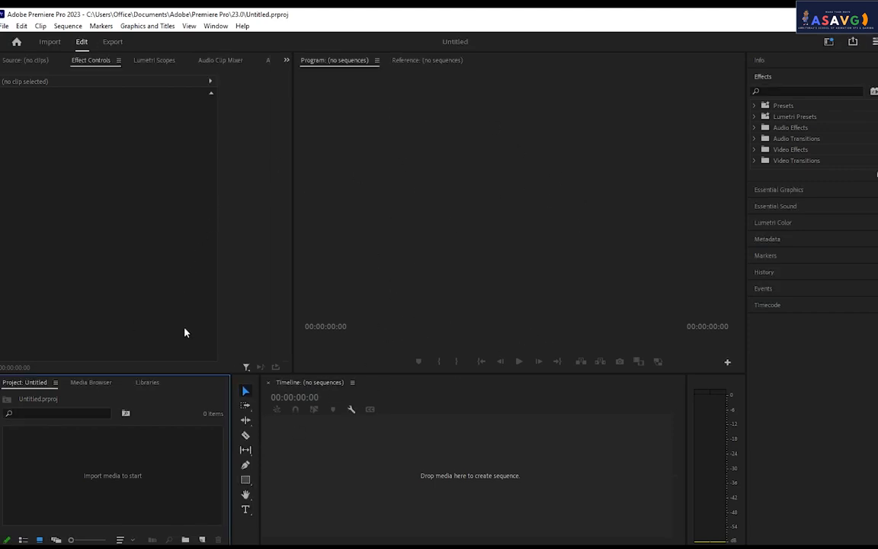
# - Create a black 1680 × 1050 color matte at 30 fps and place it in the empty timeline as a new sequence
pyautogui.rightClick(172, 455)
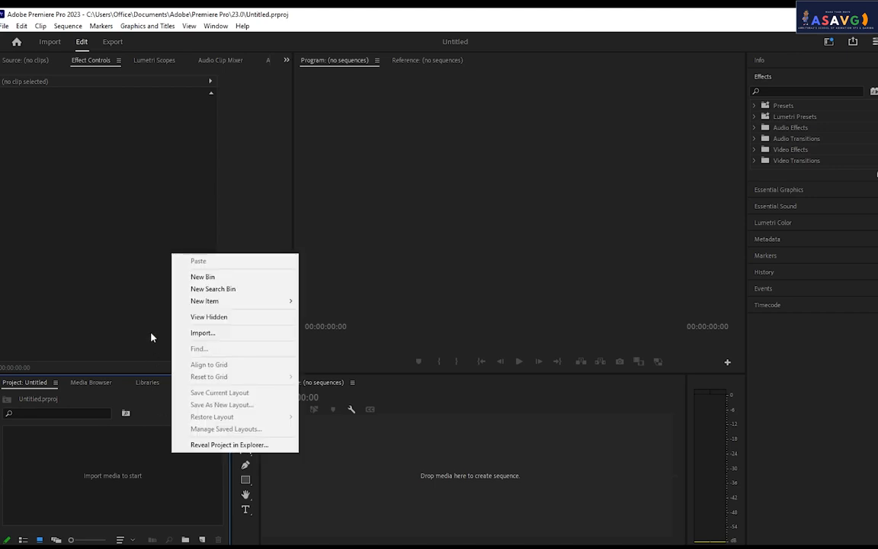
pyautogui.moveTo(221, 302)
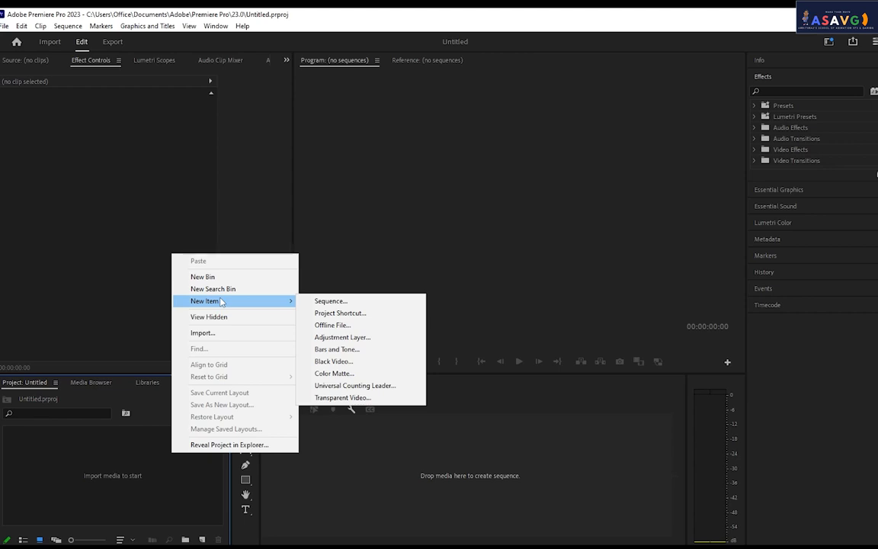
pyautogui.click(355, 373)
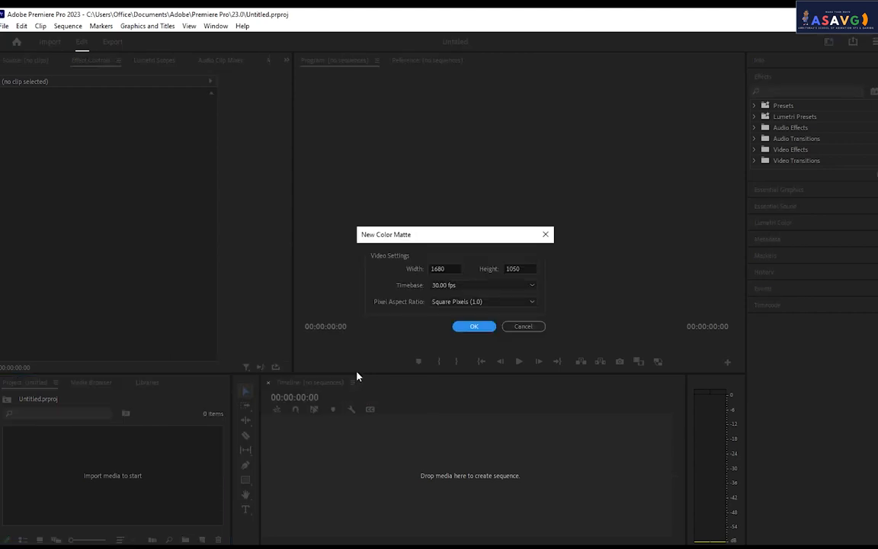
pyautogui.click(474, 326)
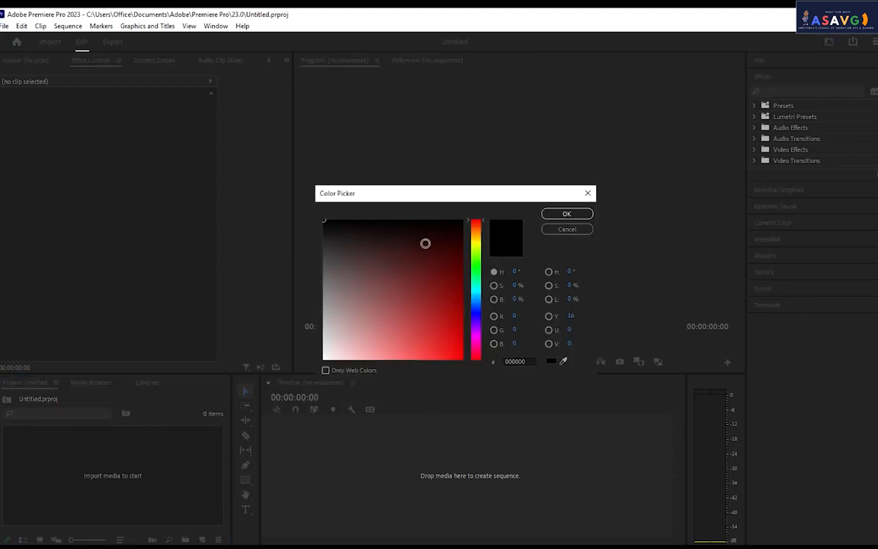
pyautogui.click(566, 213)
pyautogui.click(427, 307)
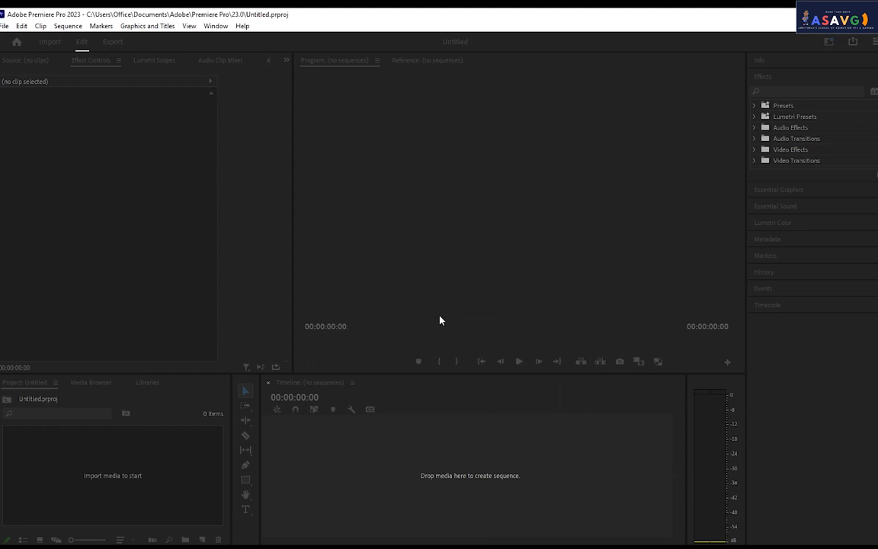
pyautogui.moveTo(68, 465); pyautogui.dragTo(407, 441)
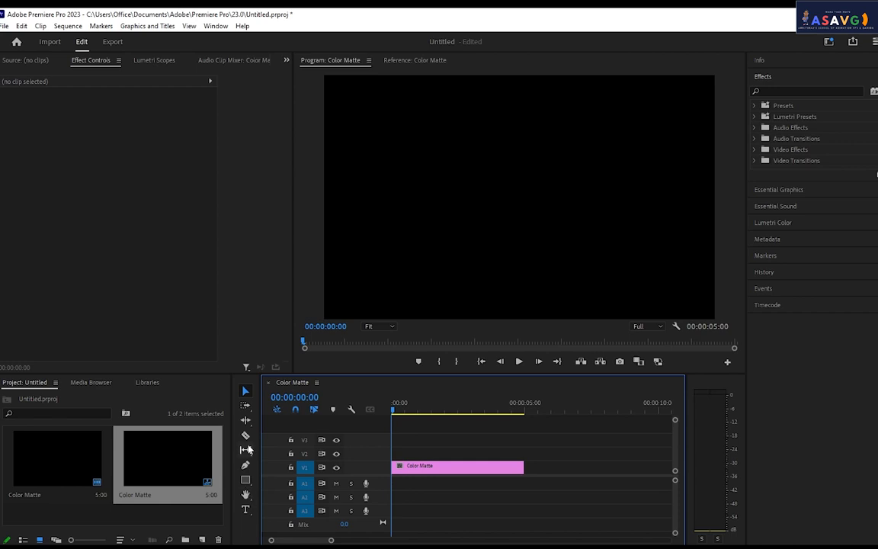
# - Draw a text box in the upper middle of the black frame and enter the text "BASIC D"
pyautogui.click(245, 509)
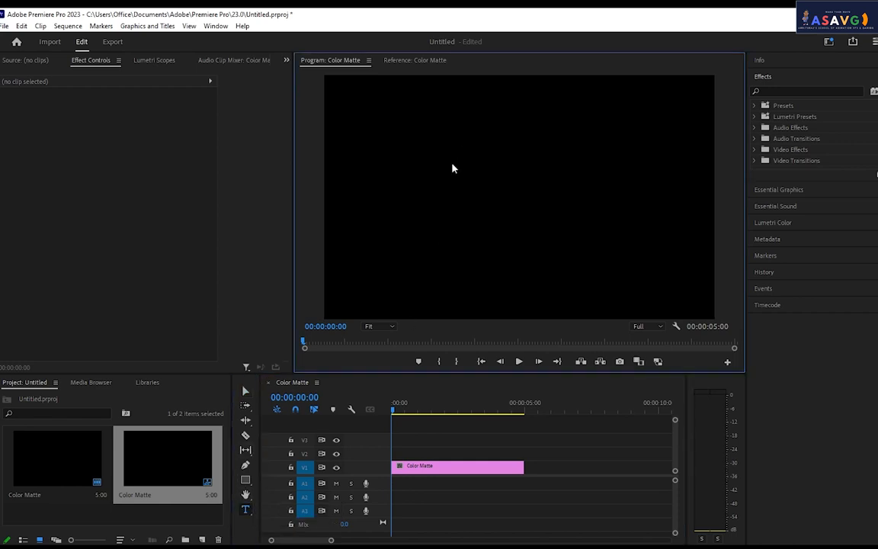
pyautogui.click(455, 162)
pyautogui.hotkey('ctrl', 'z')
pyautogui.moveTo(424, 148); pyautogui.dragTo(560, 194)
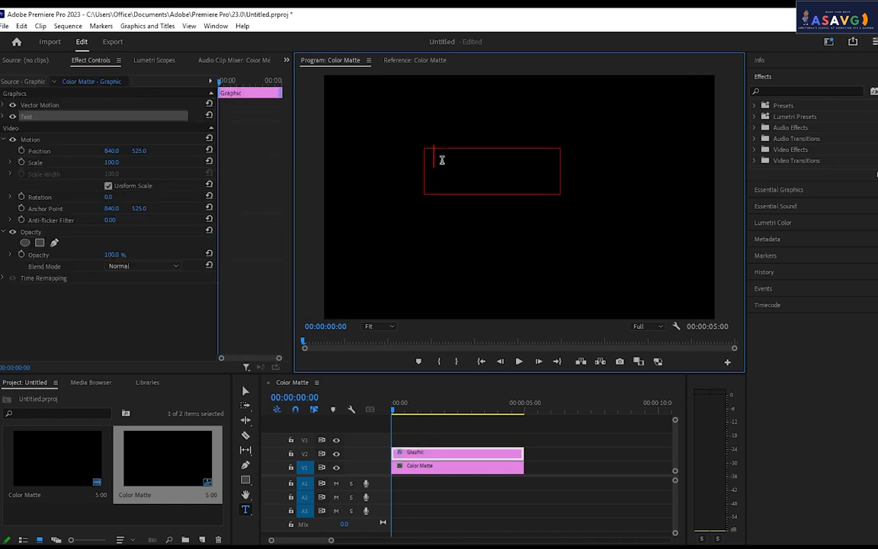
pyautogui.write('BASIC D')
pyautogui.click(246, 390)
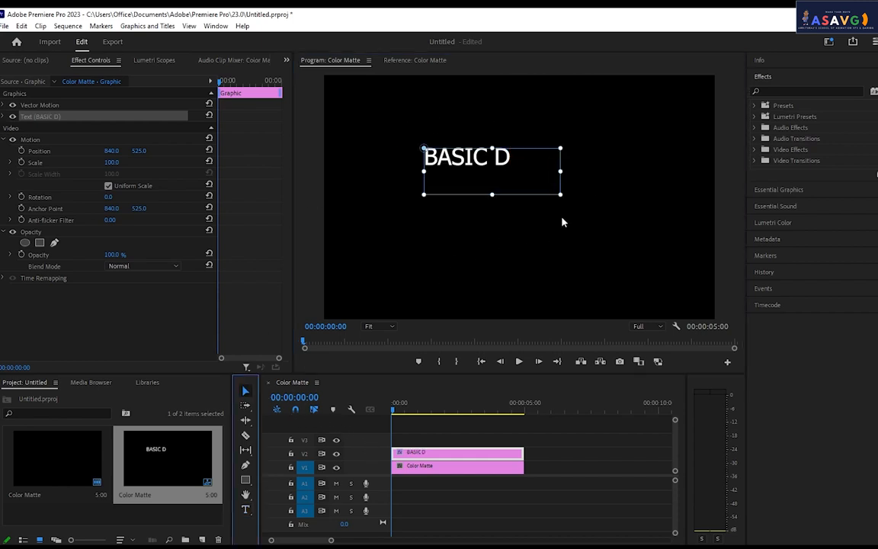
# - Enlarge the text box and correct its text to "BASIC 3D"
pyautogui.moveTo(560, 194); pyautogui.dragTo(653, 244)
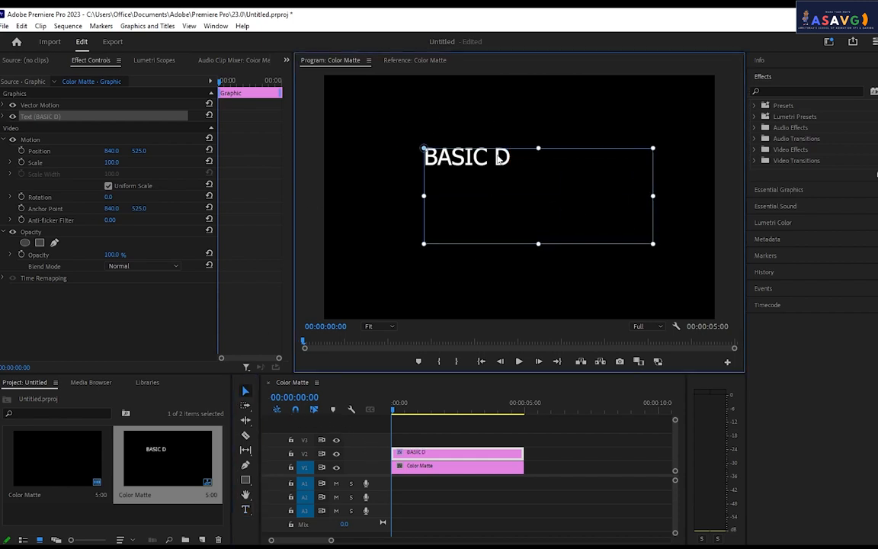
pyautogui.doubleClick(497, 158)
pyautogui.write('3')
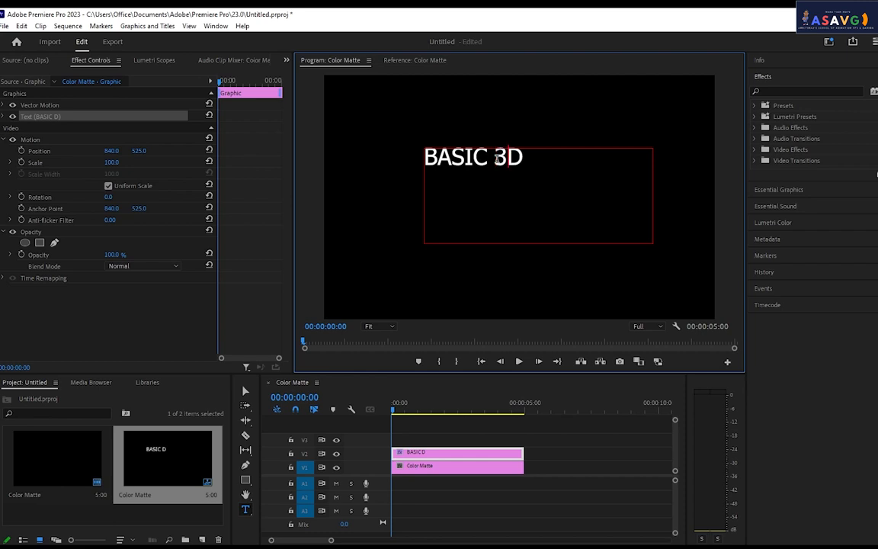
pyautogui.click(386, 249)
# - Move the BASIC 3D text box slightly down toward the centre of the frame
pyautogui.click(460, 163)
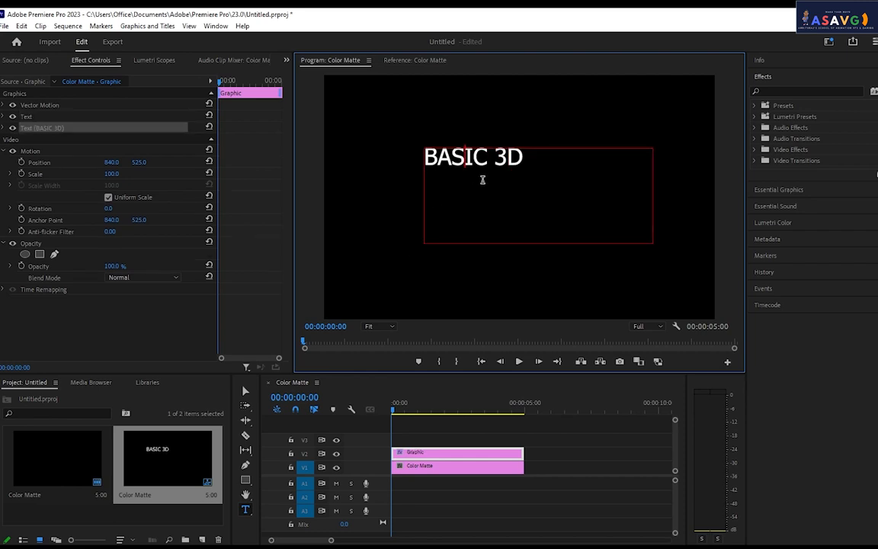
pyautogui.moveTo(523, 156); pyautogui.dragTo(403, 158)
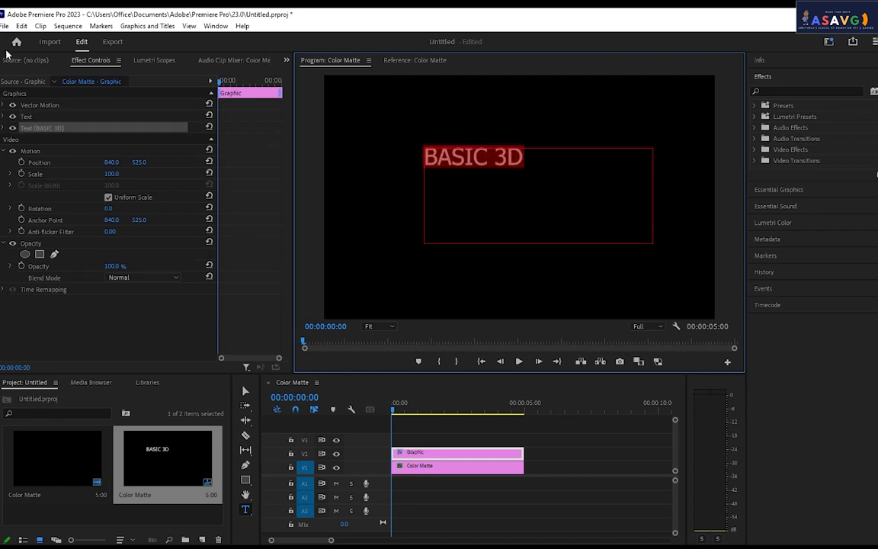
pyautogui.click(246, 392)
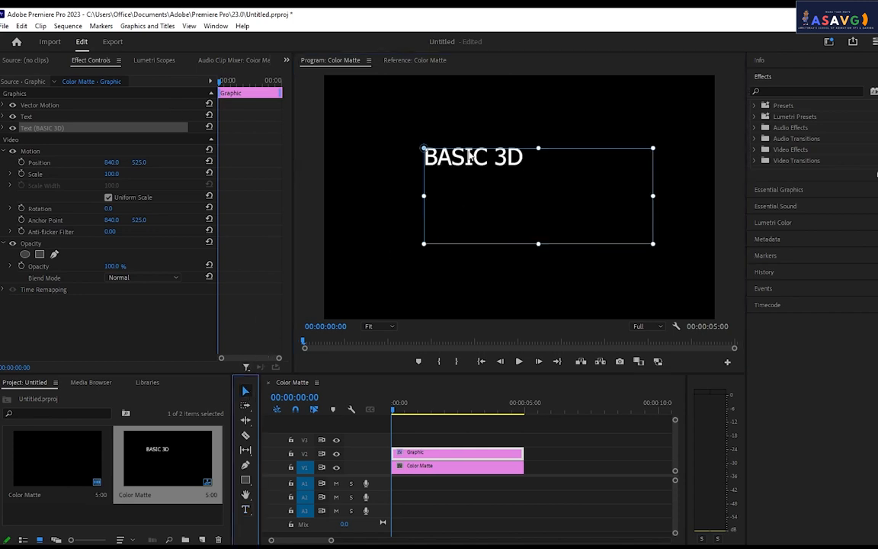
pyautogui.moveTo(470, 157); pyautogui.dragTo(482, 183)
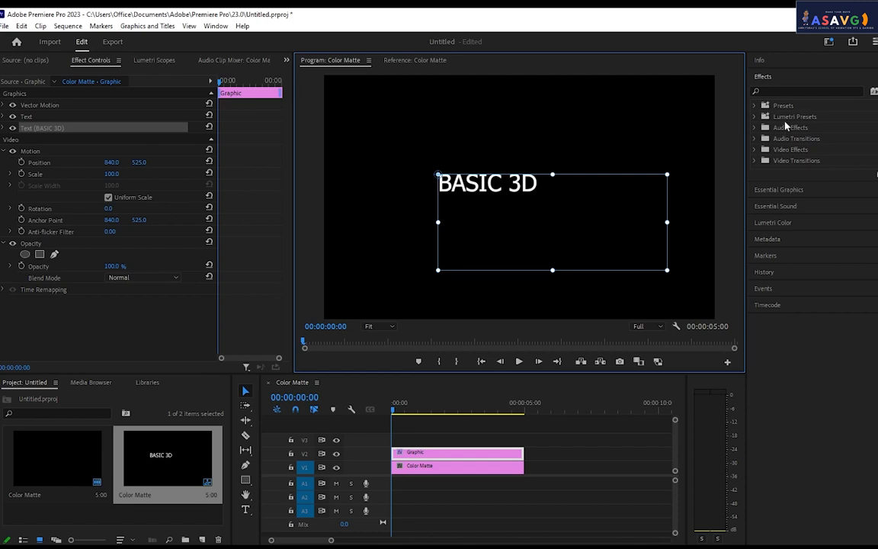
# - Search the effects for "basic" and apply the Basic 3D perspective effect to the text clip on V2
pyautogui.click(800, 91)
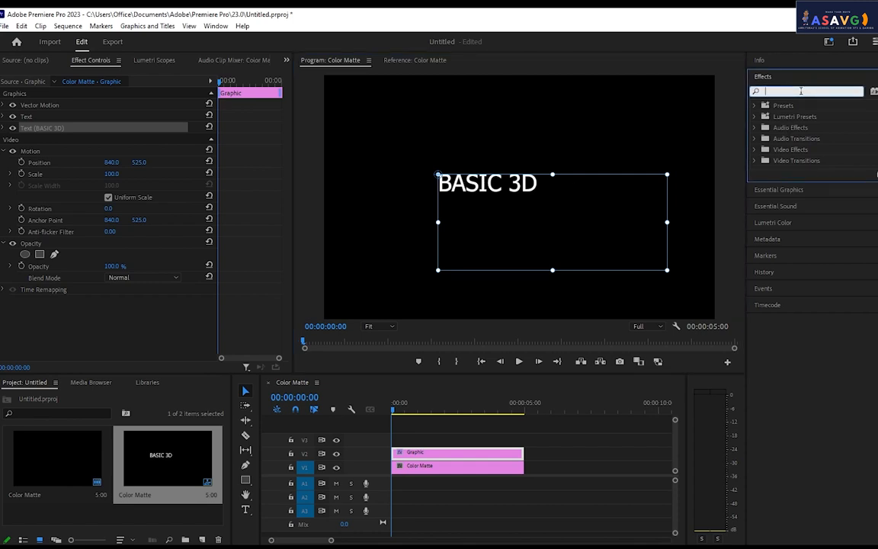
pyautogui.write('basic')
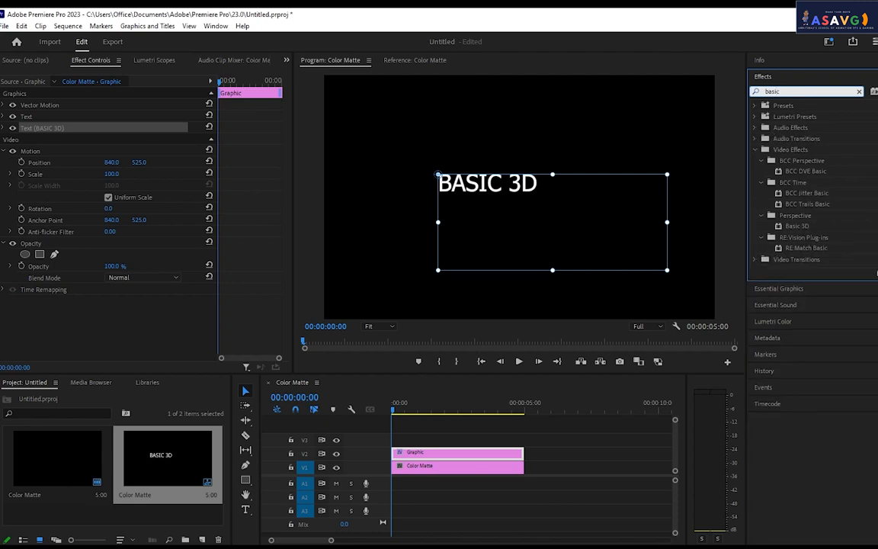
pyautogui.click(796, 227)
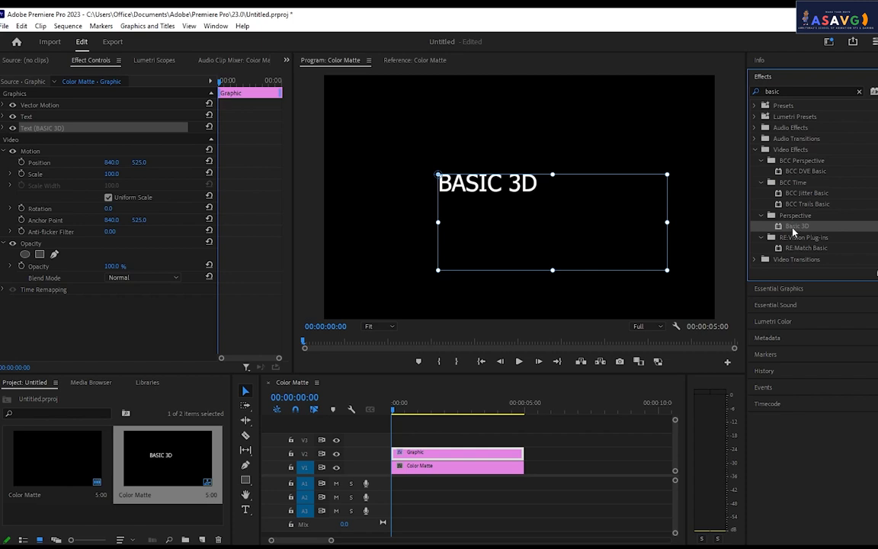
pyautogui.click(774, 214)
pyautogui.moveTo(781, 91); pyautogui.dragTo(688, 81)
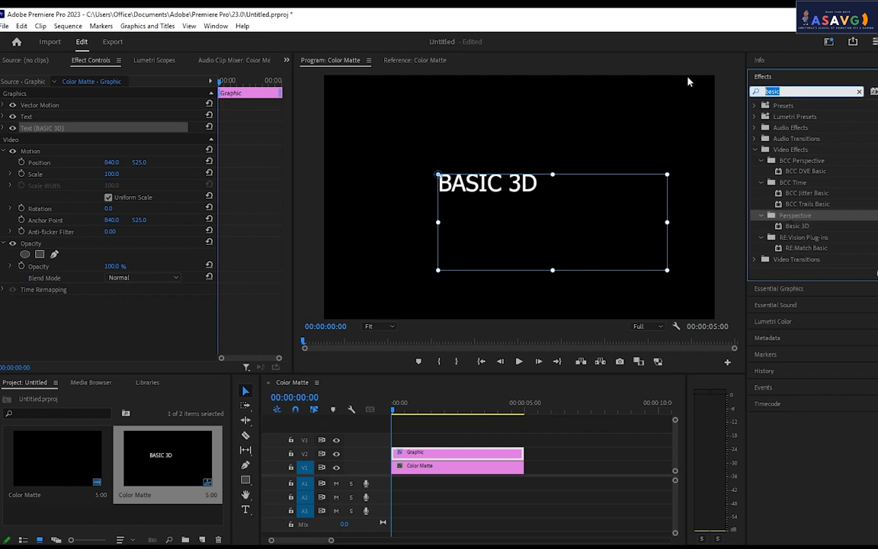
pyautogui.write('basic')
pyautogui.moveTo(793, 228); pyautogui.dragTo(435, 454)
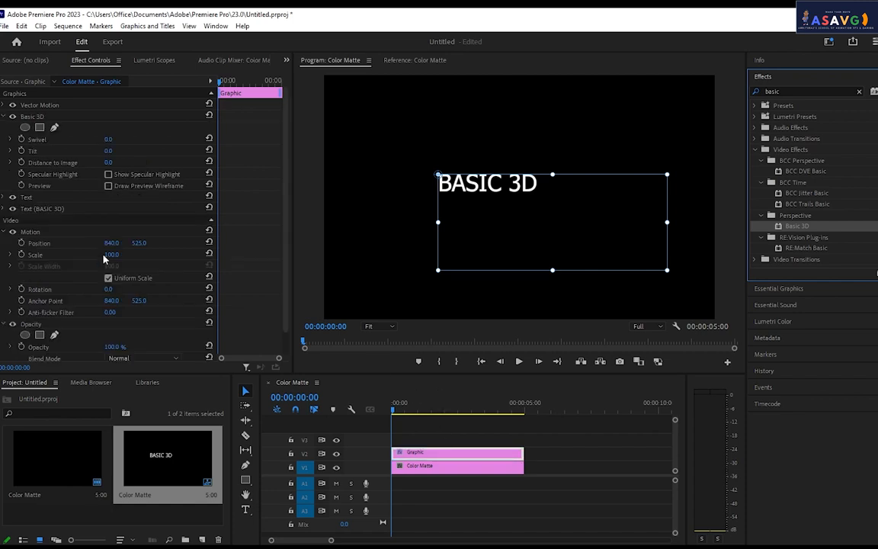
# - Set the Basic 3D effect's Swivel to 43°
pyautogui.scroll(-2, 114, 259)
pyautogui.scroll(1, 129, 293)
pyautogui.moveTo(108, 138); pyautogui.dragTo(141, 138)
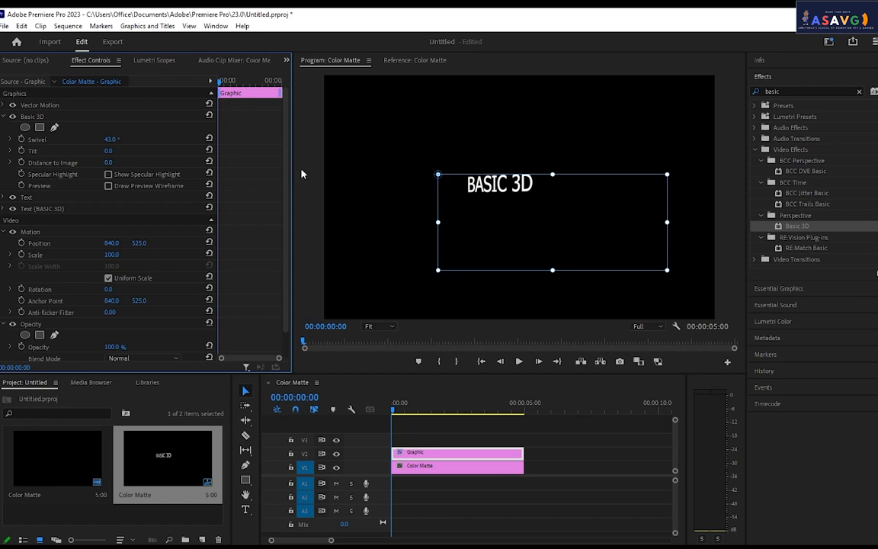
# - Show the program preview at 100% and set the Basic 3D Swivel to -9°
pyautogui.click(379, 326)
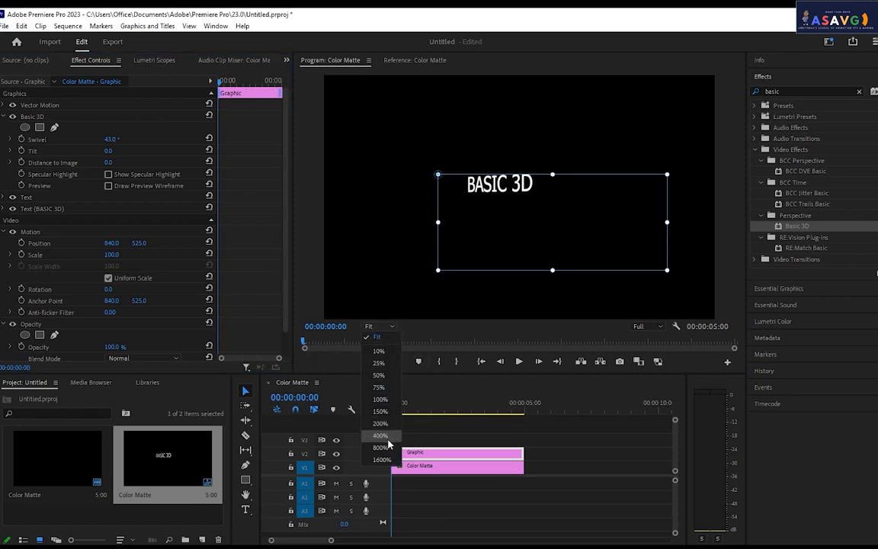
pyautogui.click(379, 398)
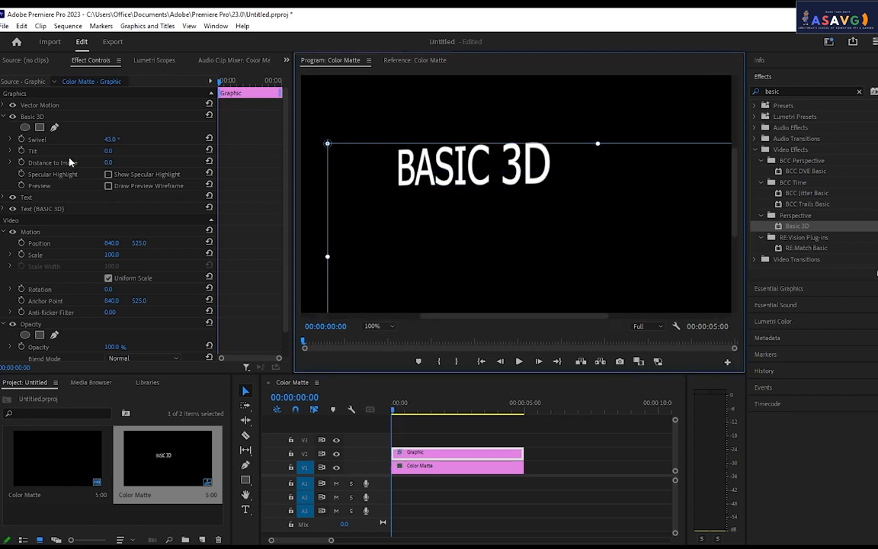
pyautogui.moveTo(111, 139); pyautogui.dragTo(71, 139)
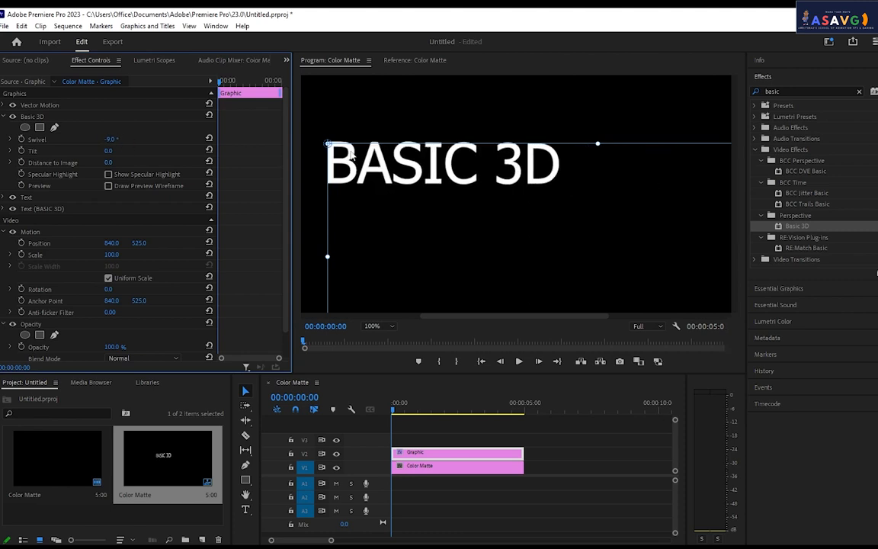
# - Move the BASIC 3D text to the right and slightly down, closer to the middle of the frame
pyautogui.click(419, 174)
pyautogui.moveTo(419, 174); pyautogui.dragTo(434, 189)
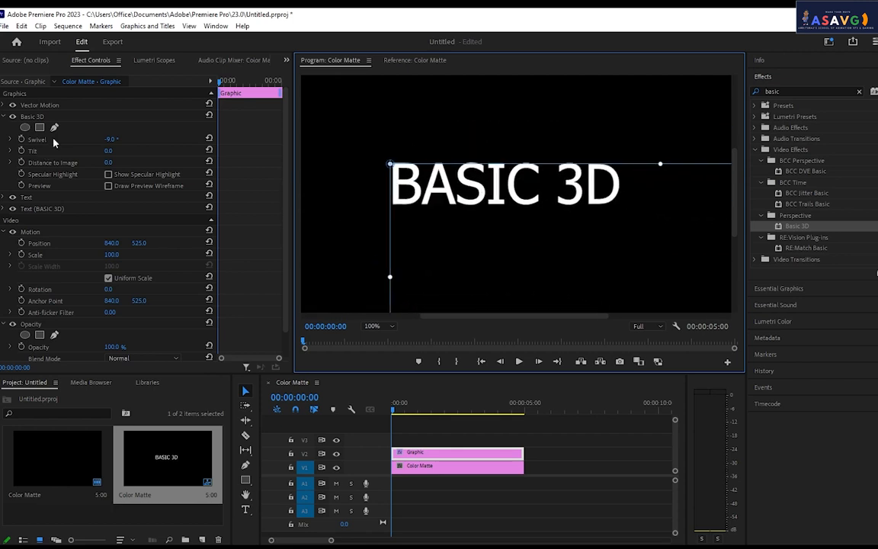
# - Try a Basic 3D Distance to Image of -249 and reset that parameter to its default
pyautogui.moveTo(112, 142); pyautogui.dragTo(103, 163)
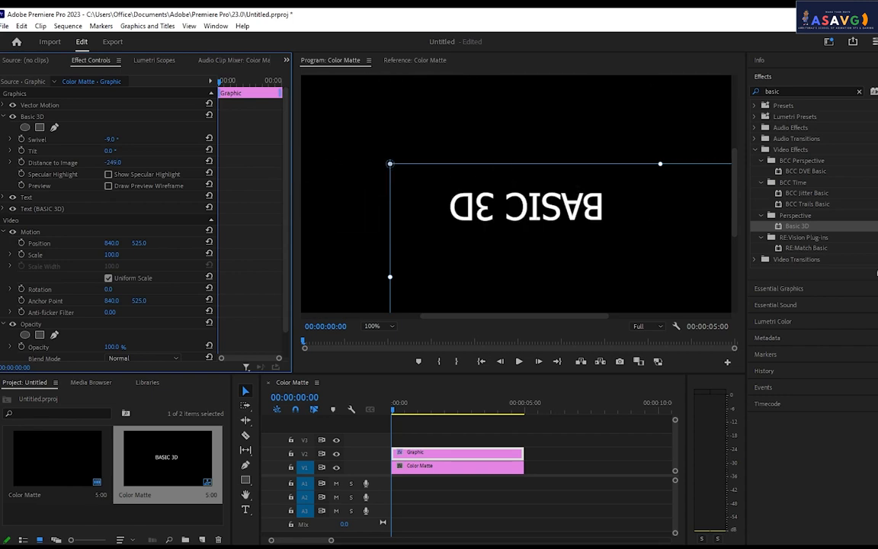
pyautogui.click(209, 161)
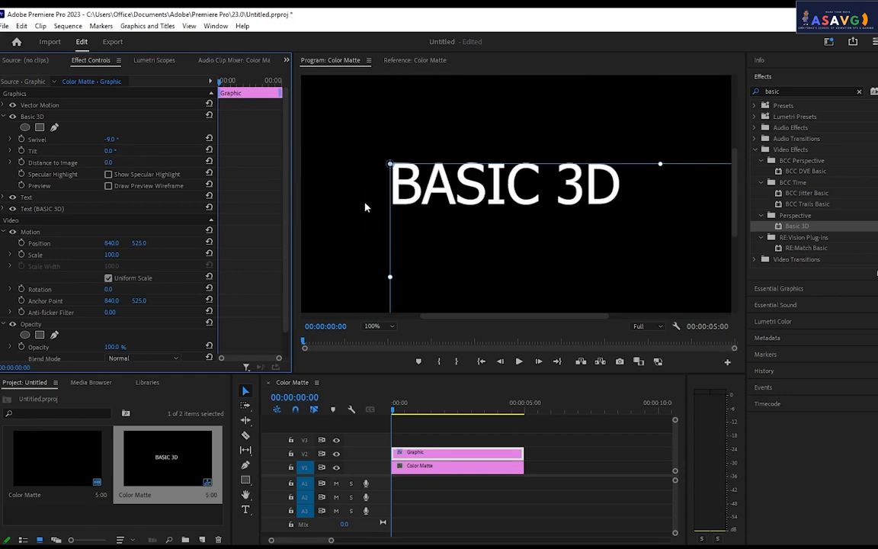
# - Turn on Draw Preview Wireframe for the Basic 3D effect and expand the first Text layer's properties
pyautogui.click(108, 186)
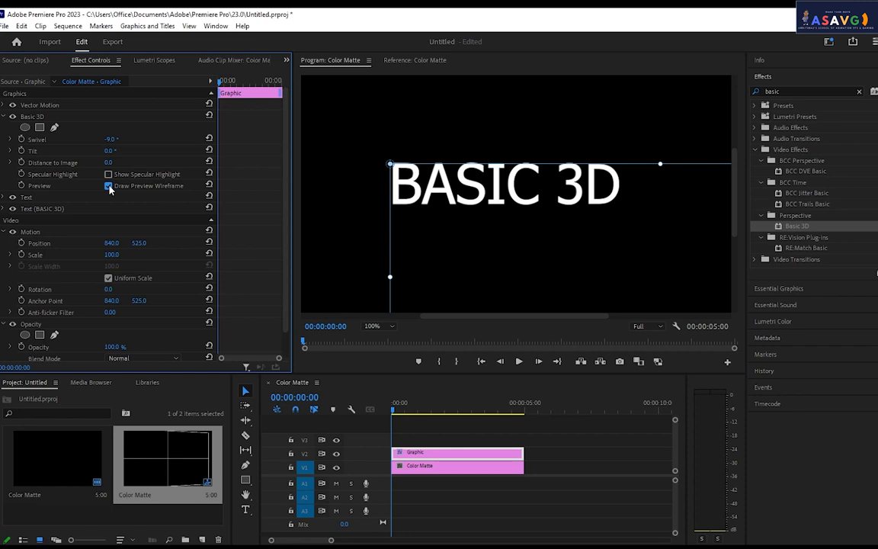
pyautogui.click(4, 200)
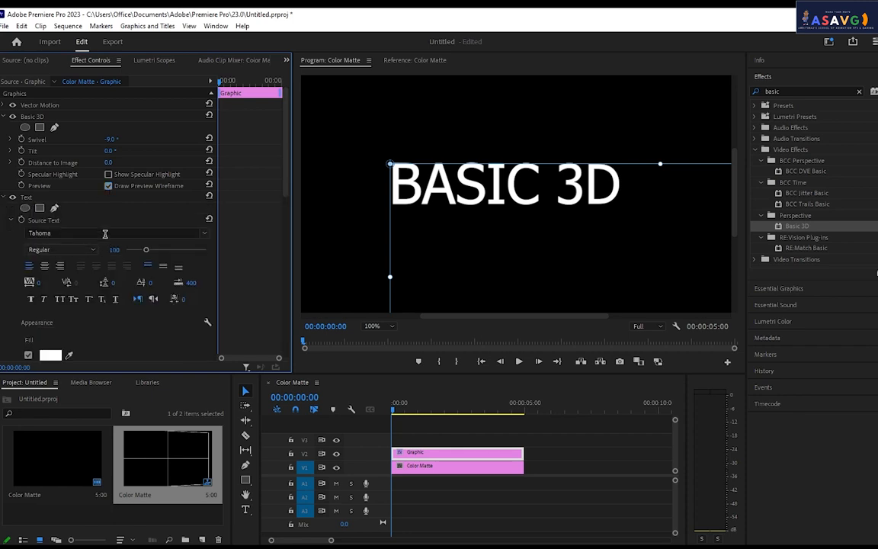
# - Center-align the BASIC 3D text and set its font size to 129
pyautogui.click(46, 266)
pyautogui.click(574, 208)
pyautogui.doubleClick(575, 213)
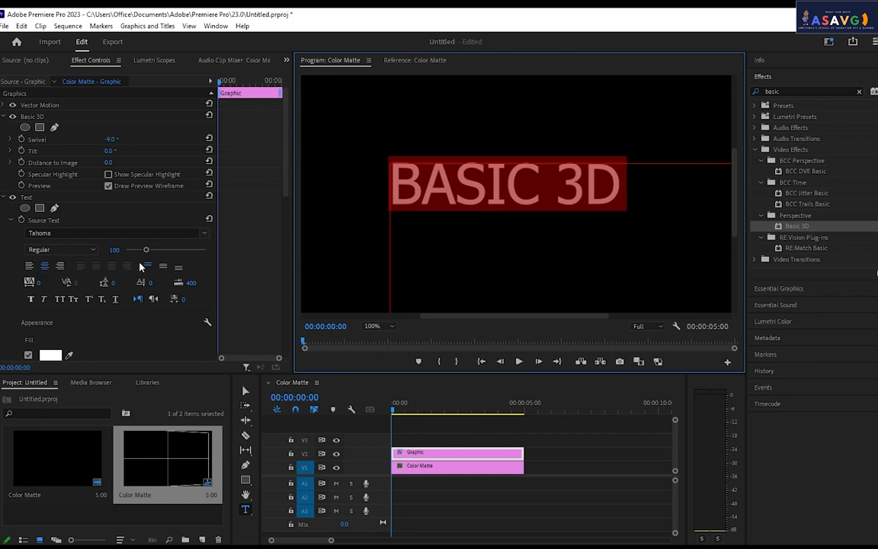
pyautogui.moveTo(146, 250); pyautogui.dragTo(152, 249)
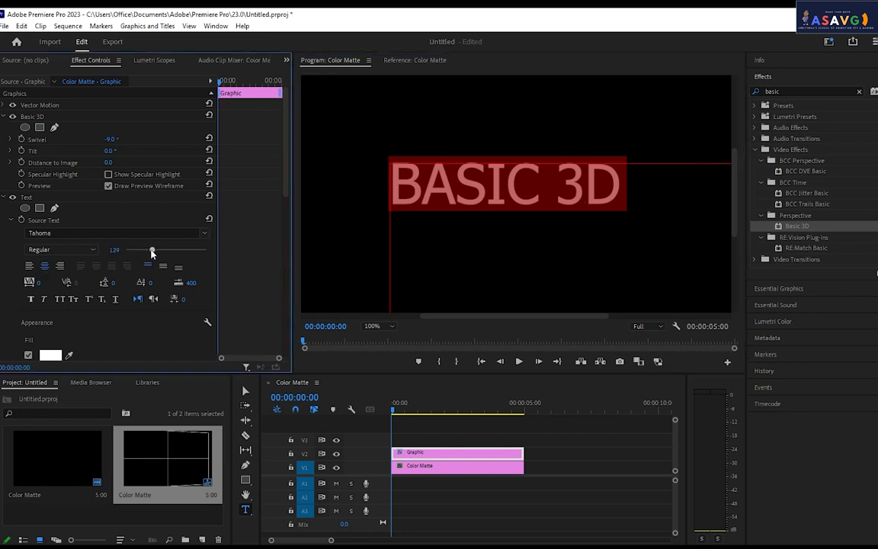
# - Turn off Draw Preview Wireframe for the Basic 3D effect and show the program preview at 75%
pyautogui.click(108, 185)
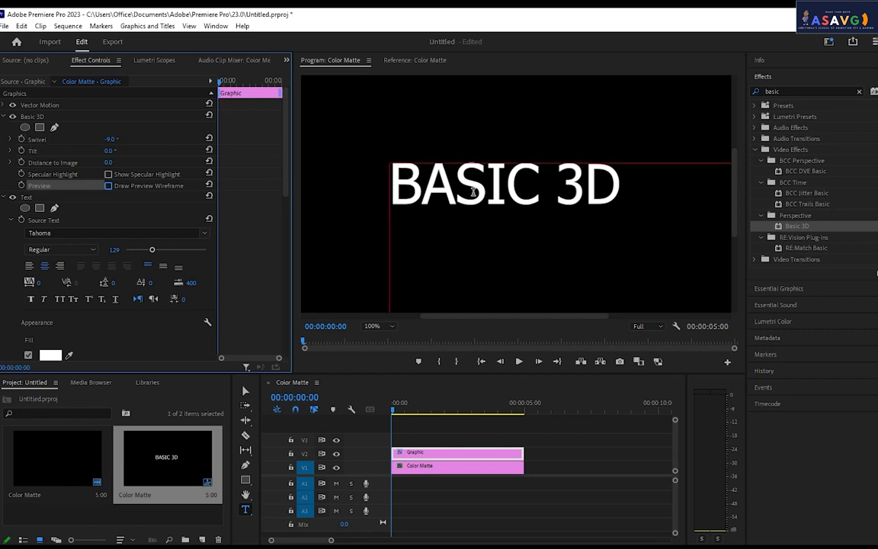
pyautogui.click(410, 410)
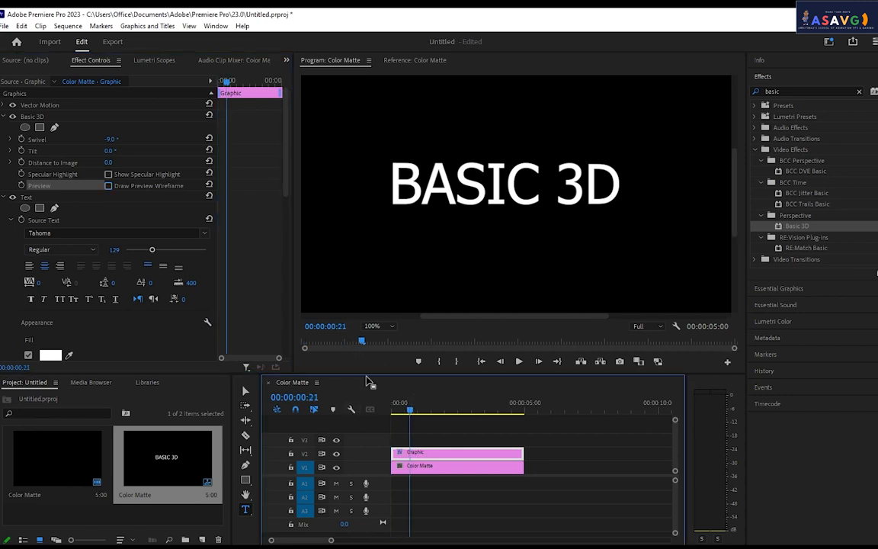
pyautogui.click(390, 325)
pyautogui.click(385, 387)
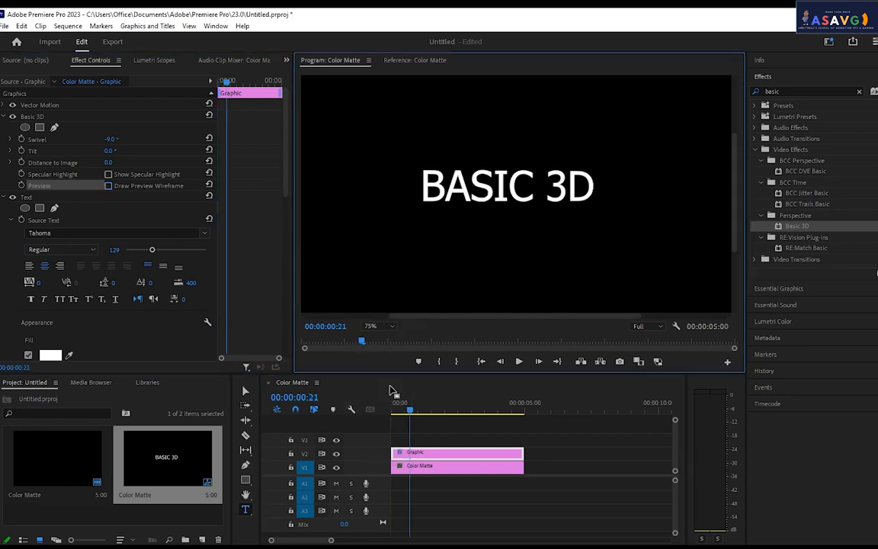
pyautogui.press('Right')
pyautogui.press('Right')
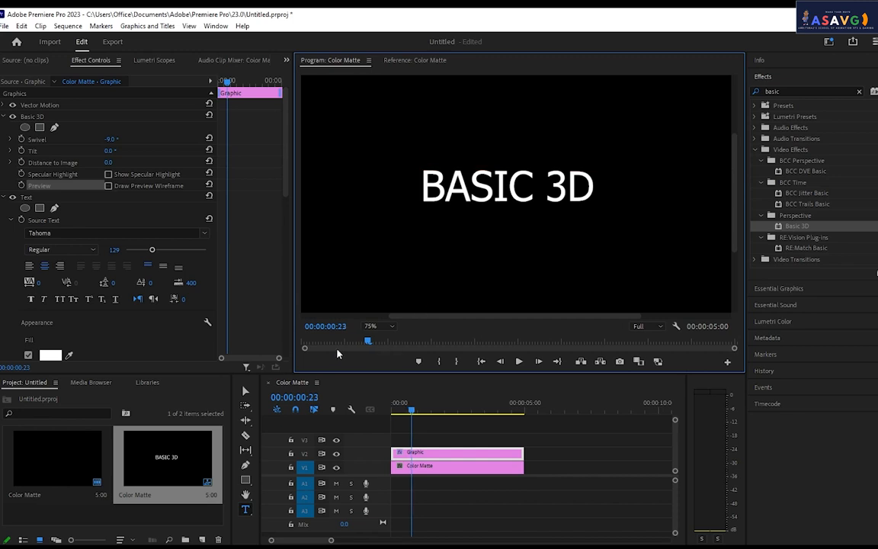
pyautogui.press('Right')
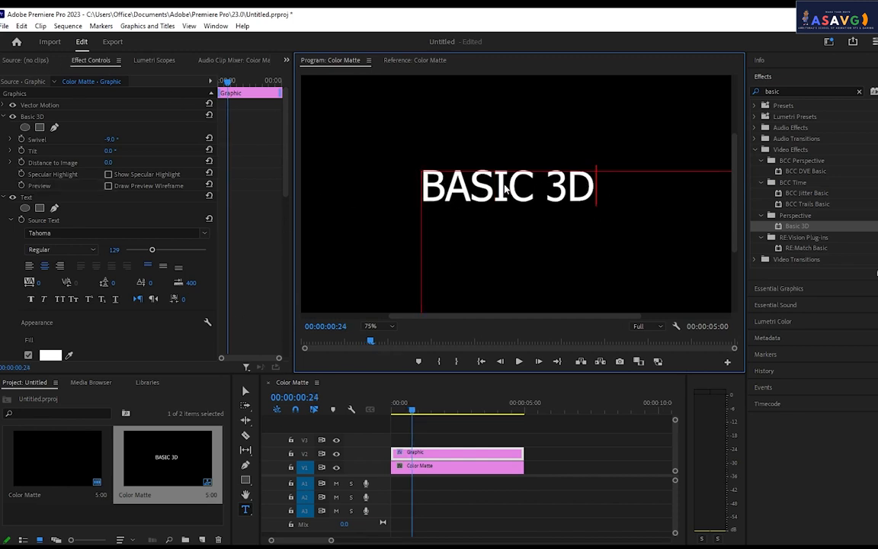
pyautogui.moveTo(504, 189); pyautogui.dragTo(387, 172)
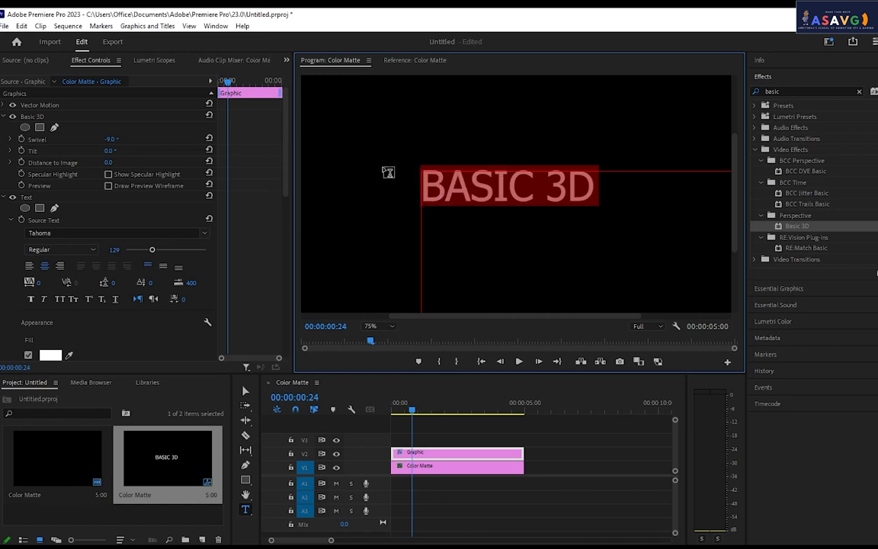
pyautogui.click(570, 230)
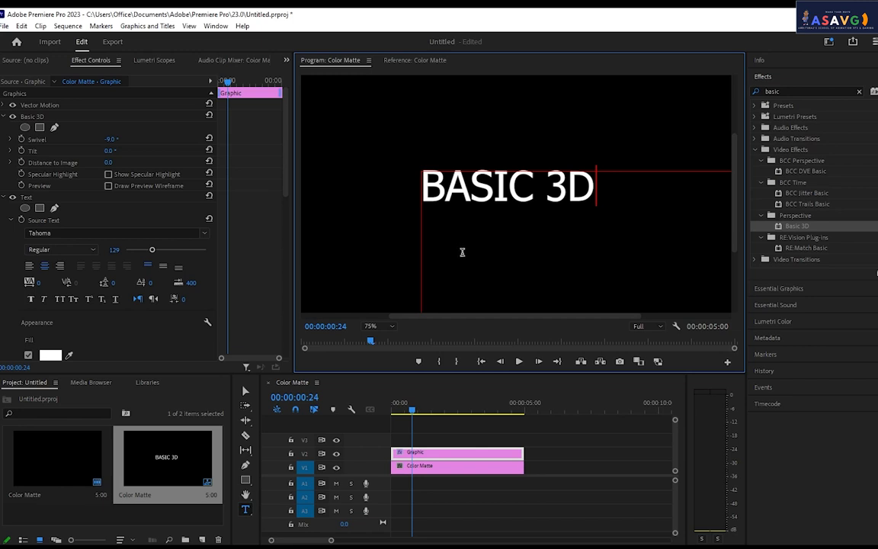
pyautogui.scroll(-1, 462, 251)
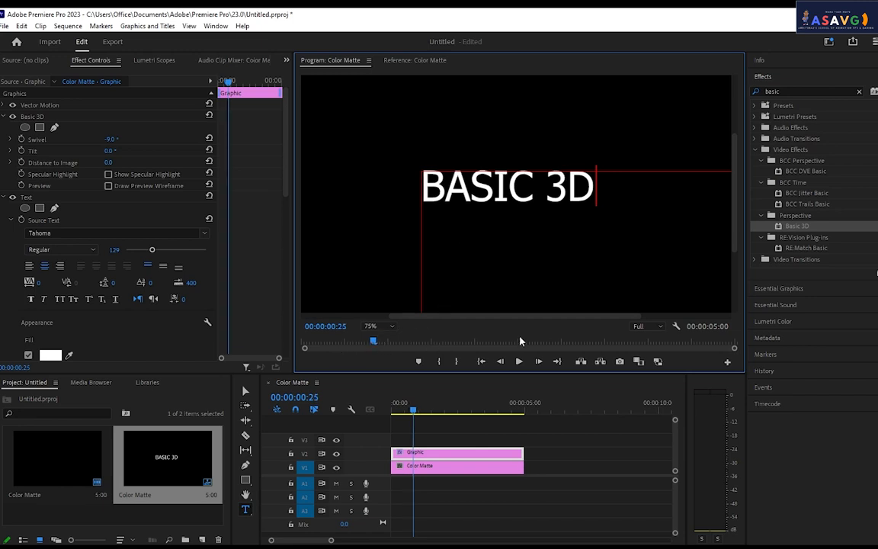
# - Show the program preview at 25% and reposition the BASIC 3D text near the center of the frame
pyautogui.click(646, 327)
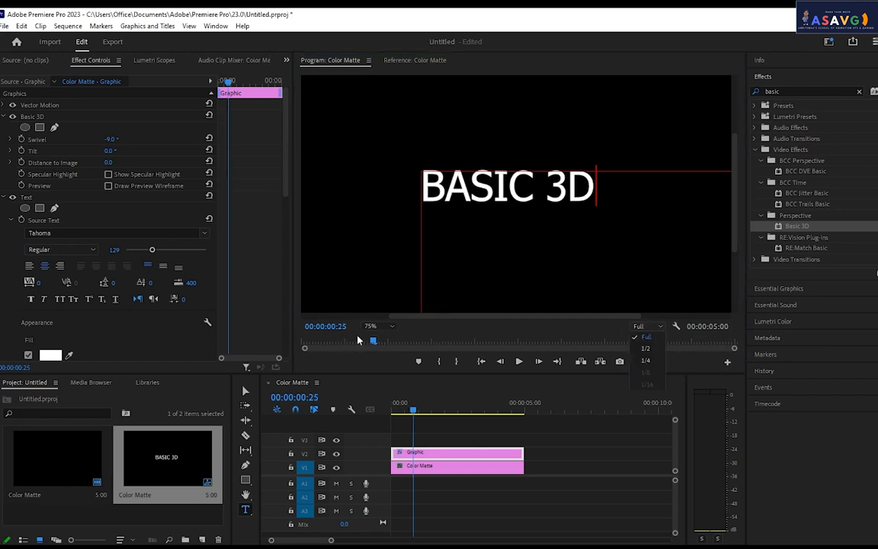
pyautogui.click(371, 326)
pyautogui.click(383, 367)
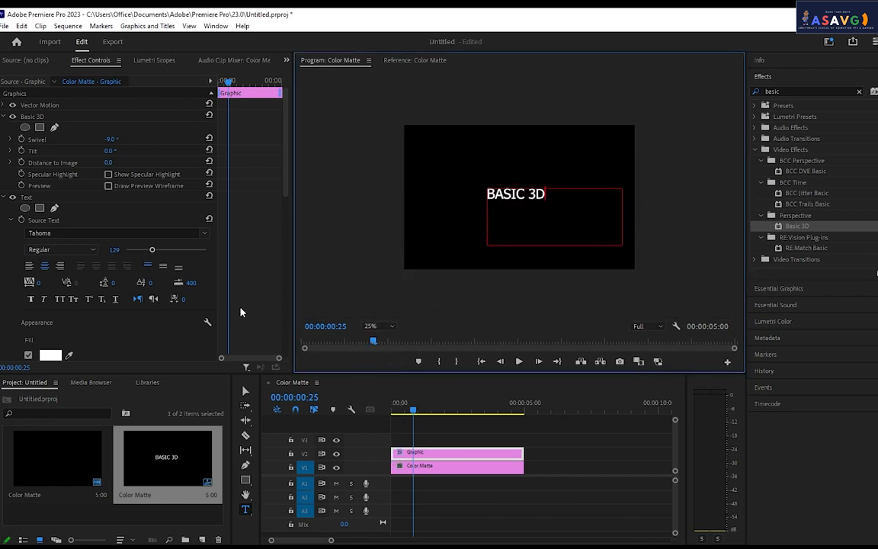
pyautogui.press('Escape')
pyautogui.moveTo(519, 248)
pyautogui.mouseDown()
pyautogui.moveTo(490, 249)
pyautogui.moveTo(503, 249)
pyautogui.mouseUp()
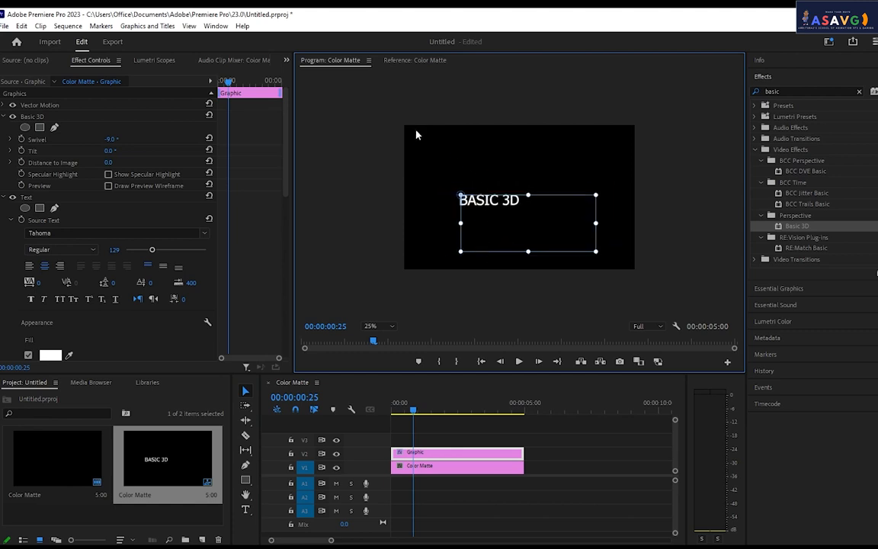
pyautogui.click(415, 129)
pyautogui.click(492, 199)
pyautogui.moveTo(495, 204); pyautogui.dragTo(517, 195)
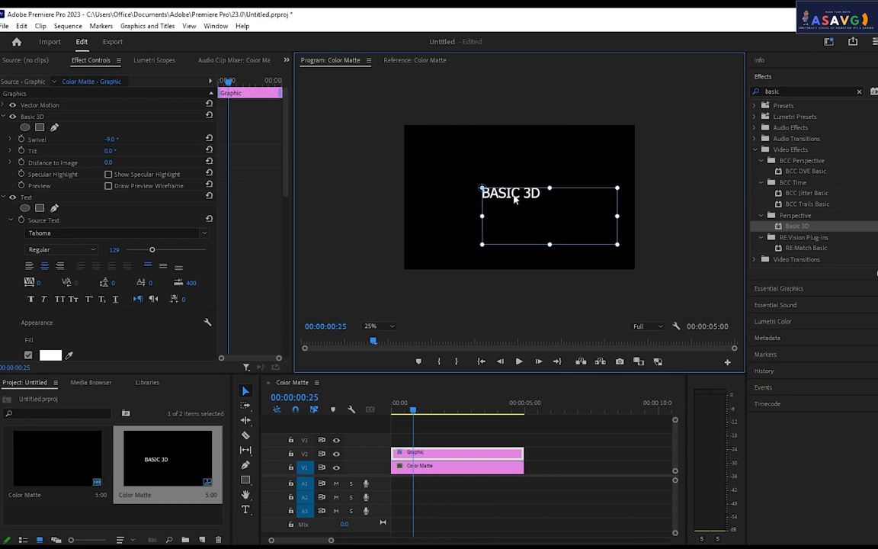
# - Enable keyframing for the Basic 3D Distance to Image at the start of the Graphic clip
pyautogui.click(390, 410)
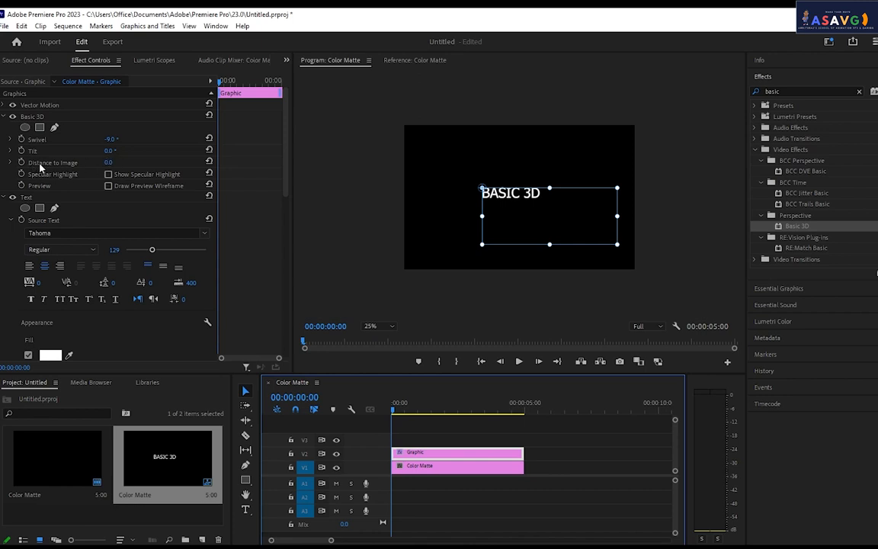
pyautogui.click(10, 162)
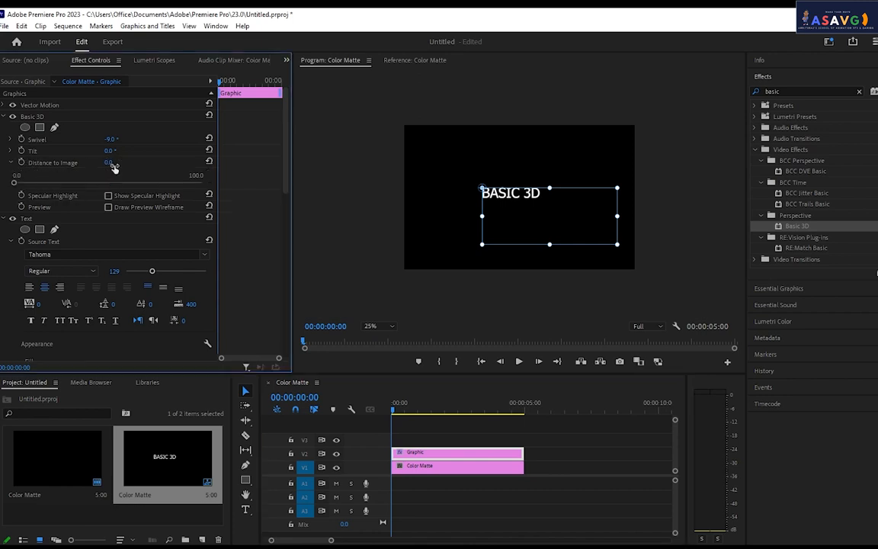
pyautogui.click(22, 162)
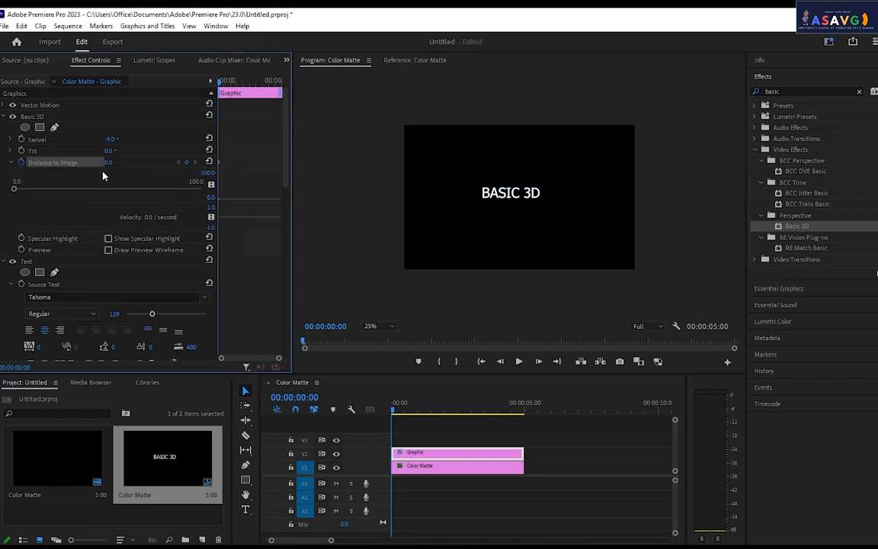
# - Try Distance to Image values of about -155 and -200 on the first keyframe, undoing each change
pyautogui.moveTo(108, 163); pyautogui.dragTo(76, 163)
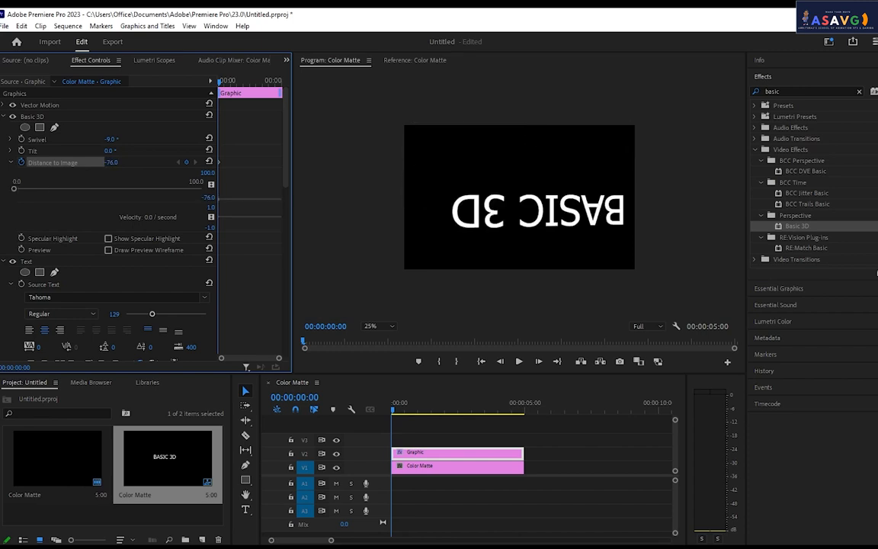
pyautogui.moveTo(140, 162); pyautogui.dragTo(39, 163)
pyautogui.hotkey('ctrl', 'z')
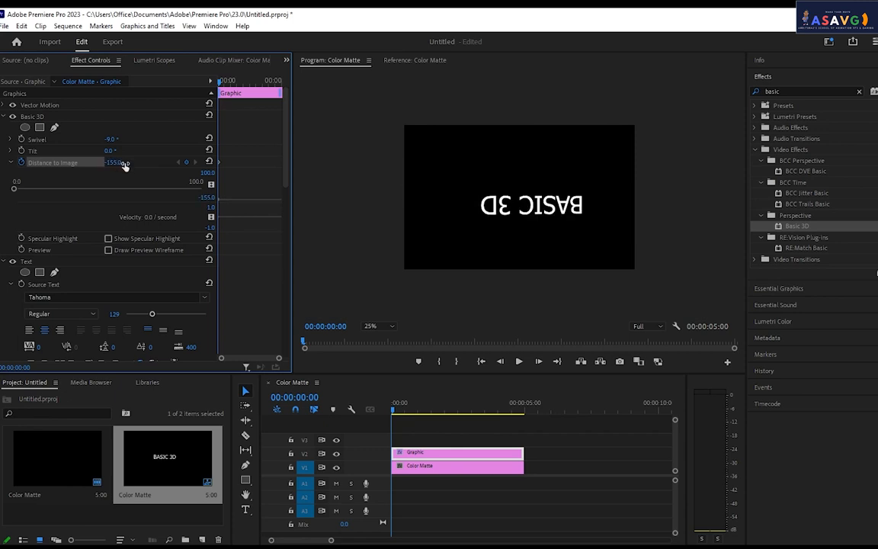
pyautogui.hotkey('ctrl', 'z')
pyautogui.press('Tab')
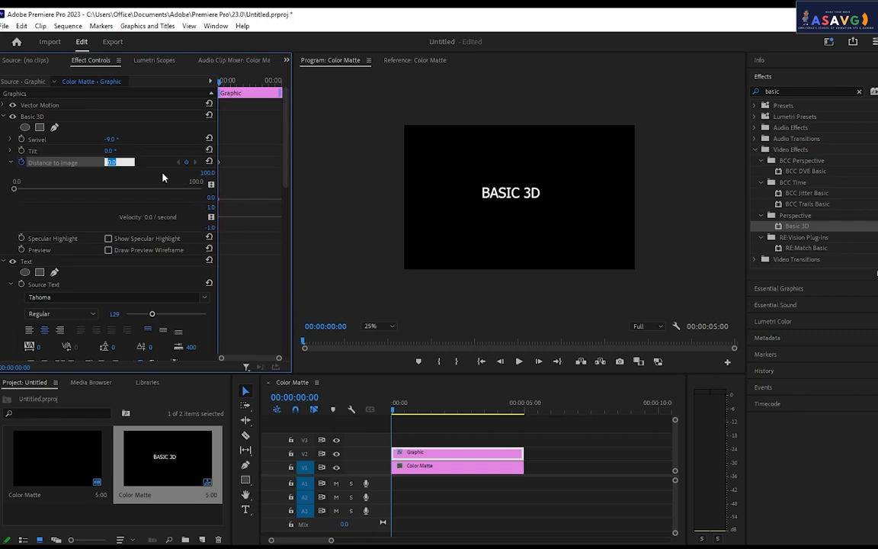
pyautogui.write('-200')
pyautogui.press('Return')
pyautogui.hotkey('ctrl', 'z')
# - Set the first Distance to Image keyframe to -90 and move the playhead to 00:00:00:18
pyautogui.moveTo(106, 166); pyautogui.dragTo(71, 165)
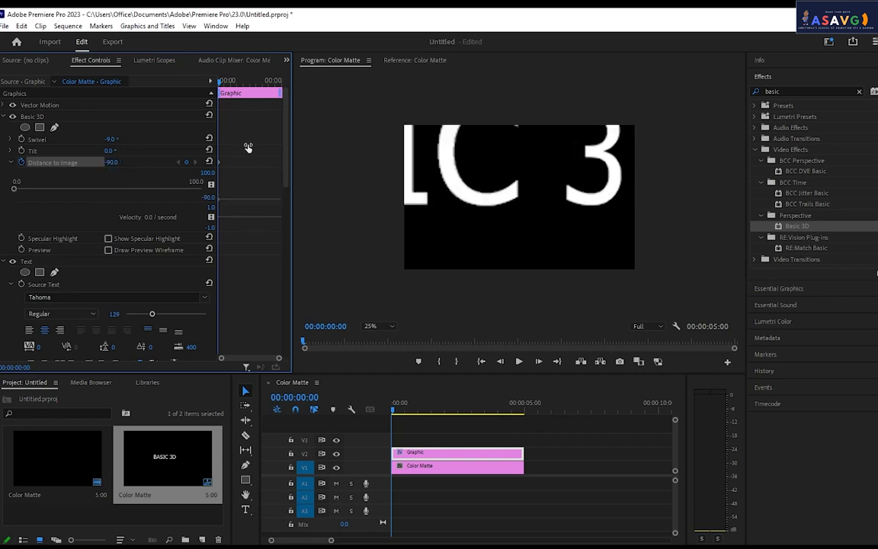
pyautogui.click(407, 411)
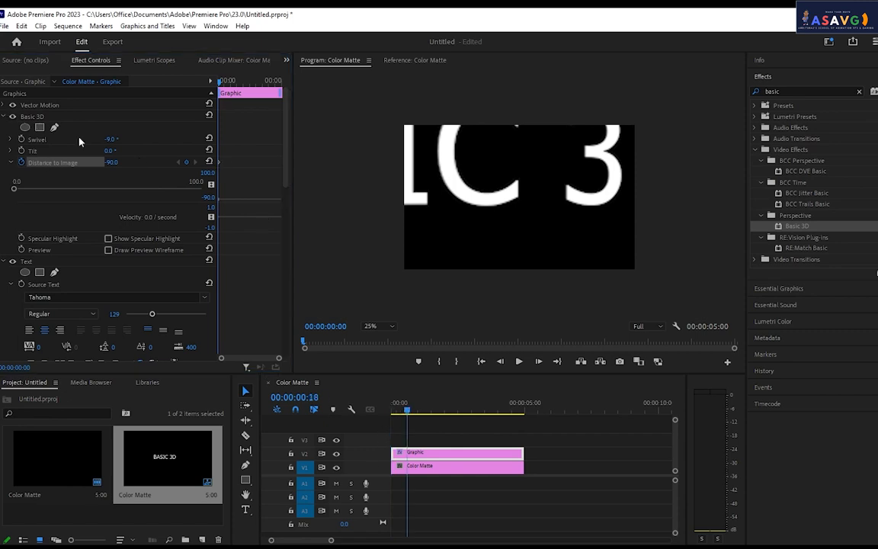
# - Try to select the enlarged BASIC 3D text and move it down in the frame
pyautogui.click(38, 94)
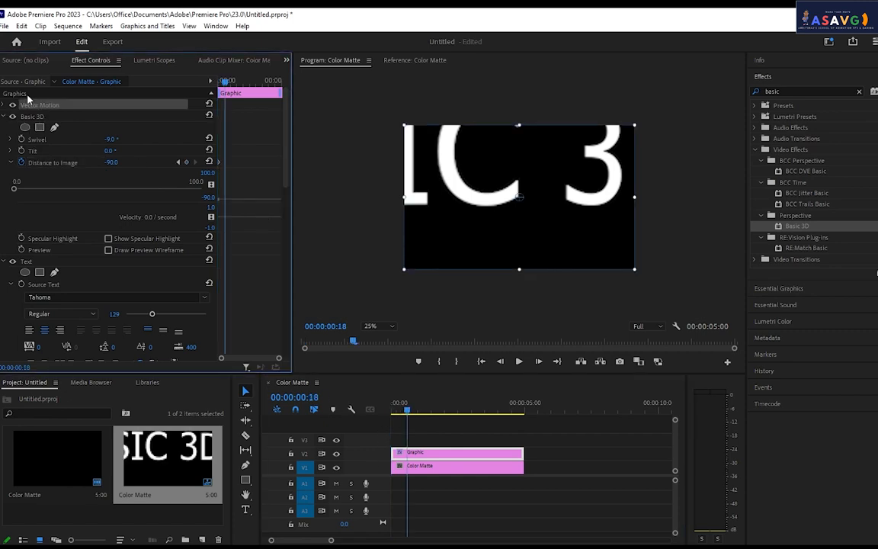
pyautogui.click(392, 200)
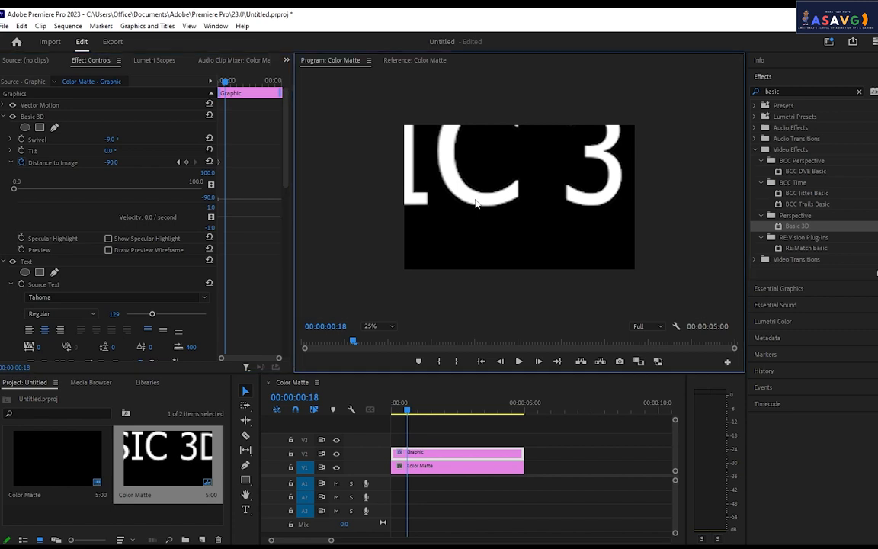
pyautogui.click(46, 118)
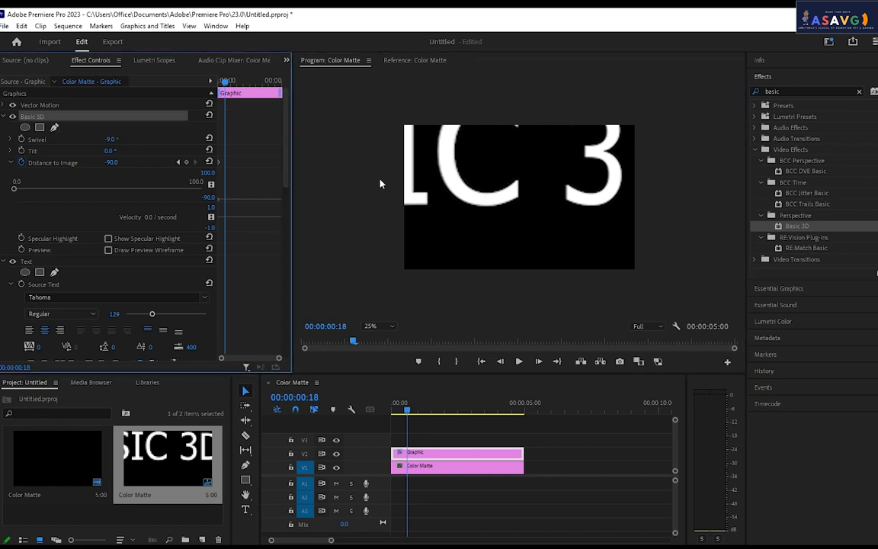
pyautogui.click(25, 94)
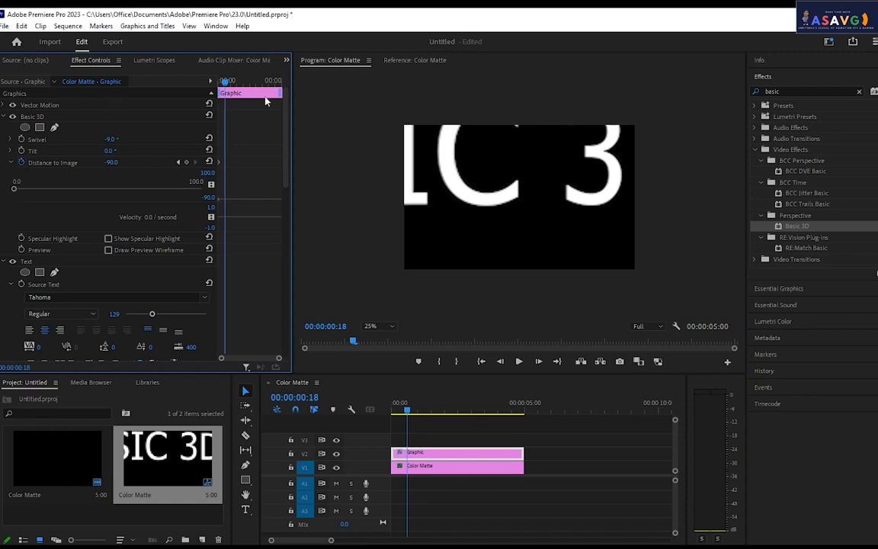
pyautogui.click(464, 204)
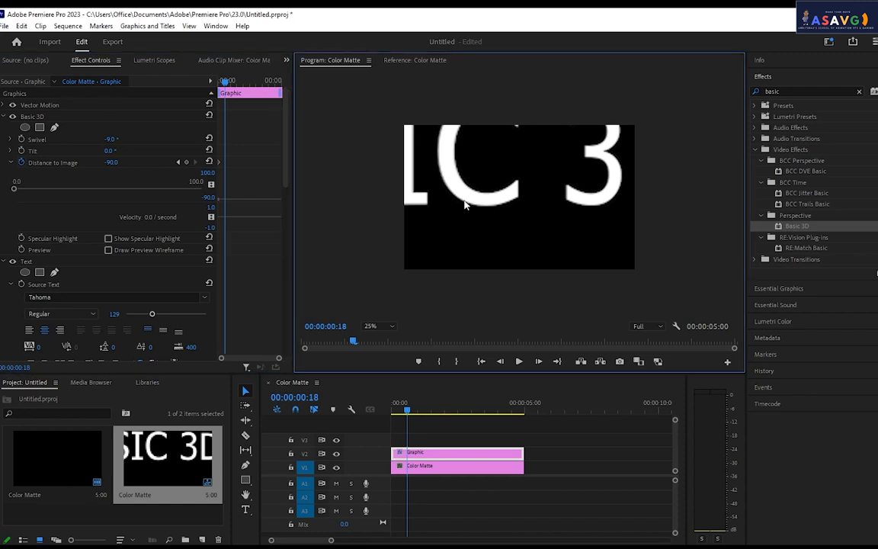
pyautogui.click(144, 264)
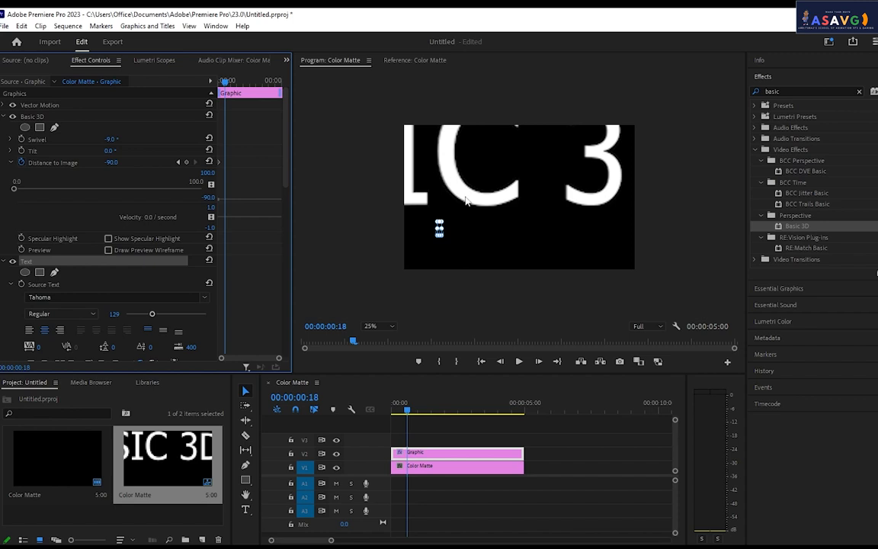
pyautogui.click(492, 198)
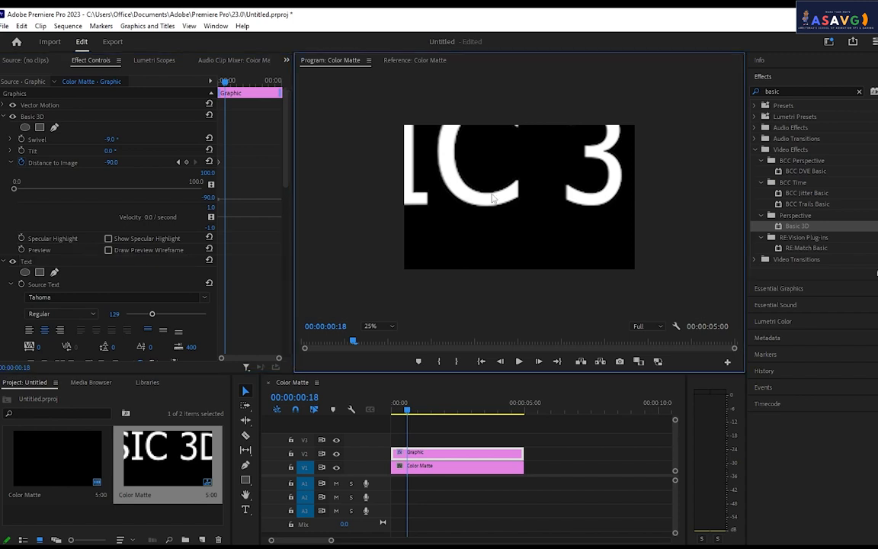
pyautogui.click(482, 213)
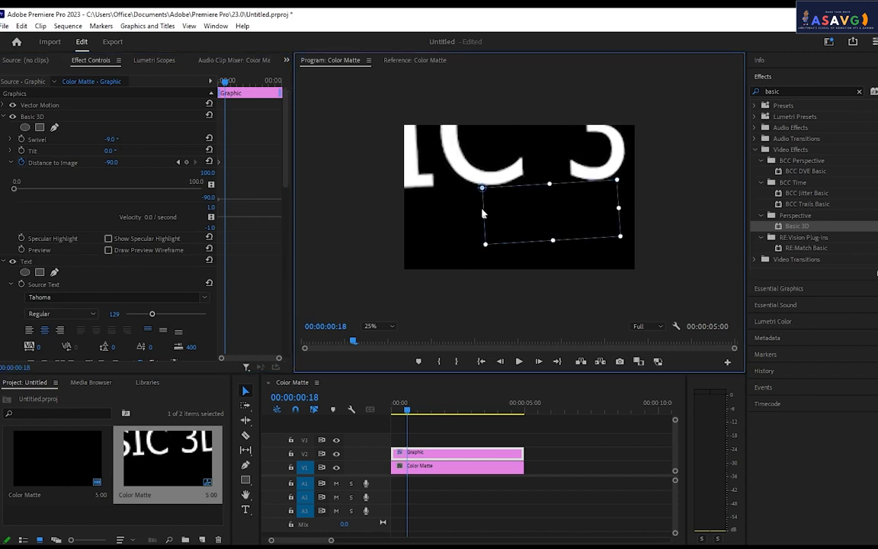
pyautogui.hotkey('ctrl', 'z')
pyautogui.moveTo(482, 191); pyautogui.dragTo(493, 229)
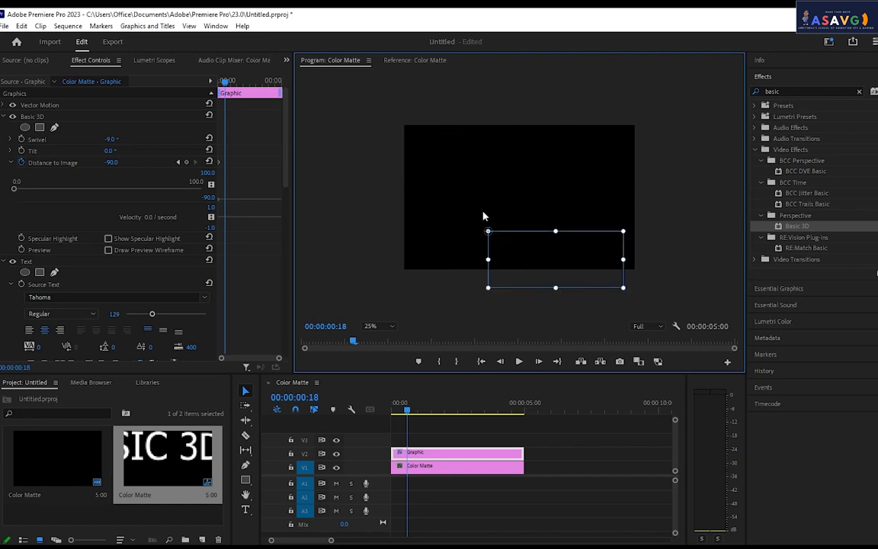
pyautogui.hotkey('ctrl', 'z')
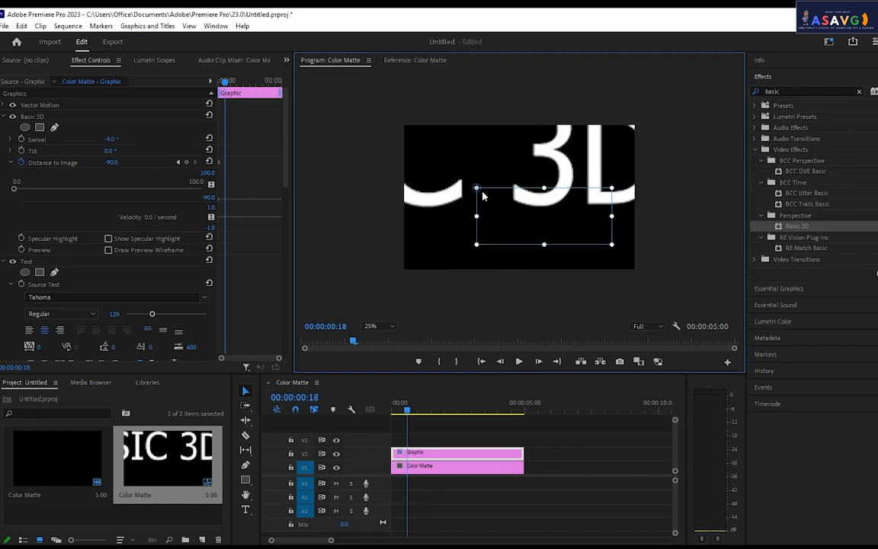
# - Move the enlarged text slightly left and down, and shift the Distance to Image keyframe to 00:00:00:18
pyautogui.moveTo(481, 197); pyautogui.dragTo(482, 208)
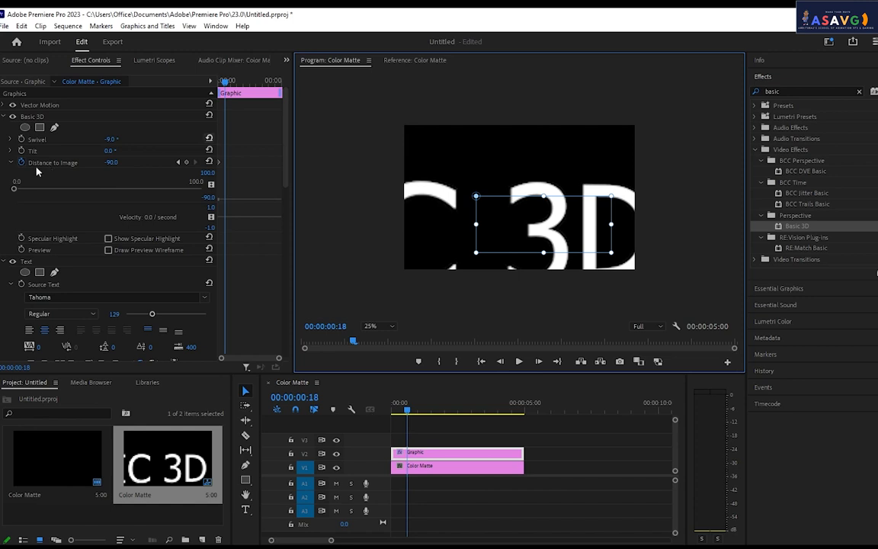
pyautogui.click(223, 163)
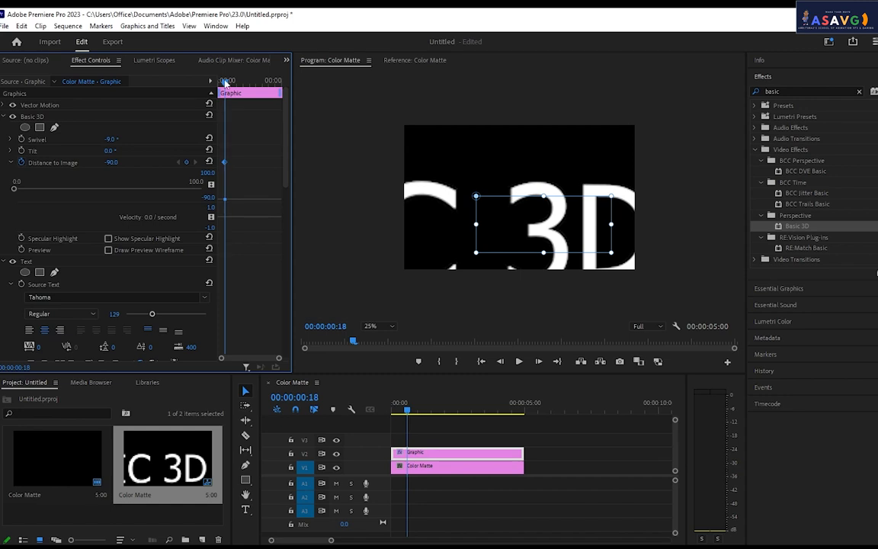
# - Add a second Distance to Image keyframe with value 10 at 00:00:02:19 and play back the animation
pyautogui.moveTo(225, 82); pyautogui.dragTo(251, 82)
pyautogui.click(112, 163)
pyautogui.write('10')
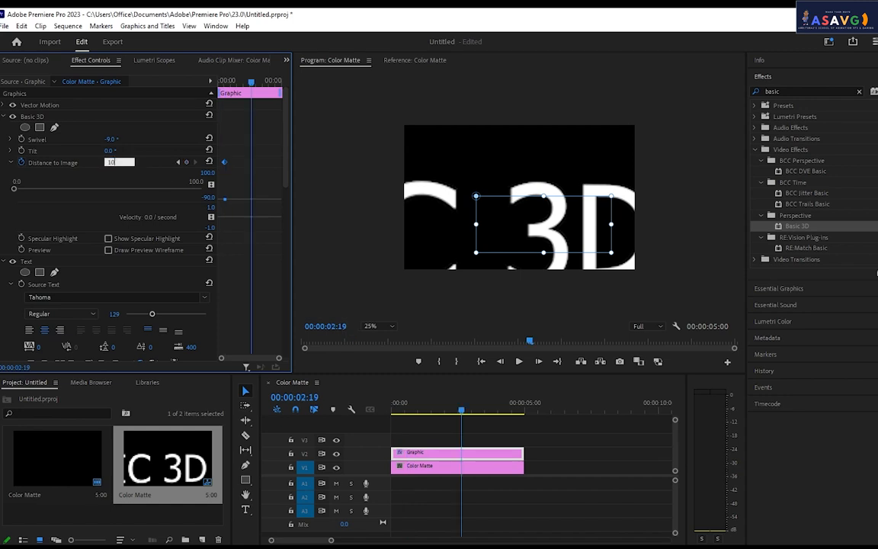
pyautogui.press('Return')
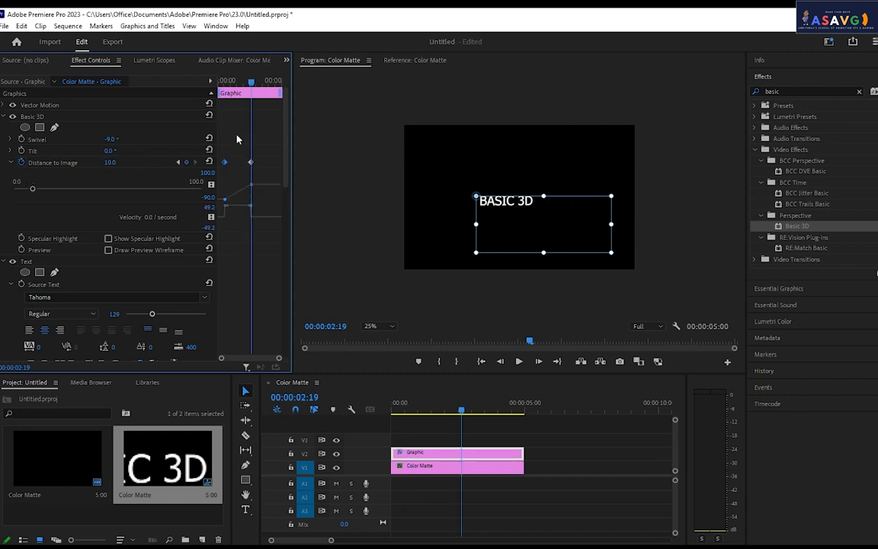
pyautogui.click(225, 80)
pyautogui.press('space')
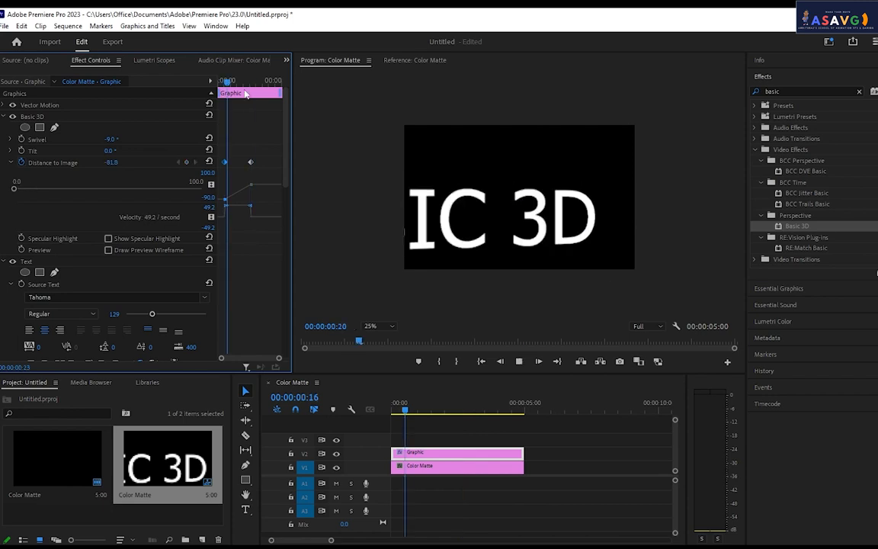
pyautogui.press('space')
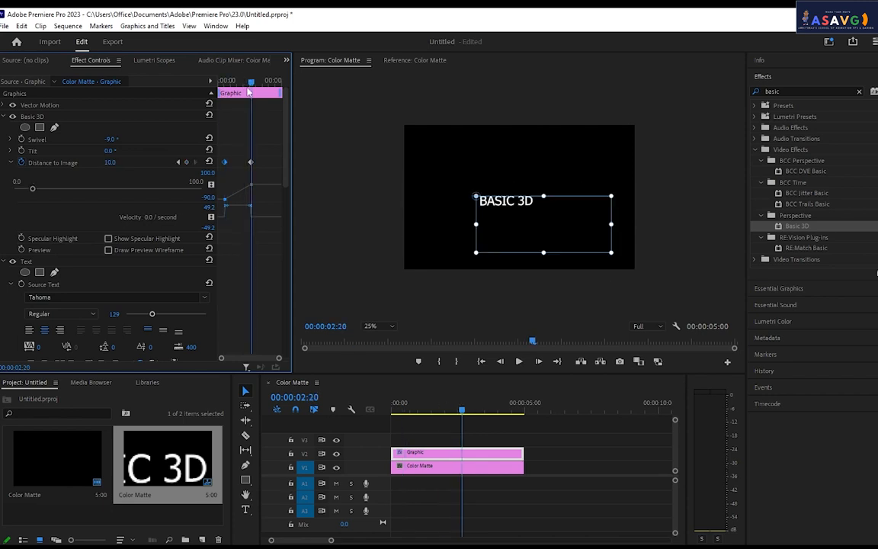
# - Move the enlarged text slightly right and up at 00:00:00:13 to centre the title, and play back the animation
pyautogui.moveTo(247, 92); pyautogui.dragTo(225, 100)
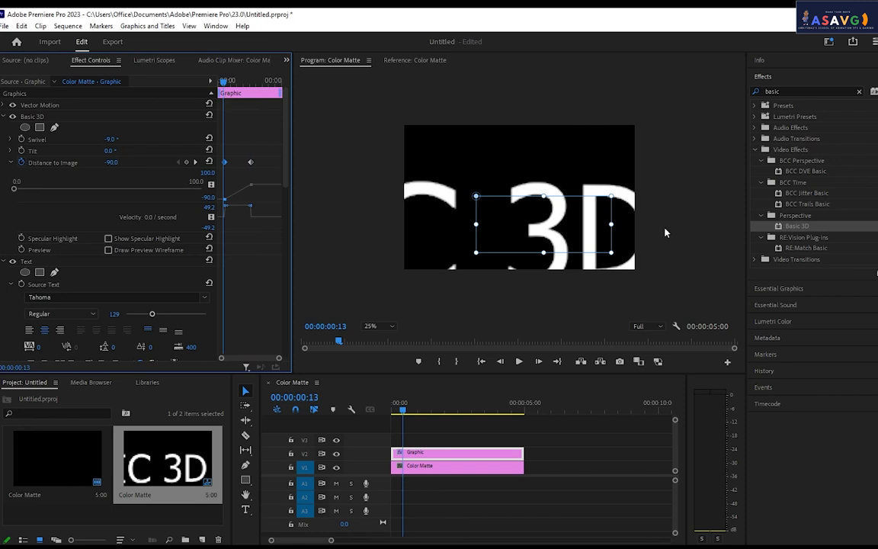
pyautogui.click(544, 196)
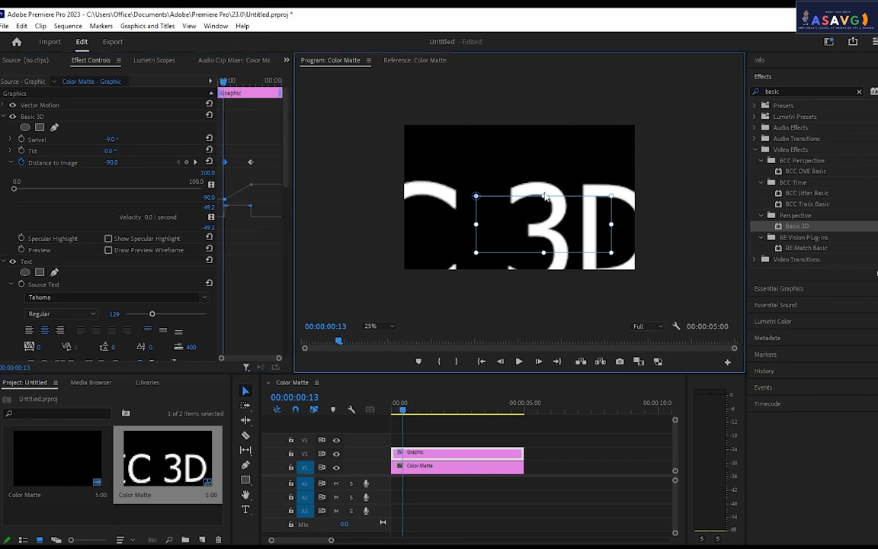
pyautogui.moveTo(544, 196); pyautogui.dragTo(564, 197)
pyautogui.press('space')
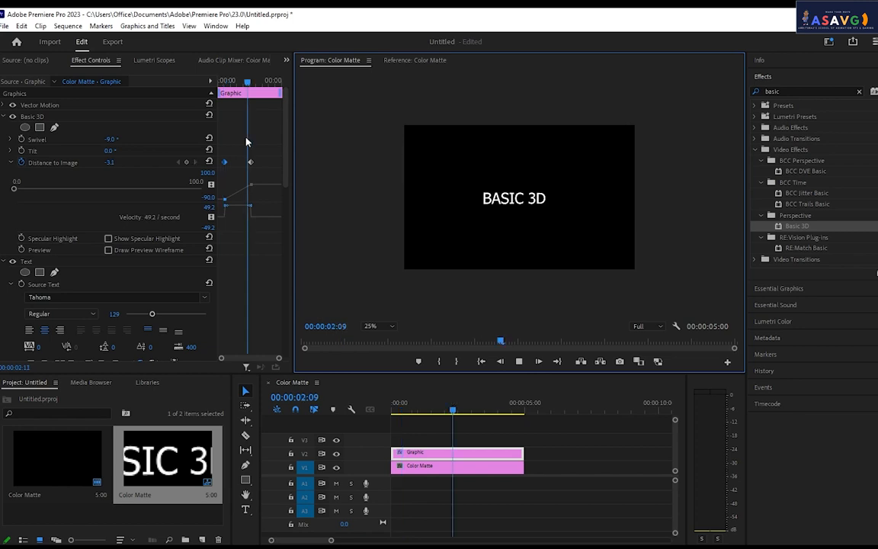
# - Apply Ease In to the second Distance to Image keyframe and steepen its velocity curve
pyautogui.click(251, 83)
pyautogui.moveTo(252, 89); pyautogui.dragTo(249, 89)
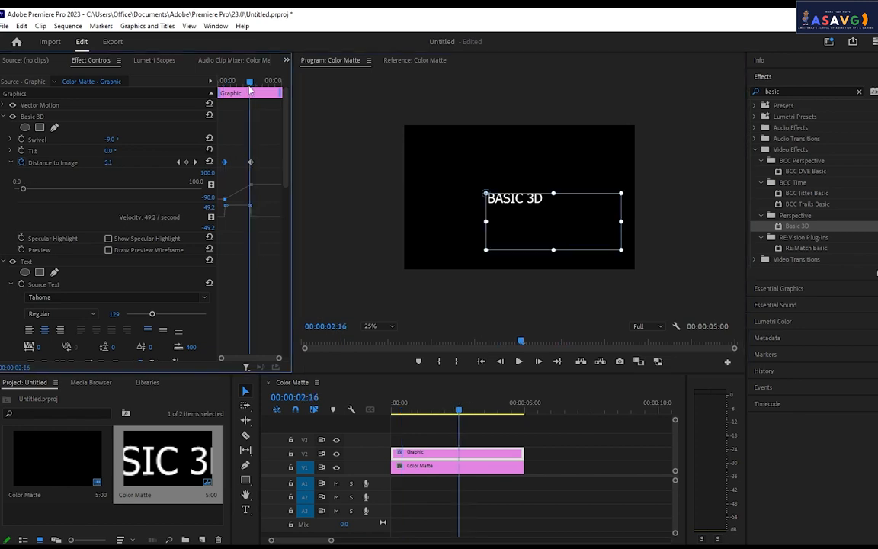
pyautogui.rightClick(250, 163)
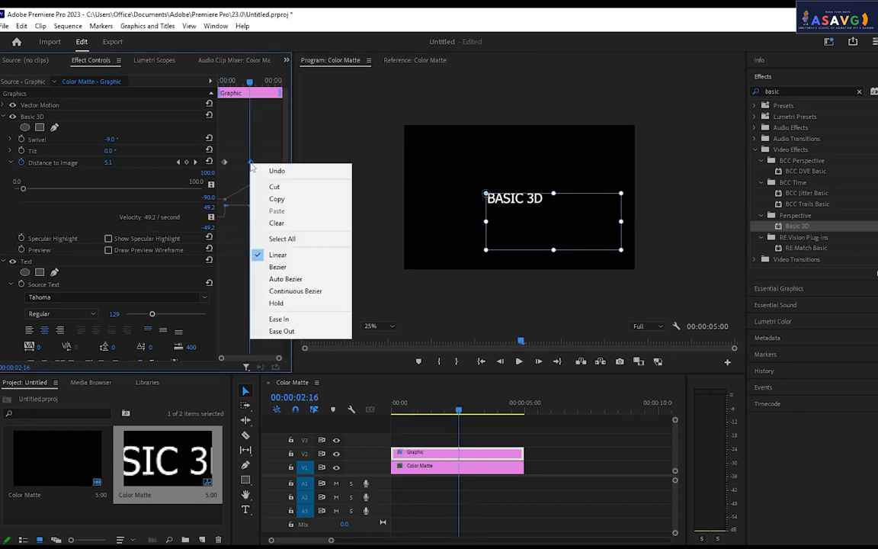
pyautogui.click(278, 319)
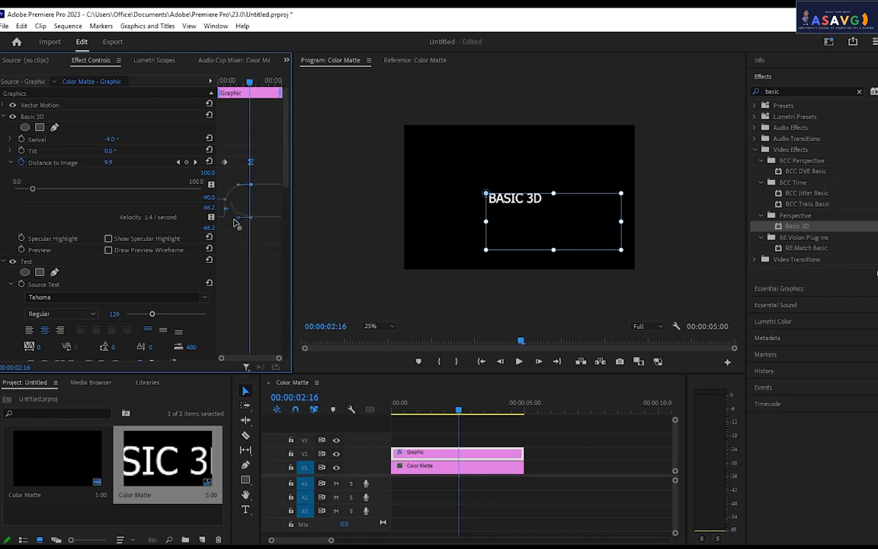
# - Play the eased title animation from 00:00:00:00
pyautogui.moveTo(227, 87)
pyautogui.mouseDown()
pyautogui.moveTo(237, 97)
pyautogui.moveTo(219, 88)
pyautogui.mouseUp()
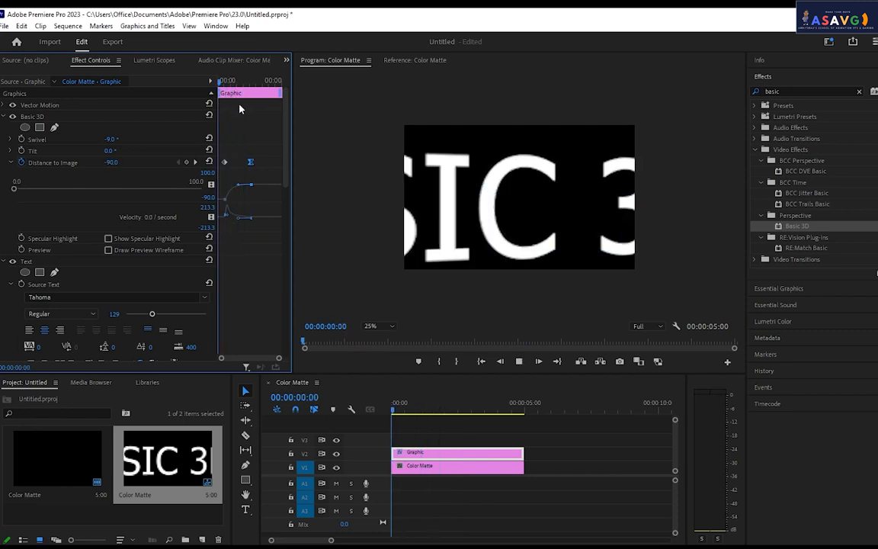
pyautogui.press('space')
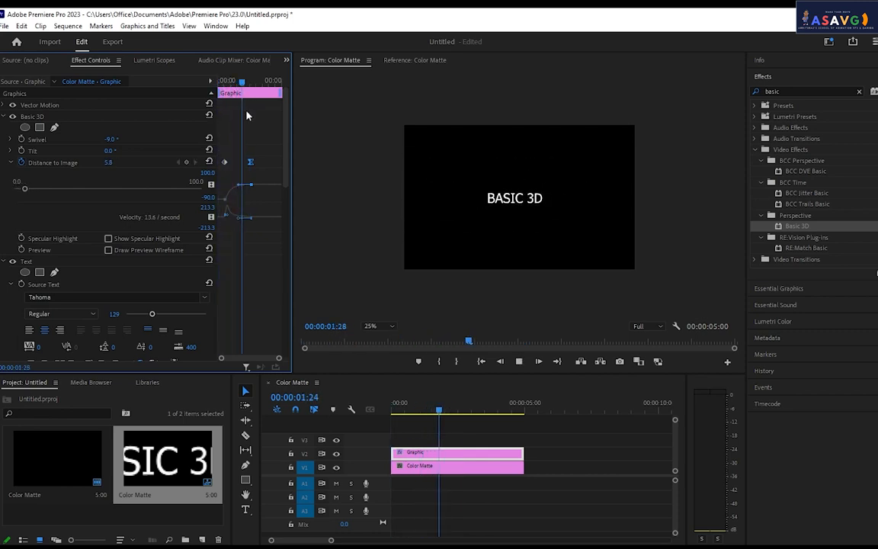
pyautogui.press('space')
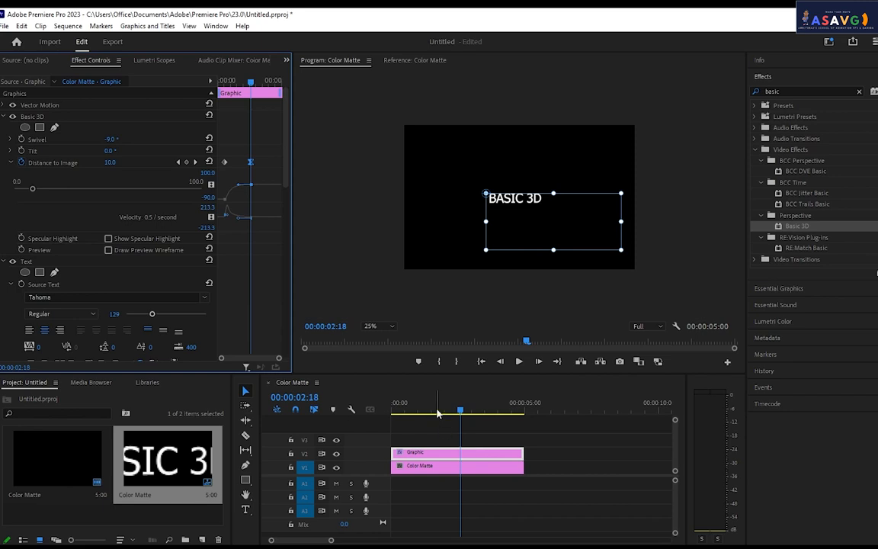
# - Try a Swivel of 79° on the title at 00:00:00:29 and undo the change
pyautogui.moveTo(438, 412); pyautogui.dragTo(418, 415)
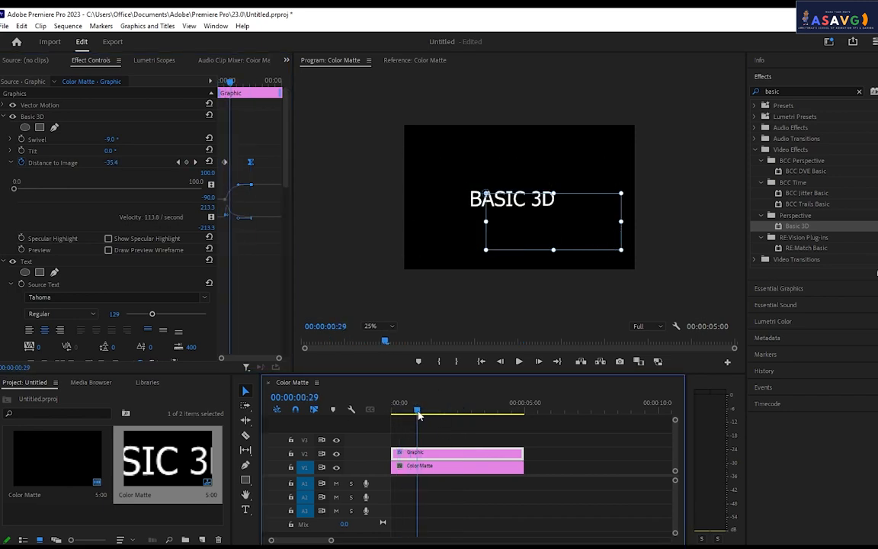
pyautogui.moveTo(98, 149); pyautogui.dragTo(178, 139)
pyautogui.hotkey('ctrl', 'z')
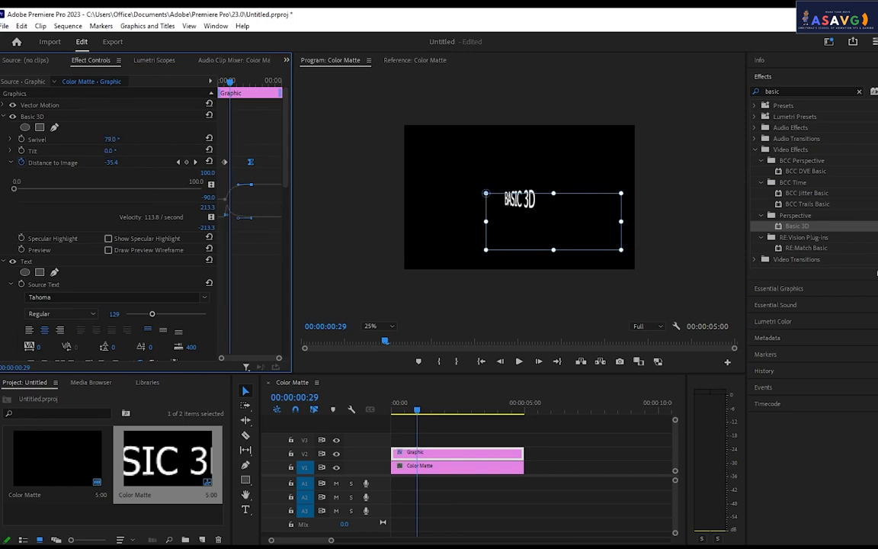
pyautogui.hotkey('ctrl', 'z')
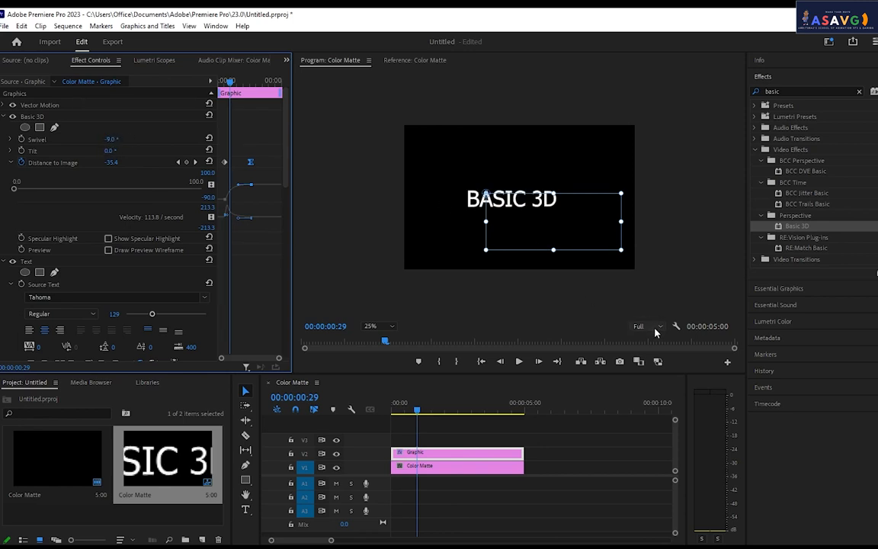
# - Set the Program monitor's playback resolution to 1/4
pyautogui.click(155, 29)
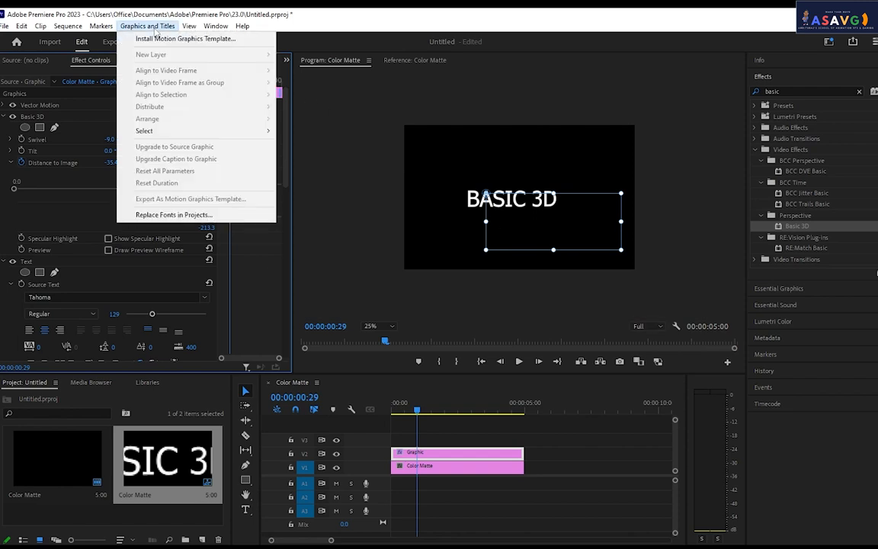
pyautogui.click(188, 26)
pyautogui.moveTo(216, 43)
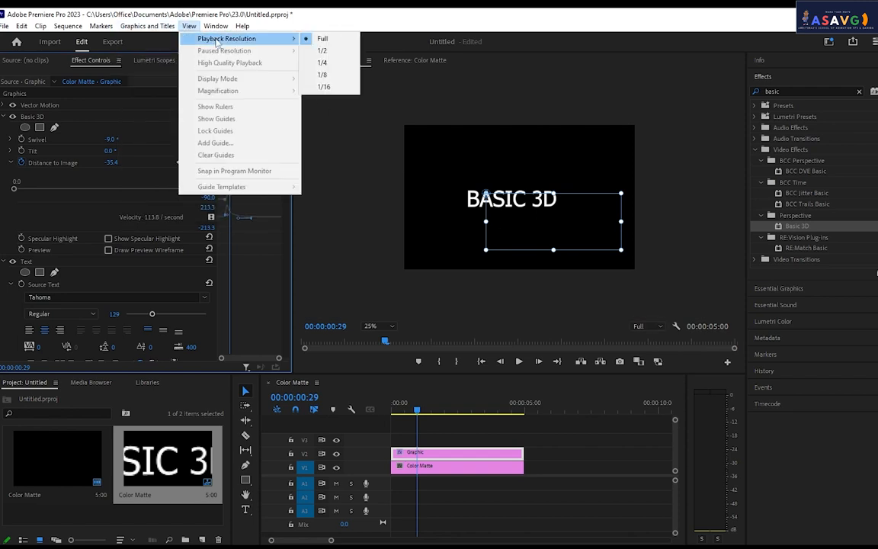
pyautogui.click(533, 97)
pyautogui.click(646, 326)
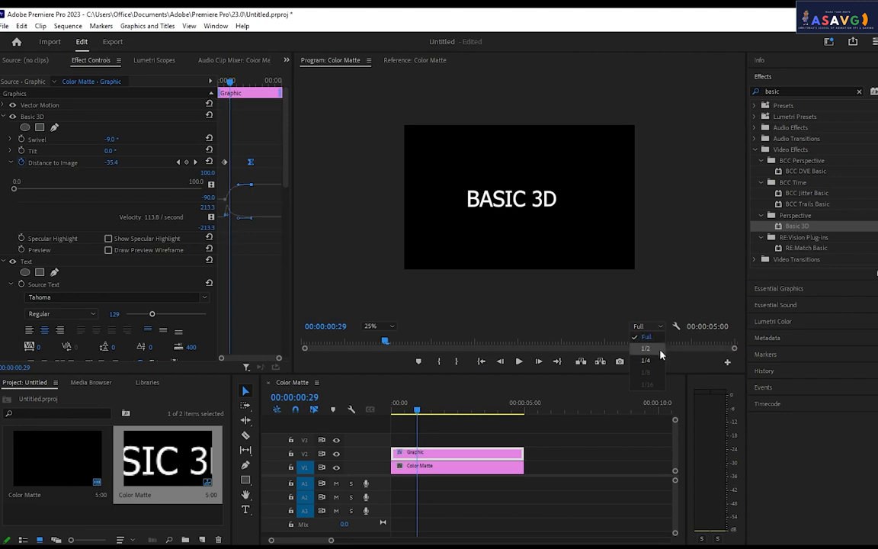
pyautogui.click(647, 360)
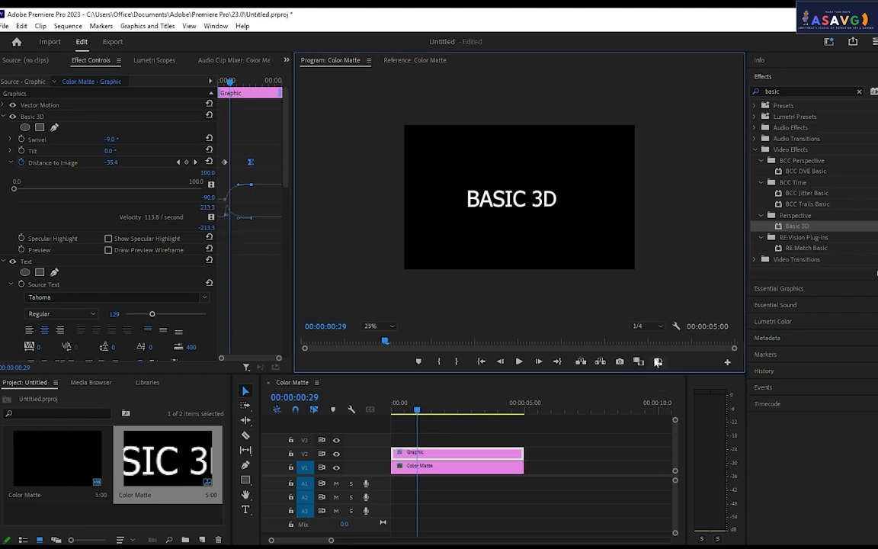
# - Try a Tilt of about 69° and a Swivel of 67° on the title, reverting both changes
pyautogui.click(111, 150)
pyautogui.write('50')
pyautogui.press('Return')
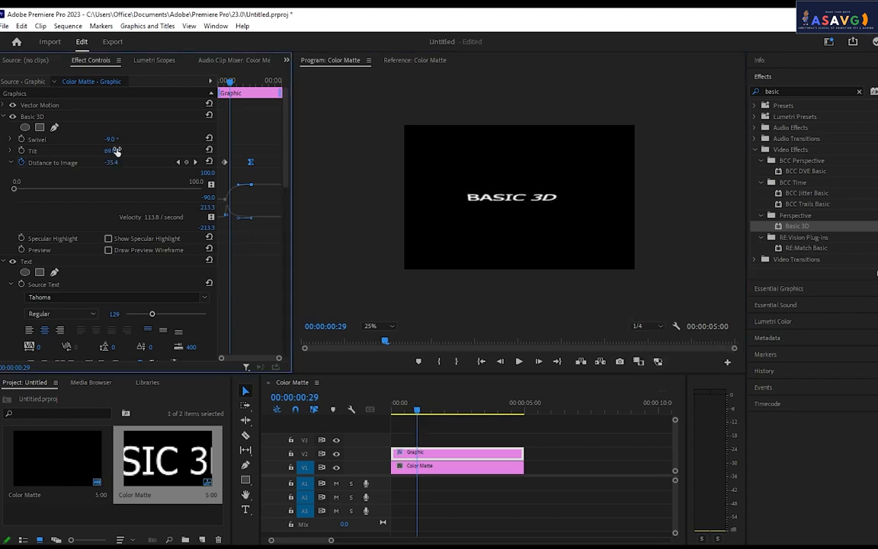
pyautogui.click(112, 151)
pyautogui.write('0')
pyautogui.press('Return')
pyautogui.moveTo(111, 139); pyautogui.dragTo(169, 139)
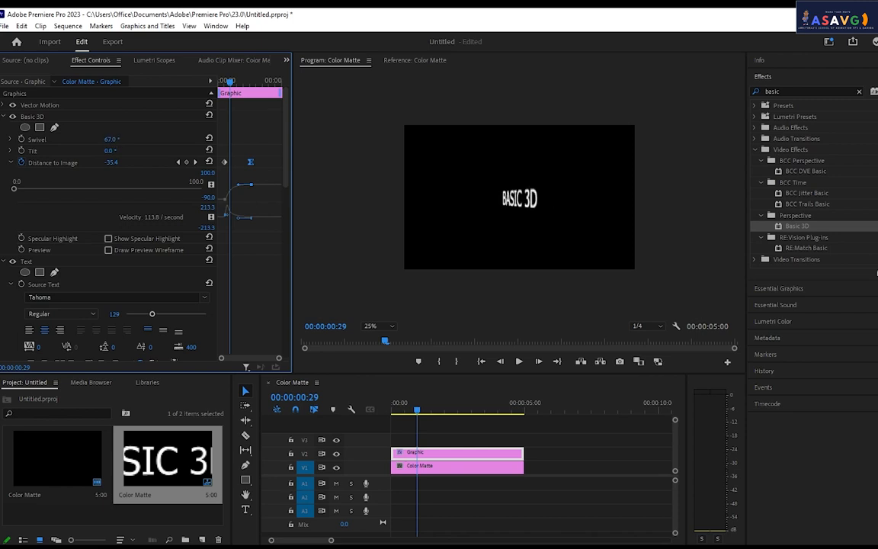
pyautogui.hotkey('ctrl', 'z')
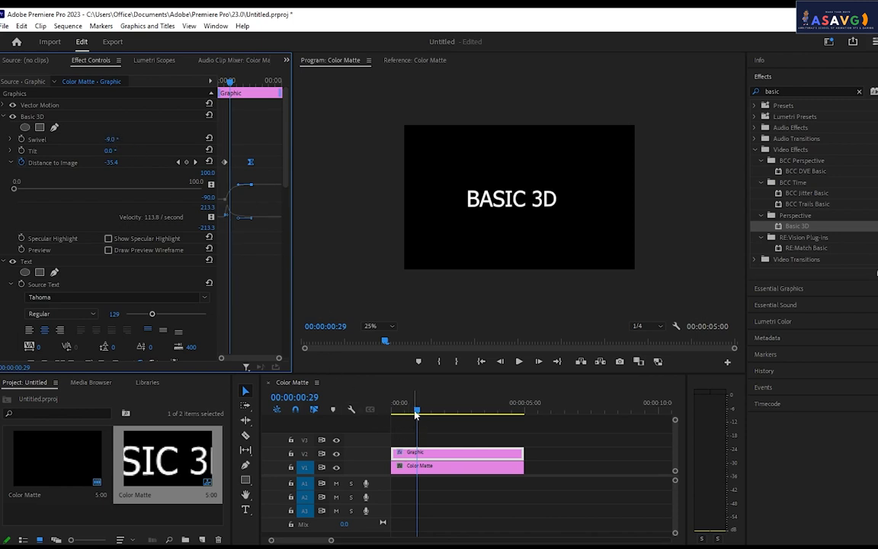
# - Turn on Swivel keyframing at 00:00:00:27 and set the first Swivel keyframe to 88°
pyautogui.moveTo(416, 413)
pyautogui.mouseDown()
pyautogui.moveTo(395, 413)
pyautogui.moveTo(413, 418)
pyautogui.mouseUp()
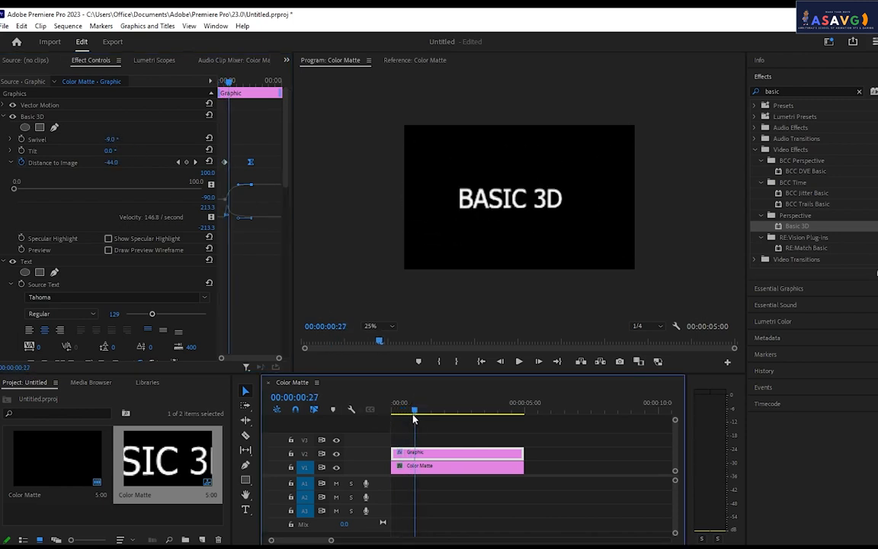
pyautogui.click(113, 139)
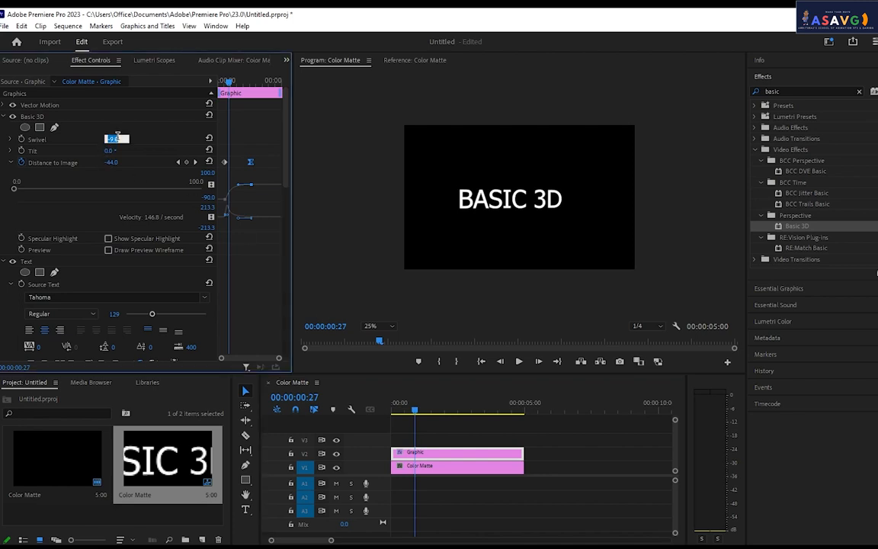
pyautogui.click(112, 155)
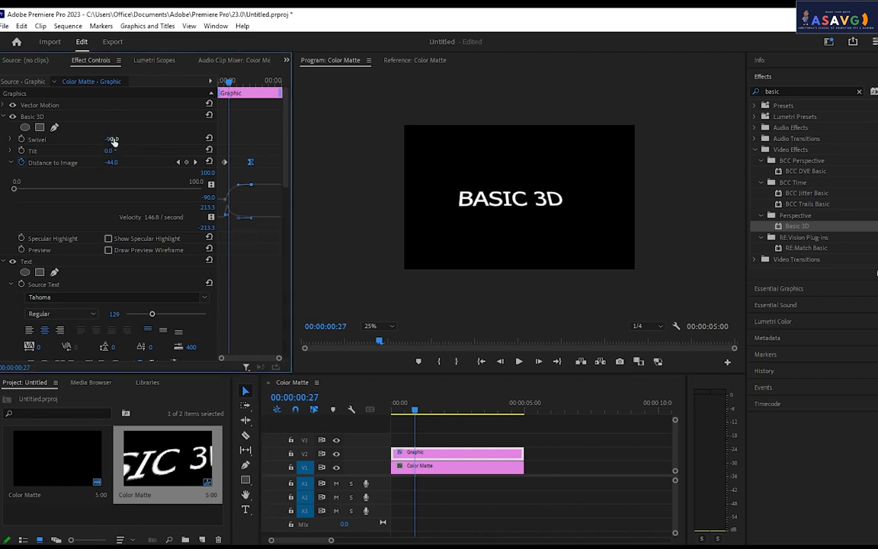
pyautogui.click(21, 139)
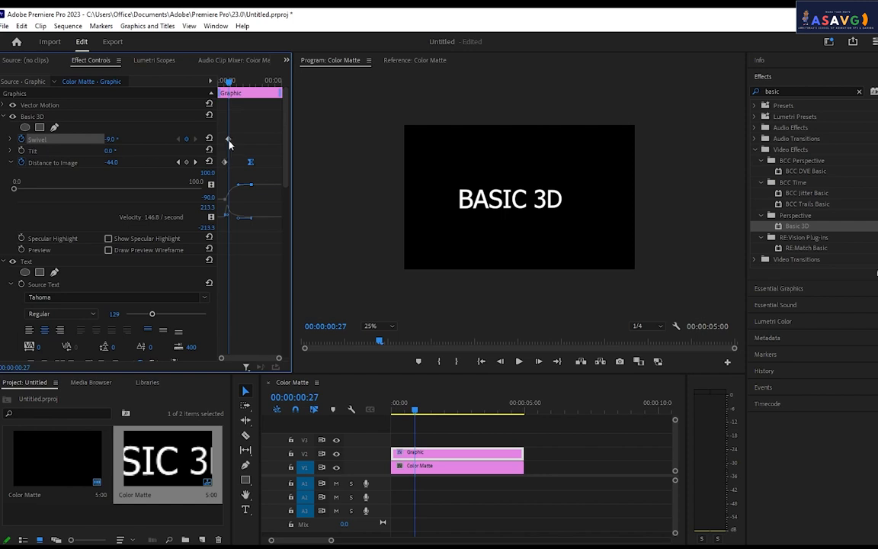
pyautogui.moveTo(113, 139); pyautogui.dragTo(190, 139)
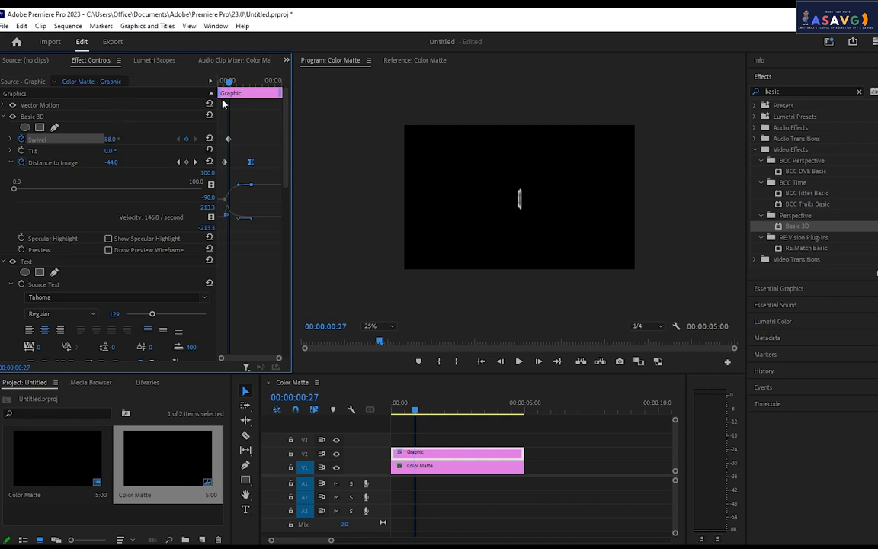
# - Add a second Swivel keyframe of -1°, shift it to about 00:00:02:00, and play back the rotation
pyautogui.moveTo(228, 81); pyautogui.dragTo(237, 86)
pyautogui.moveTo(107, 140); pyautogui.dragTo(21, 139)
pyautogui.press('space')
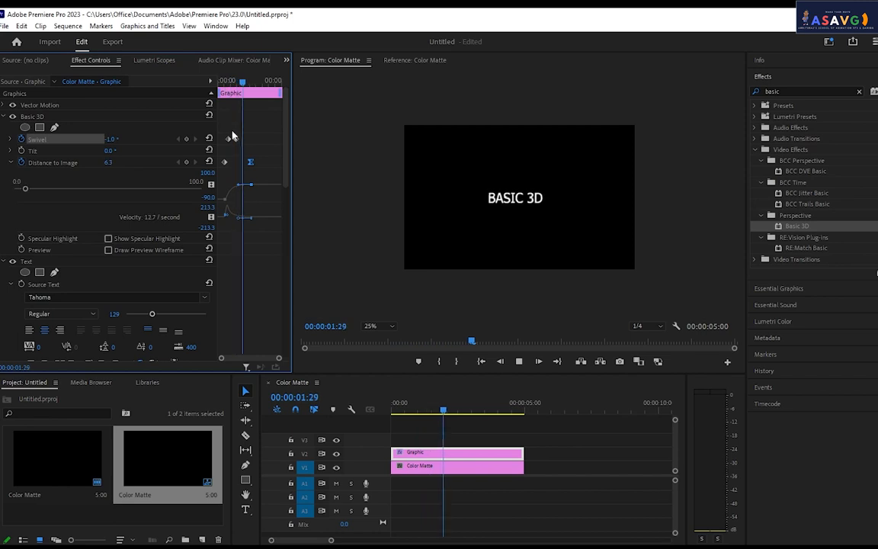
pyautogui.press('space')
pyautogui.press('space')
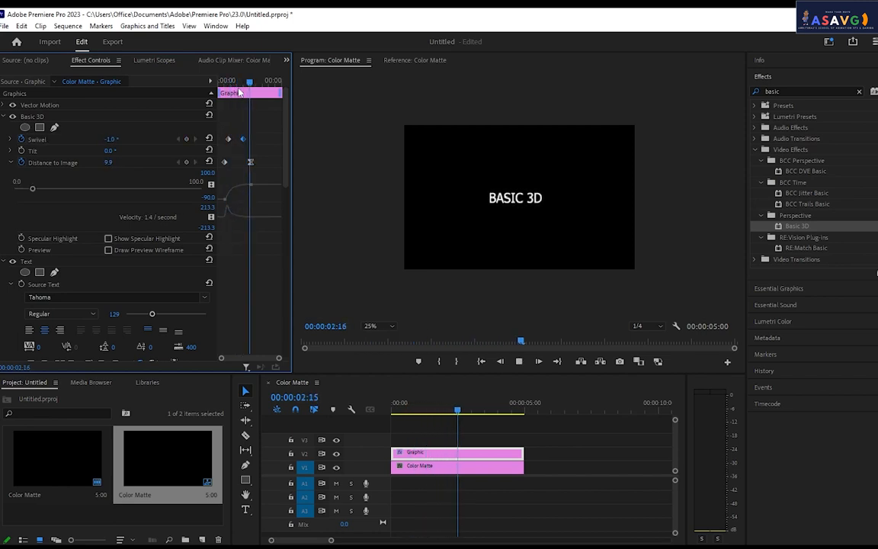
pyautogui.press('space')
# - Try a Tilt of 256° on the title at 00:00:03:02 and undo the change
pyautogui.moveTo(242, 83)
pyautogui.mouseDown()
pyautogui.moveTo(232, 85)
pyautogui.moveTo(258, 91)
pyautogui.mouseUp()
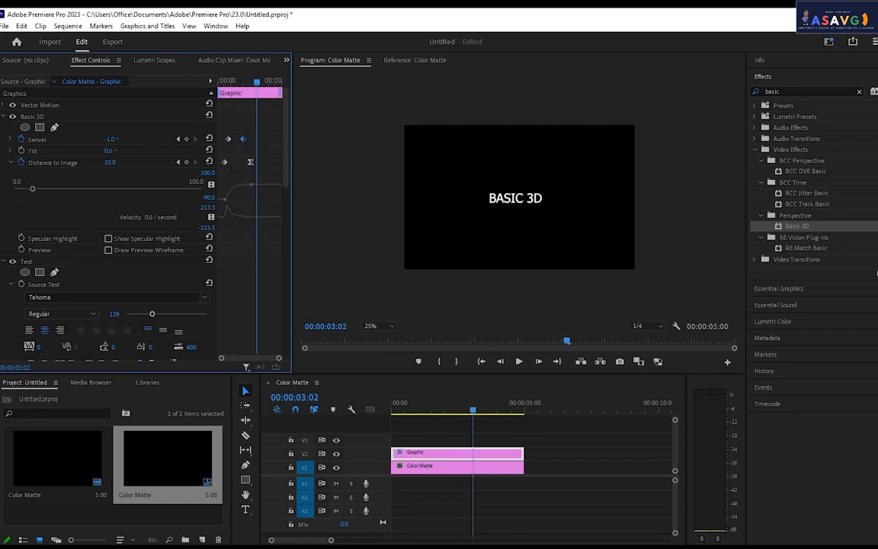
pyautogui.moveTo(110, 150); pyautogui.dragTo(206, 115)
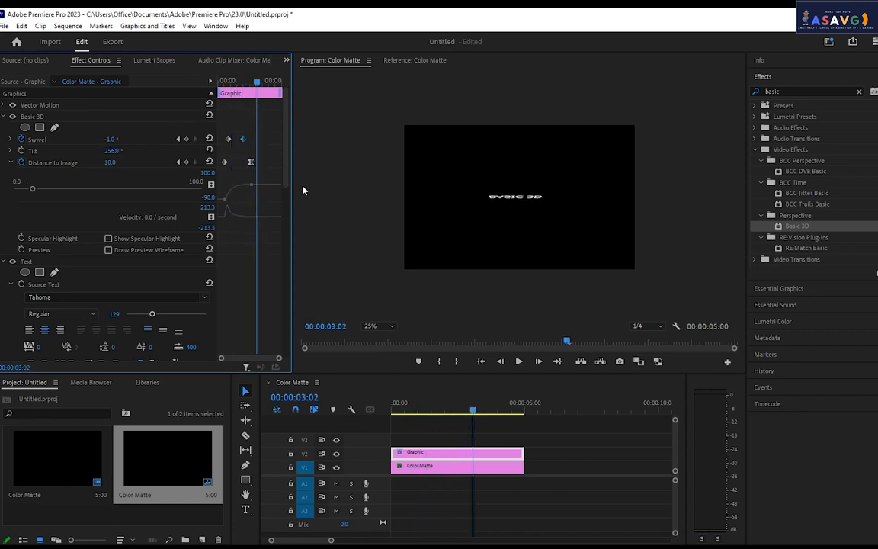
pyautogui.hotkey('ctrl', 'z')
# - Keyframe the title's Tilt from 0° at 00:00:04:01 to 51° at 00:00:04:21
pyautogui.click(443, 413)
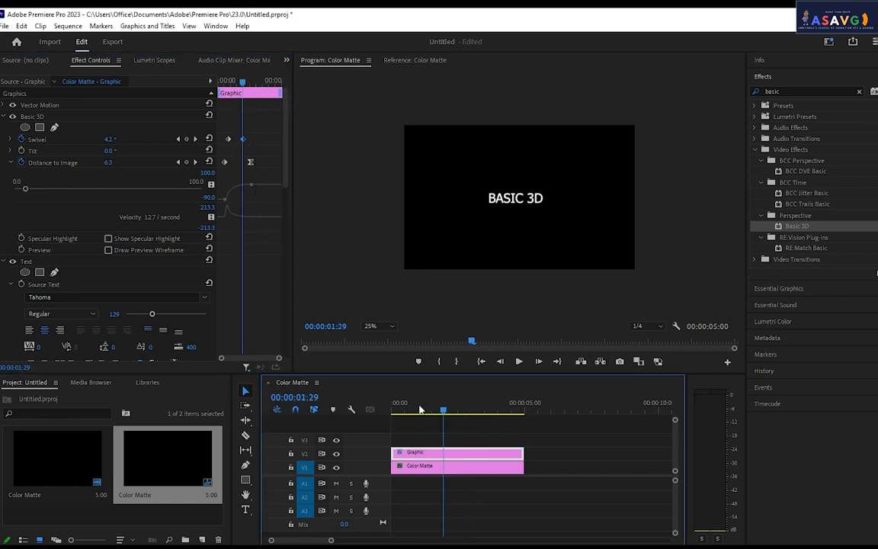
pyautogui.moveTo(428, 412); pyautogui.dragTo(498, 414)
pyautogui.click(21, 150)
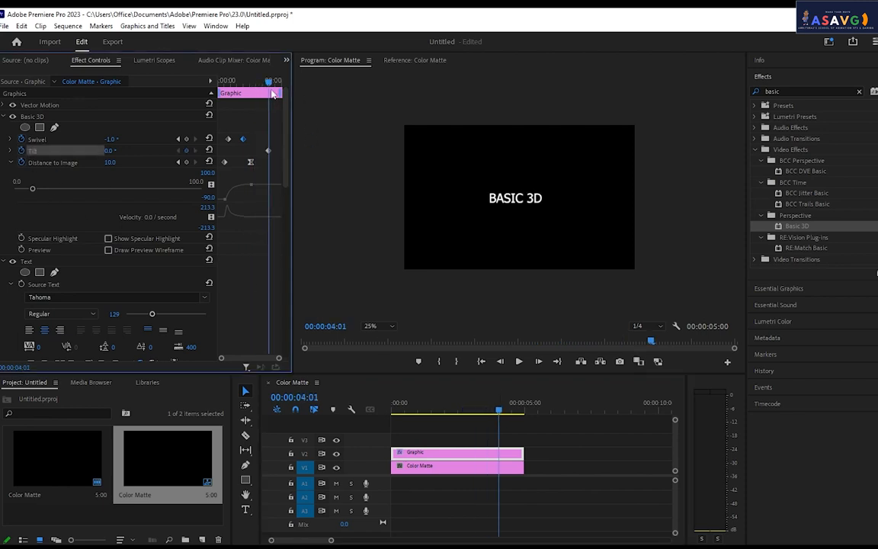
pyautogui.moveTo(270, 83); pyautogui.dragTo(278, 86)
pyautogui.moveTo(107, 152); pyautogui.dragTo(137, 152)
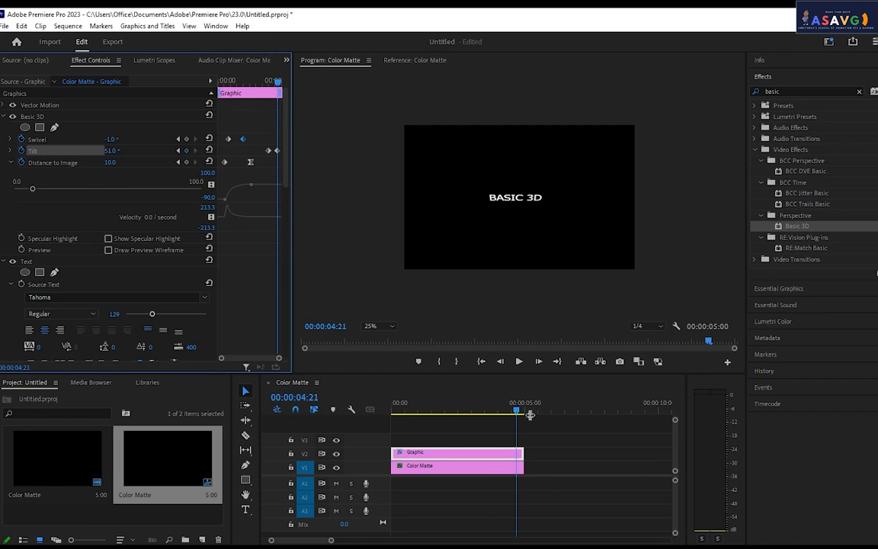
# - Extend the title and color matte clips together to a duration of 00:00:05:23
pyautogui.click(279, 82)
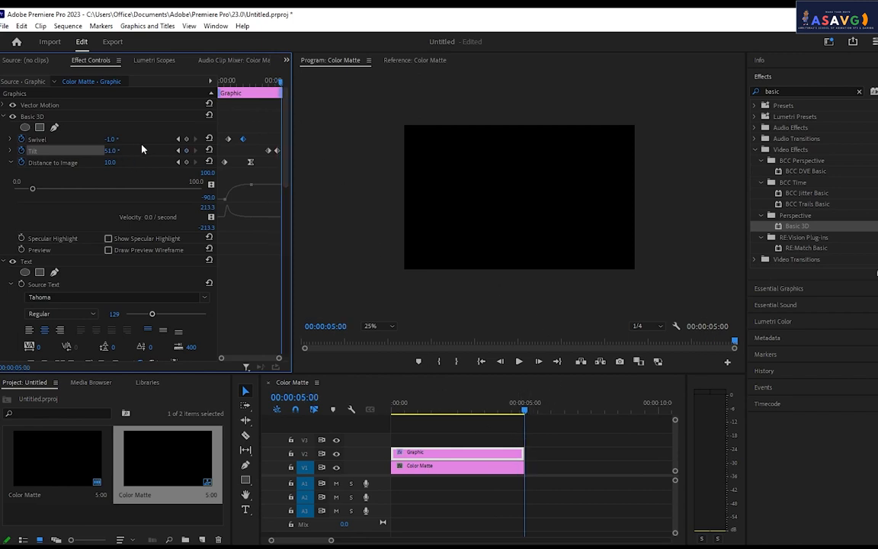
pyautogui.moveTo(279, 82)
pyautogui.mouseDown()
pyautogui.moveTo(269, 82)
pyautogui.moveTo(277, 82)
pyautogui.mouseUp()
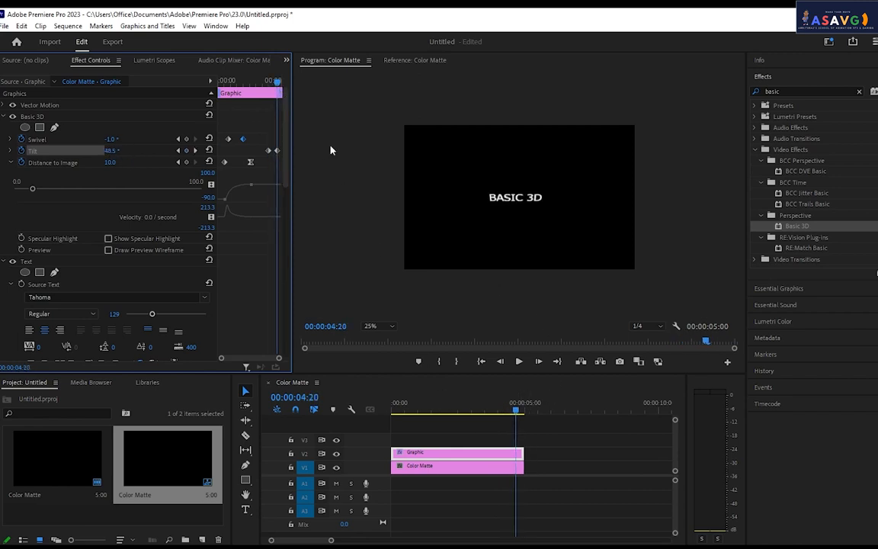
pyautogui.moveTo(520, 451); pyautogui.dragTo(544, 466)
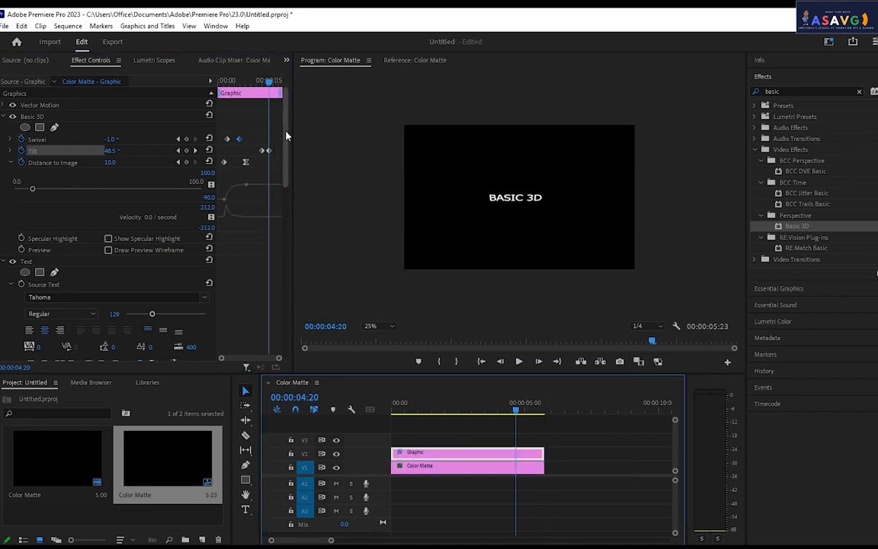
# - Add a third Tilt keyframe of -13° to the title at 00:00:05:14 and play back the animation from the start
pyautogui.moveTo(270, 82); pyautogui.dragTo(279, 83)
pyautogui.moveTo(279, 84); pyautogui.dragTo(281, 84)
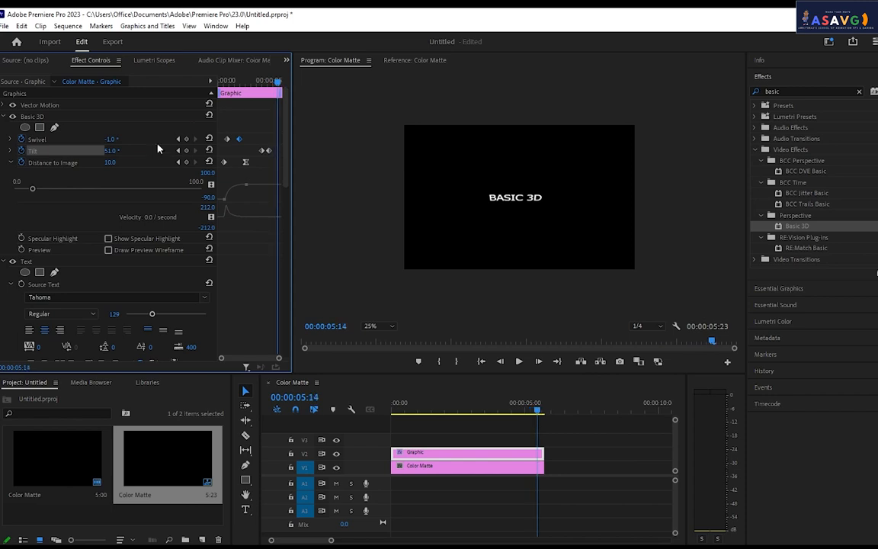
pyautogui.moveTo(112, 151); pyautogui.dragTo(92, 151)
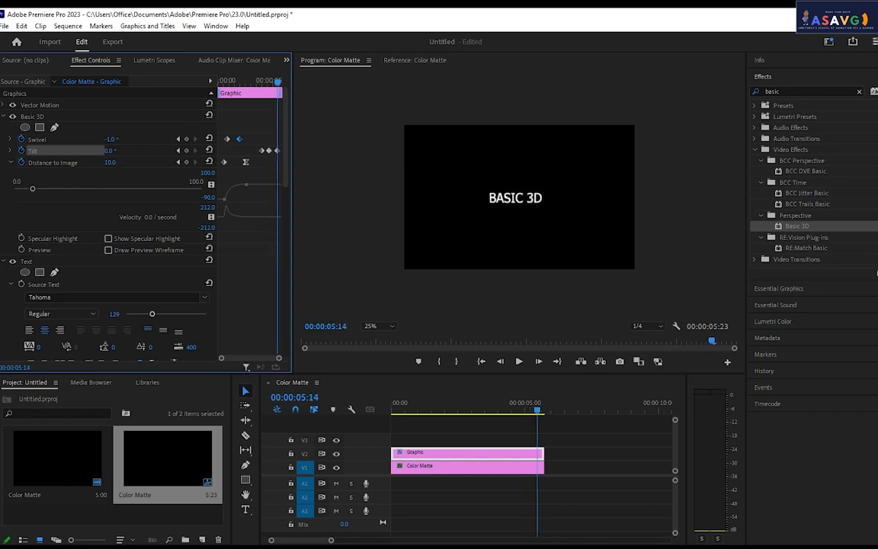
pyautogui.moveTo(473, 412); pyautogui.dragTo(307, 416)
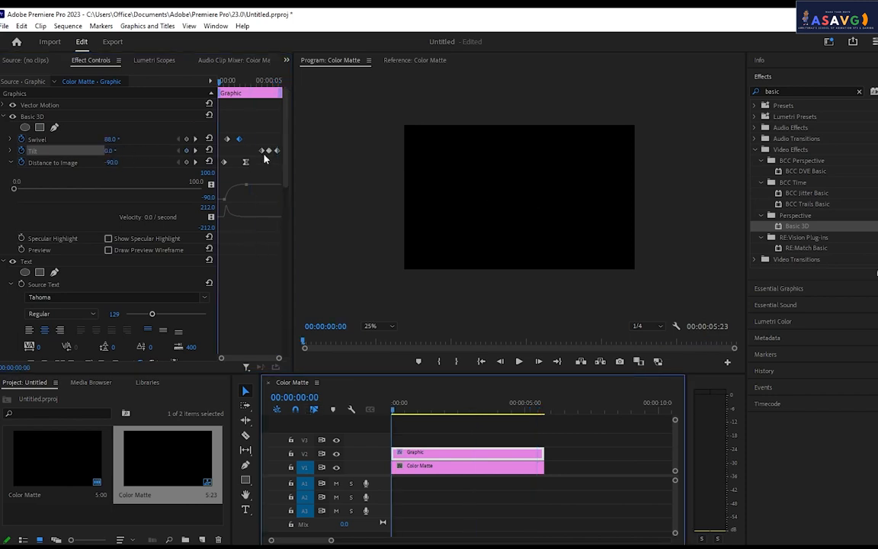
pyautogui.press('space')
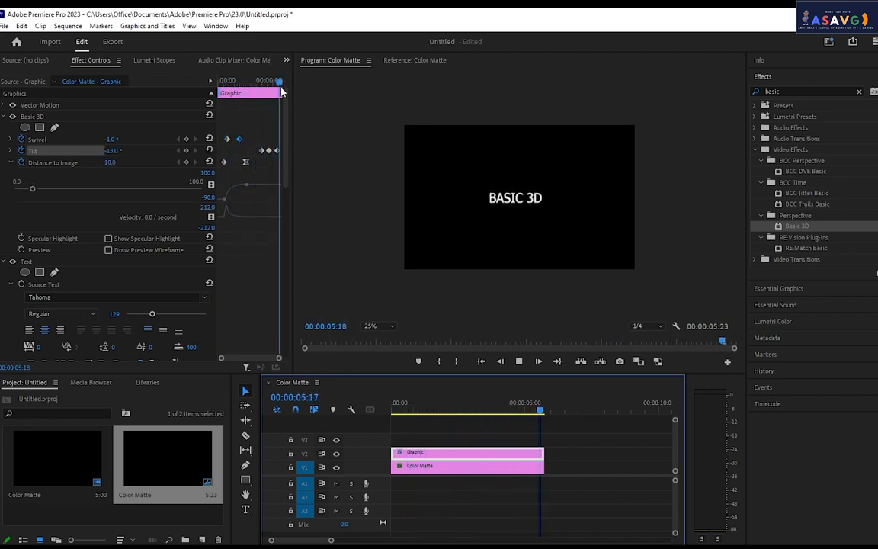
# - Shift all three Tilt keyframes earlier together, with the 51° keyframe at about 00:00:03:09, and play back the animation
pyautogui.moveTo(266, 83); pyautogui.dragTo(260, 85)
pyautogui.moveTo(253, 137)
pyautogui.mouseDown()
pyautogui.moveTo(291, 159)
pyautogui.moveTo(245, 152)
pyautogui.mouseUp()
pyautogui.moveTo(248, 89); pyautogui.dragTo(226, 84)
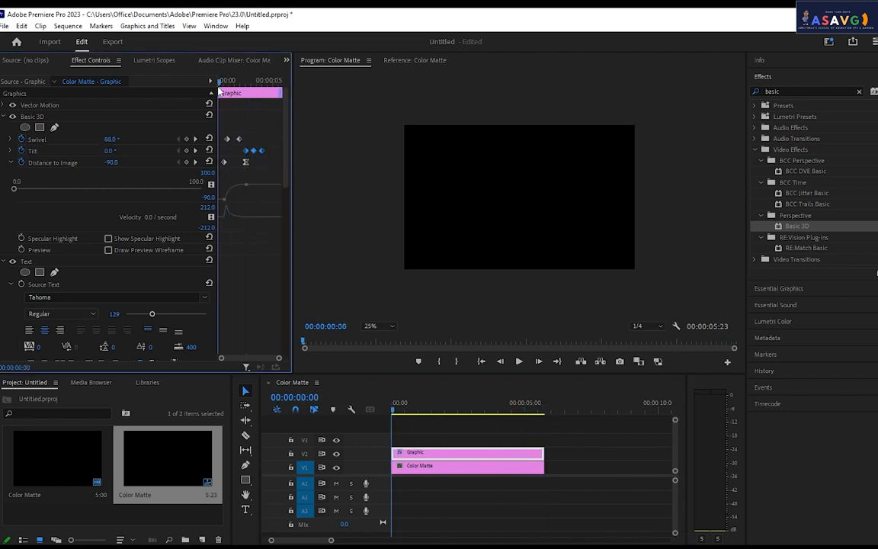
pyautogui.press('space')
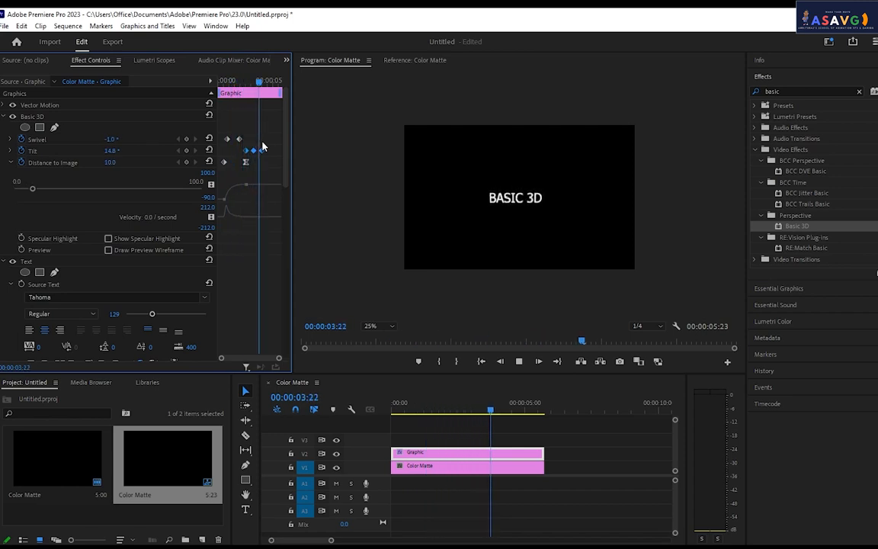
# - Move the title's second Distance to Image keyframe to line up with the last Tilt keyframe
pyautogui.moveTo(266, 82); pyautogui.dragTo(234, 92)
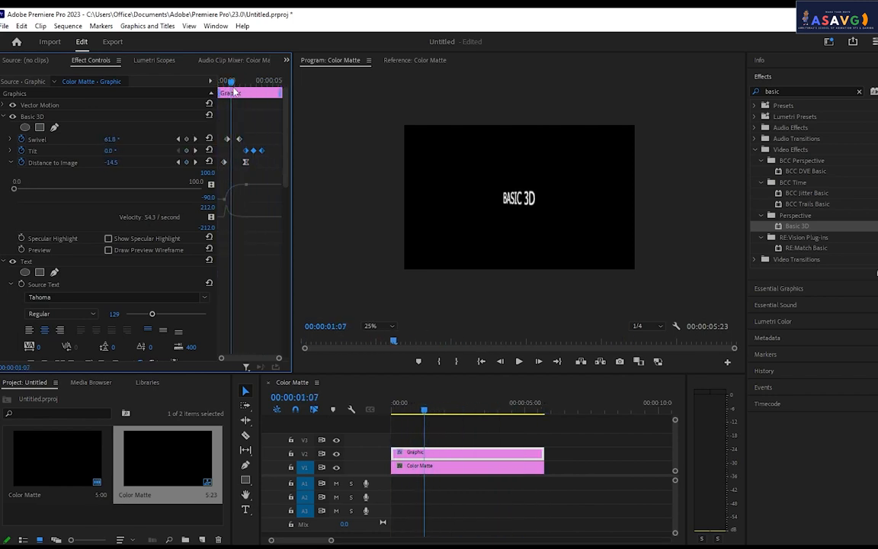
pyautogui.click(246, 162)
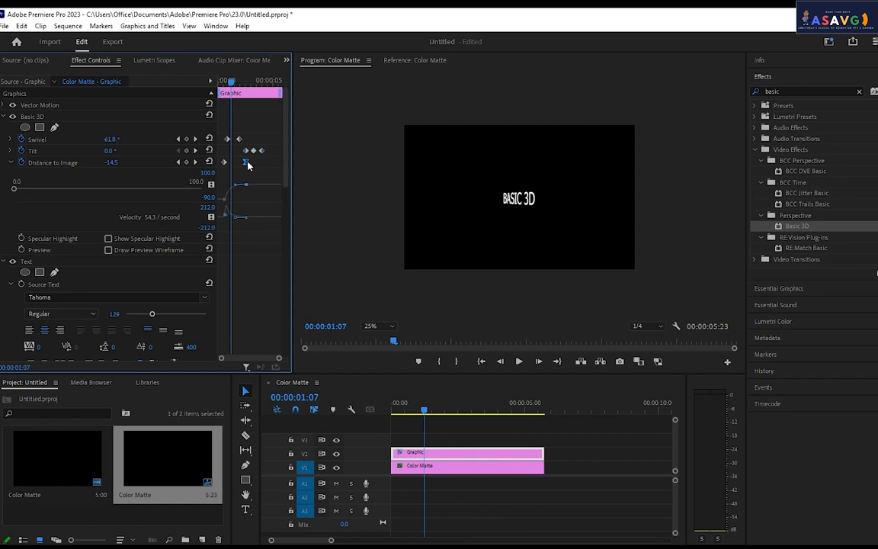
pyautogui.moveTo(246, 163); pyautogui.dragTo(262, 173)
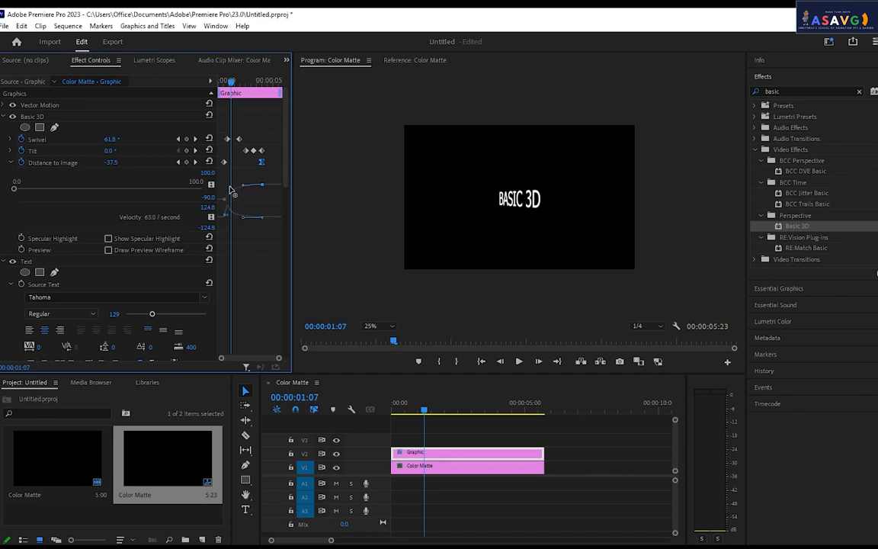
# - Reshape the velocity curve leading into the second Distance to Image keyframe and play back the animation
pyautogui.moveTo(243, 217); pyautogui.dragTo(238, 205)
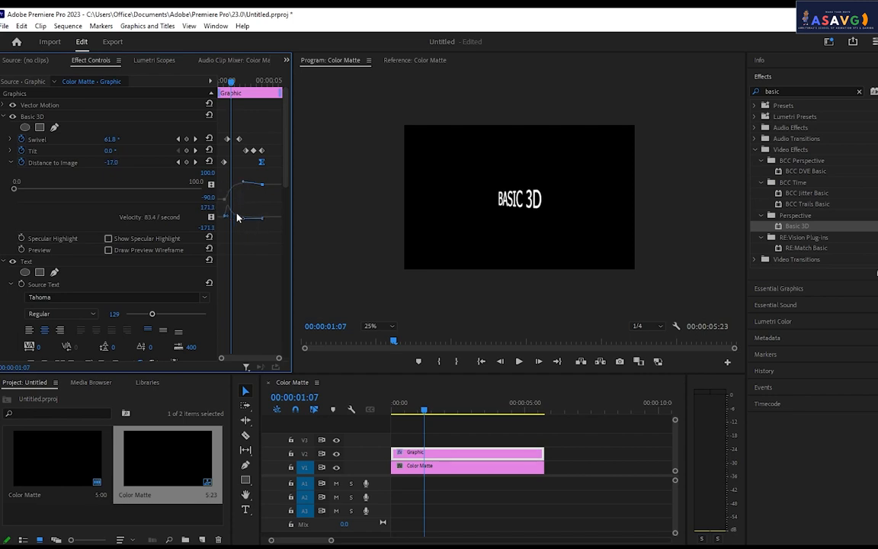
pyautogui.moveTo(229, 84); pyautogui.dragTo(226, 85)
pyautogui.press('space')
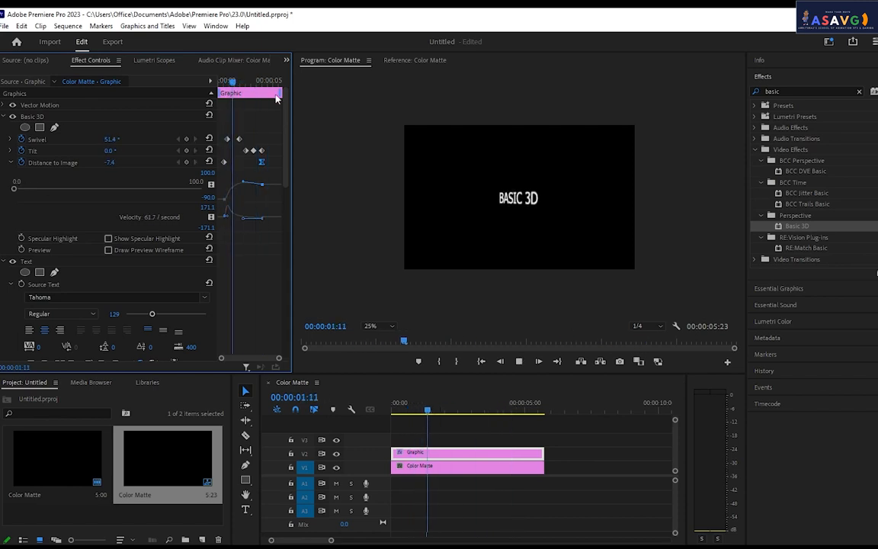
pyautogui.press('space')
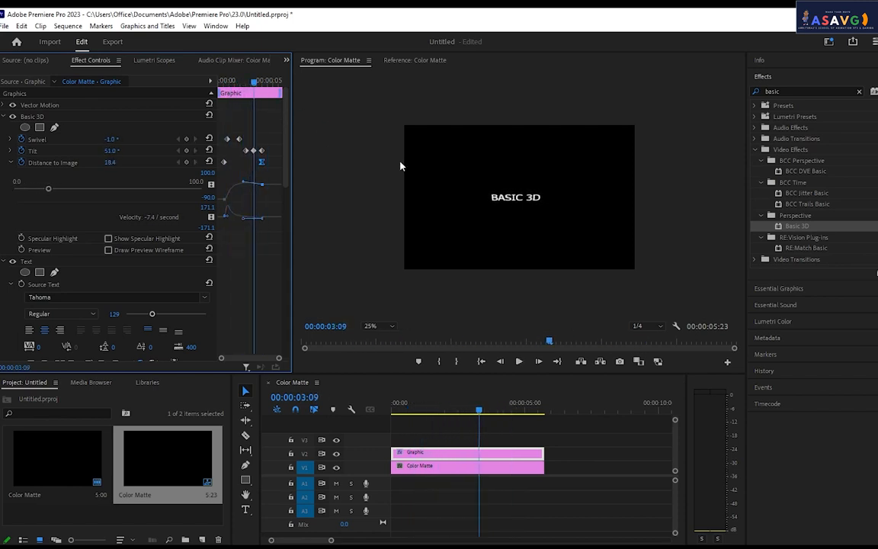
# - Delete the title clip from the timeline and import DISENY.png from the Desktop folder
pyautogui.click(450, 460)
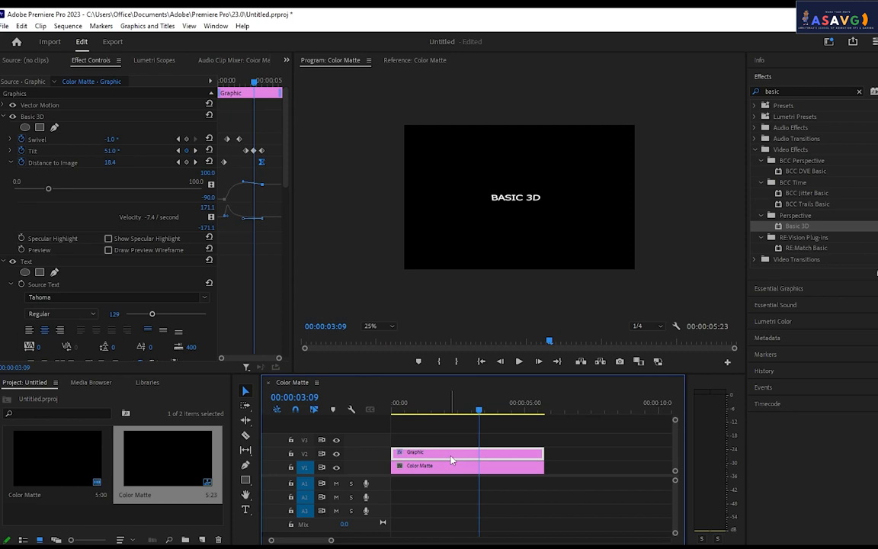
pyautogui.press('Delete')
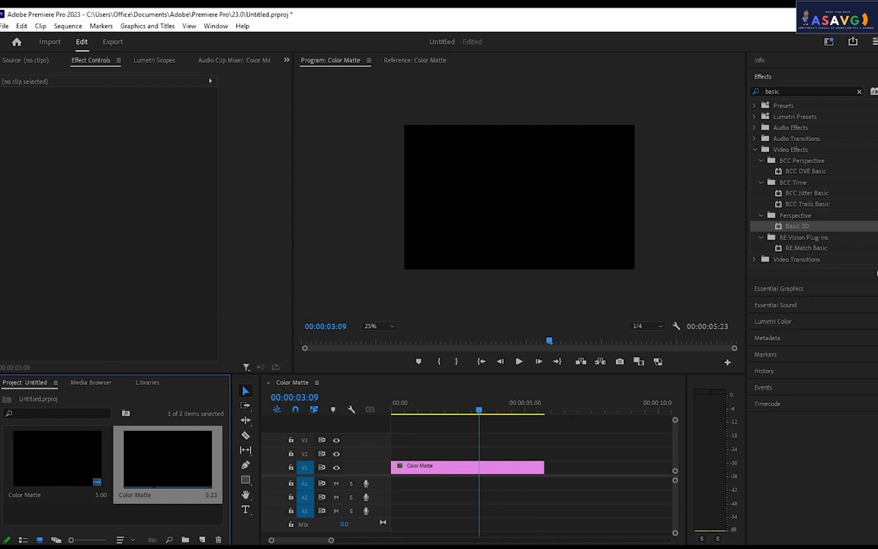
pyautogui.click(4, 26)
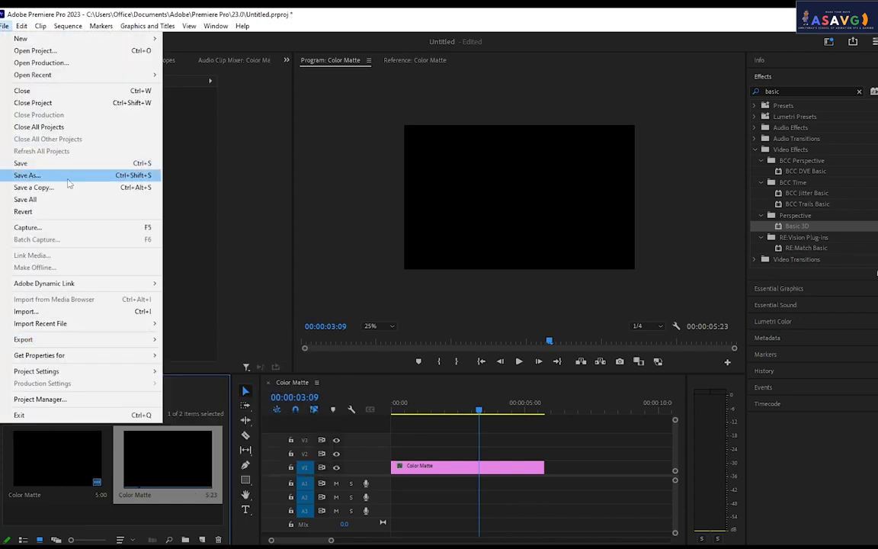
pyautogui.click(49, 310)
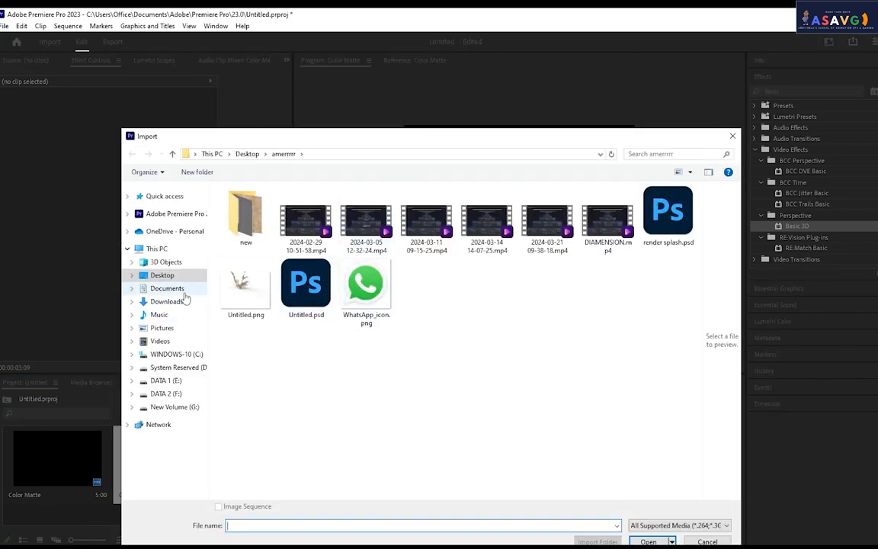
pyautogui.click(161, 275)
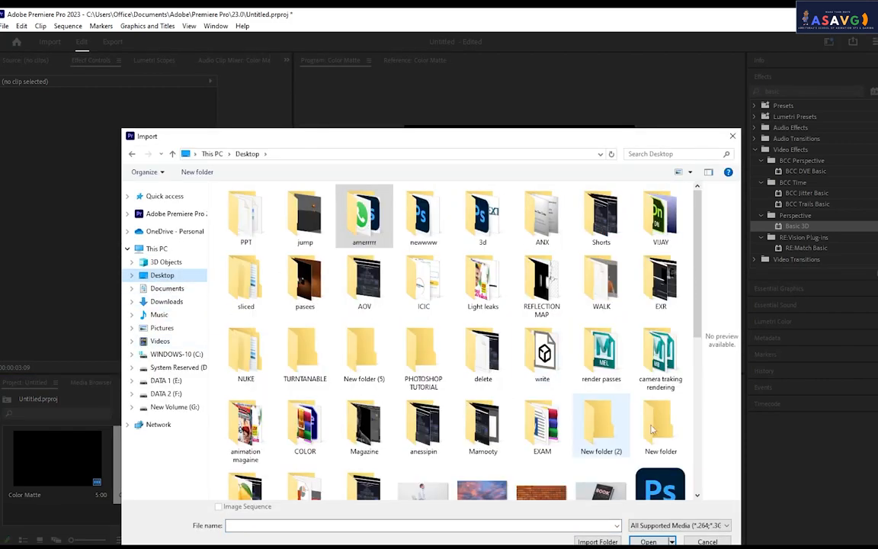
pyautogui.scroll(-5, 658, 419)
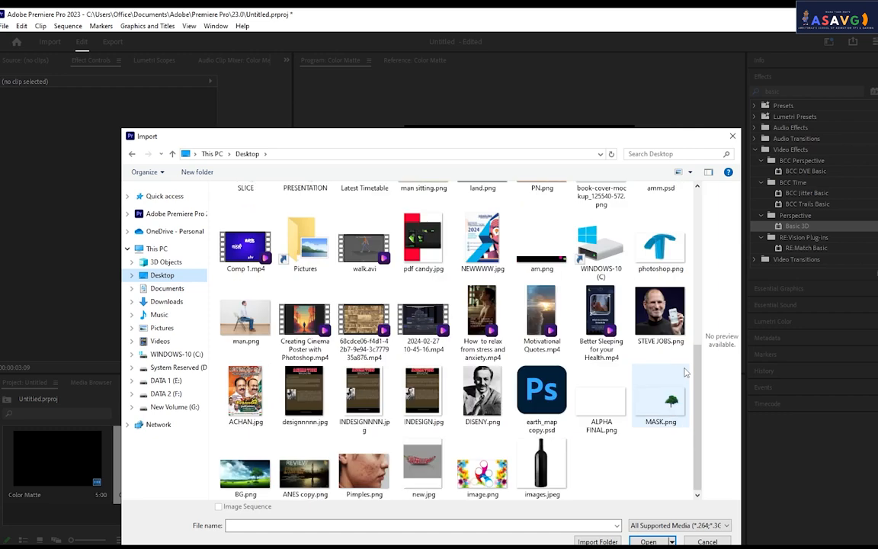
pyautogui.doubleClick(482, 392)
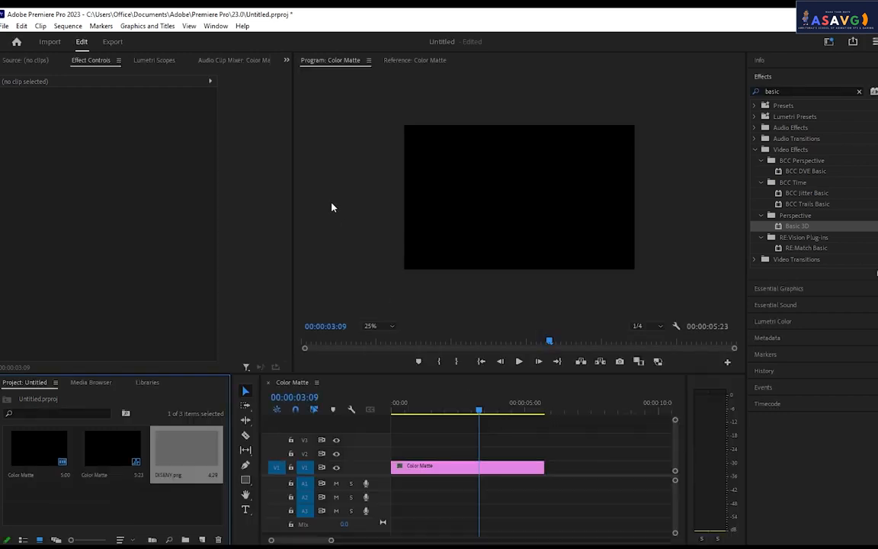
# - Place DISENY.png on track V2 above the color matte, starting at the beginning of the sequence
pyautogui.moveTo(164, 459); pyautogui.dragTo(488, 233)
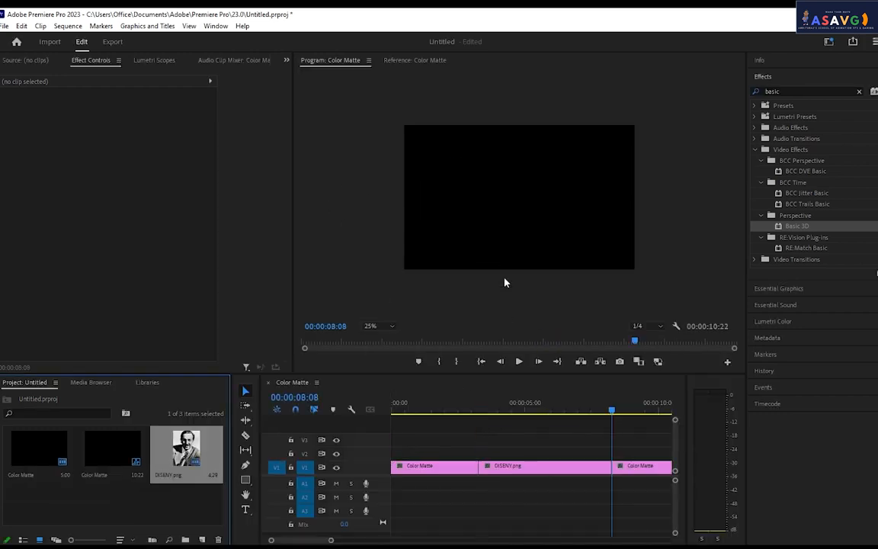
pyautogui.hotkey('ctrl', 'z')
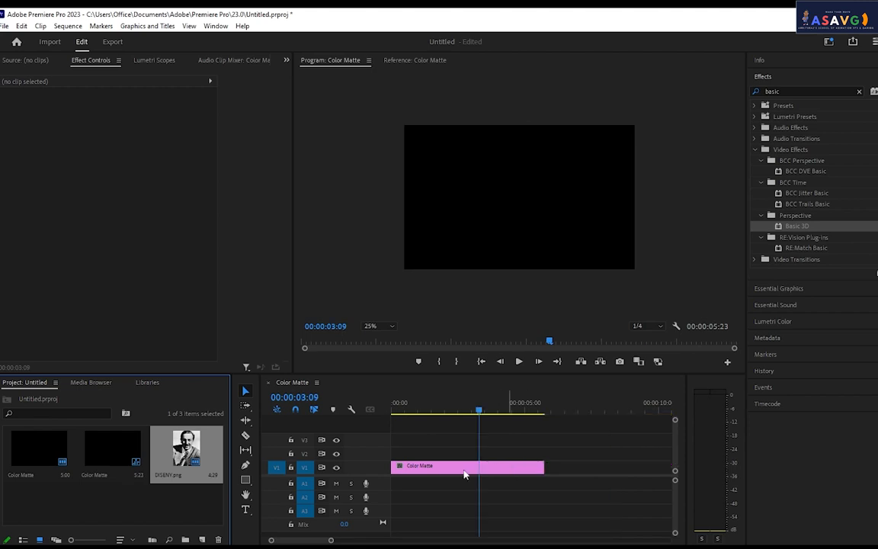
pyautogui.moveTo(205, 465); pyautogui.dragTo(371, 450)
pyautogui.moveTo(435, 410); pyautogui.dragTo(409, 417)
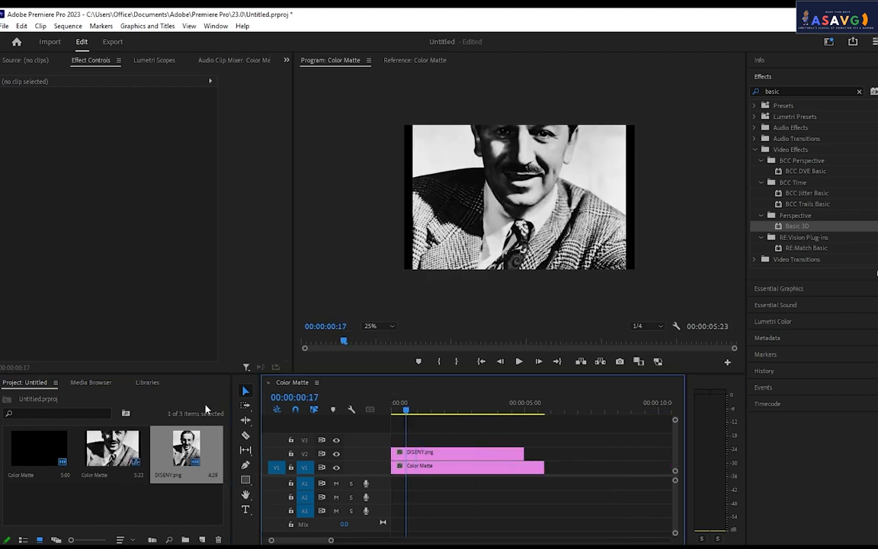
# - Scale the DISENY.png clip to 34 and apply the Basic 3D effect to it
pyautogui.click(427, 452)
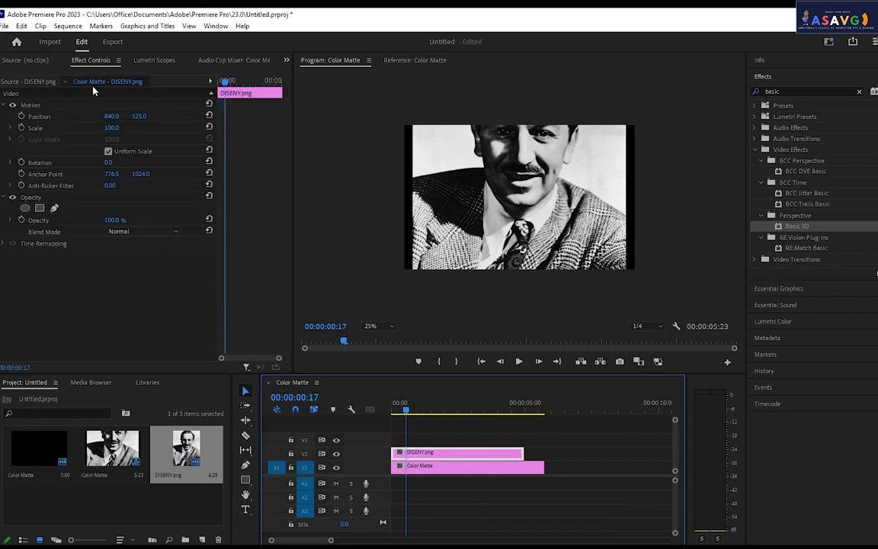
pyautogui.moveTo(112, 128); pyautogui.dragTo(64, 128)
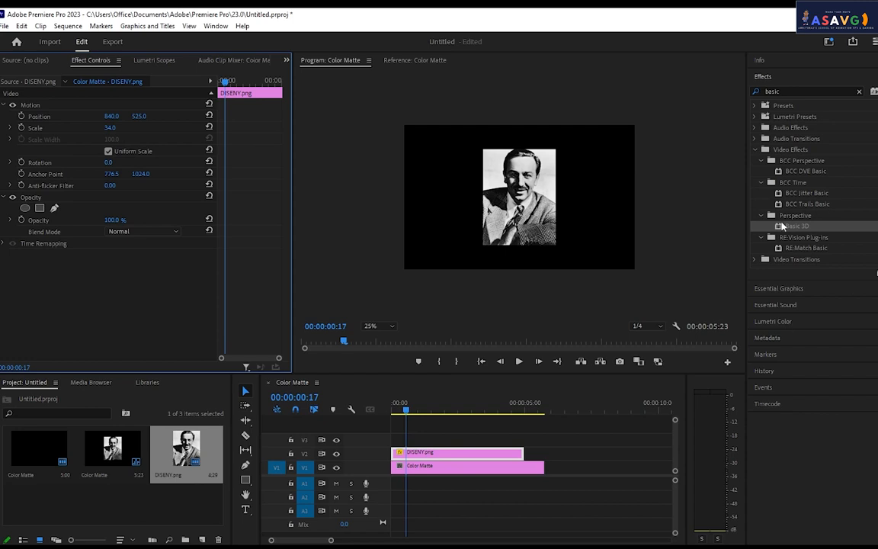
pyautogui.moveTo(782, 226); pyautogui.dragTo(440, 451)
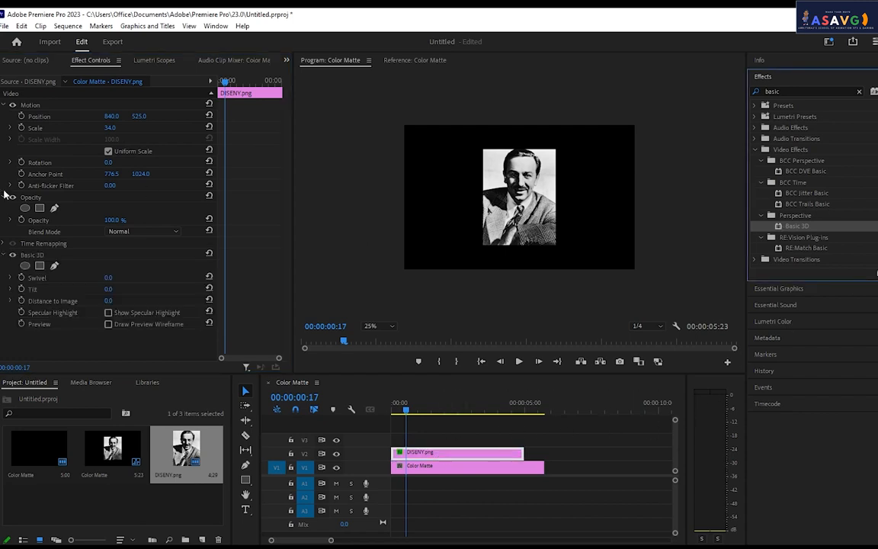
# - Try a Swivel of -229°, a changed Tilt and a Distance to Image of -103 on the portrait, undoing each change
pyautogui.moveTo(108, 278); pyautogui.dragTo(53, 277)
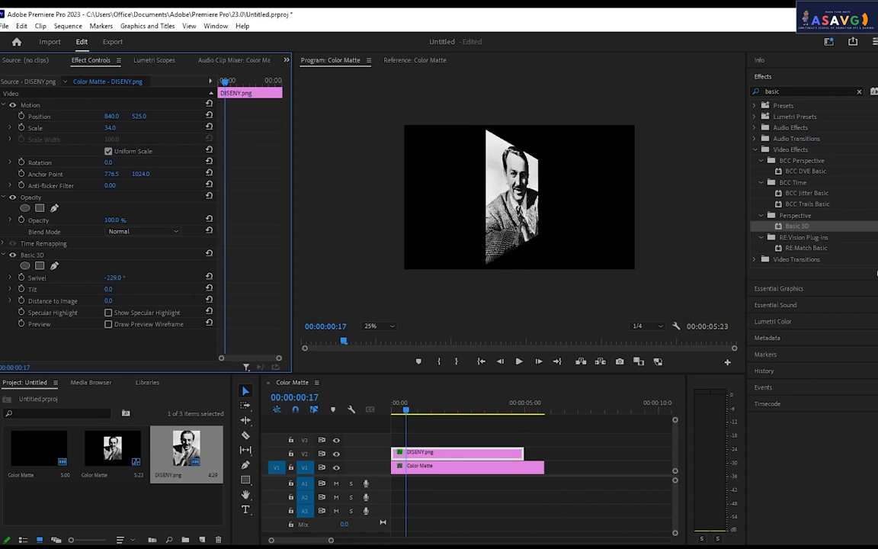
pyautogui.hotkey('ctrl', 'z')
pyautogui.moveTo(108, 290); pyautogui.dragTo(48, 300)
pyautogui.hotkey('ctrl', 'z')
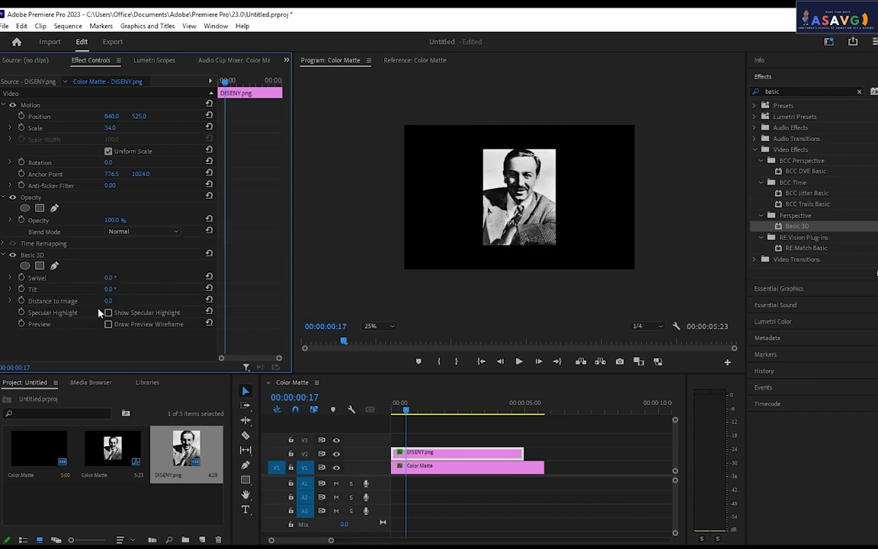
pyautogui.moveTo(108, 300); pyautogui.dragTo(31, 300)
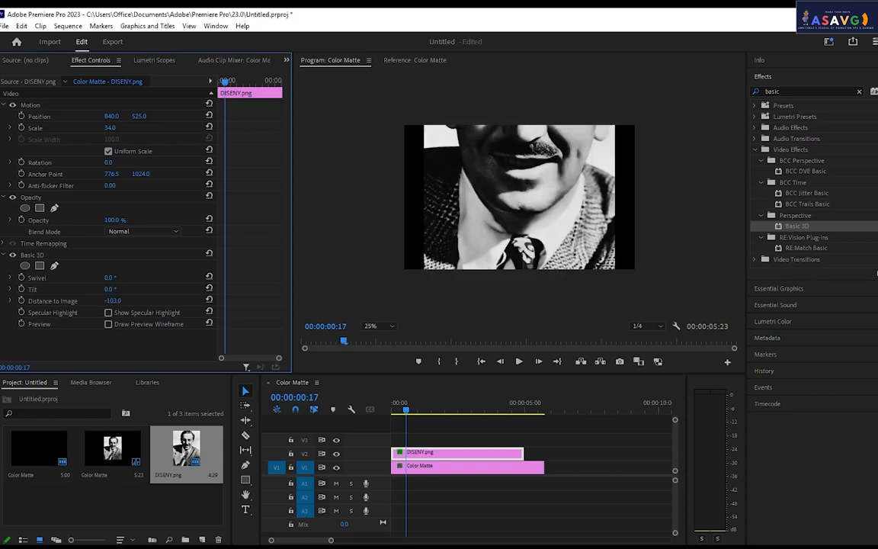
pyautogui.hotkey('ctrl', 'z')
# - Keyframe the portrait's Distance to Image from -97 at 00:00:00:01 to -4 at 00:00:02:07
pyautogui.moveTo(406, 411); pyautogui.dragTo(395, 414)
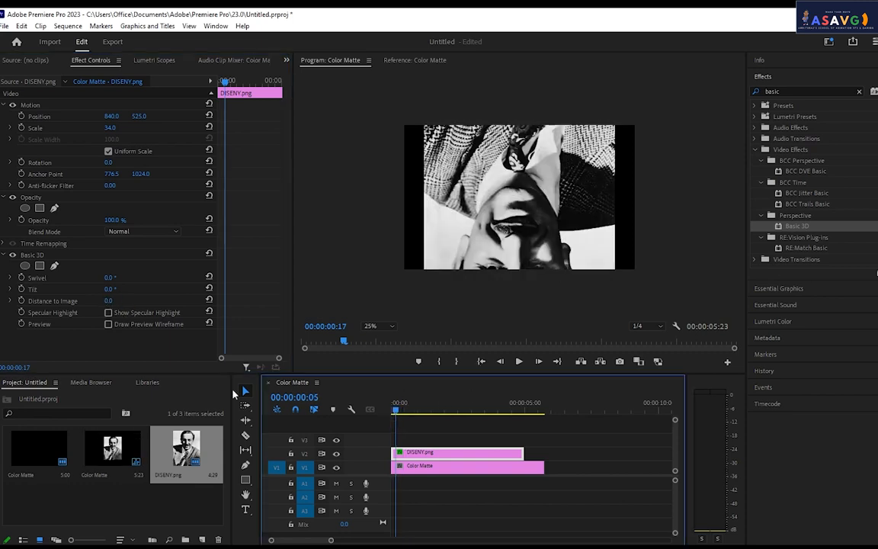
pyautogui.click(22, 300)
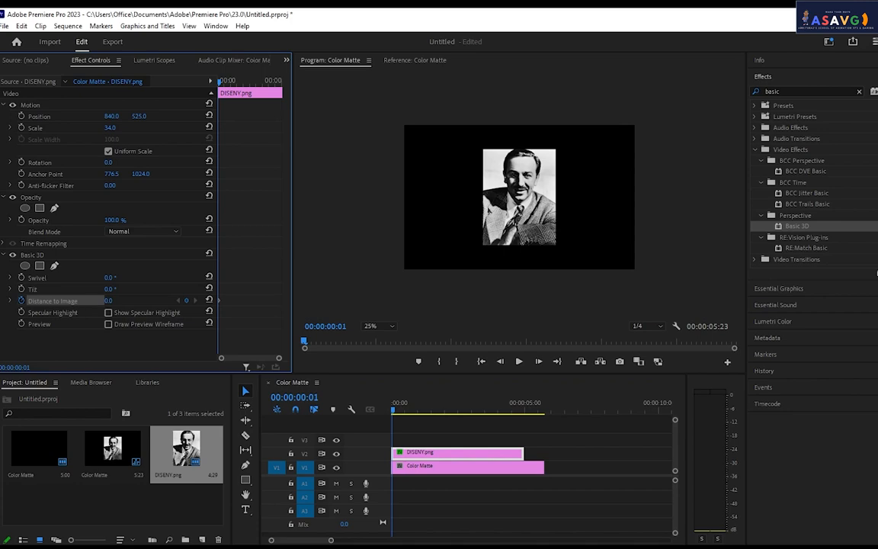
pyautogui.moveTo(108, 300); pyautogui.dragTo(57, 300)
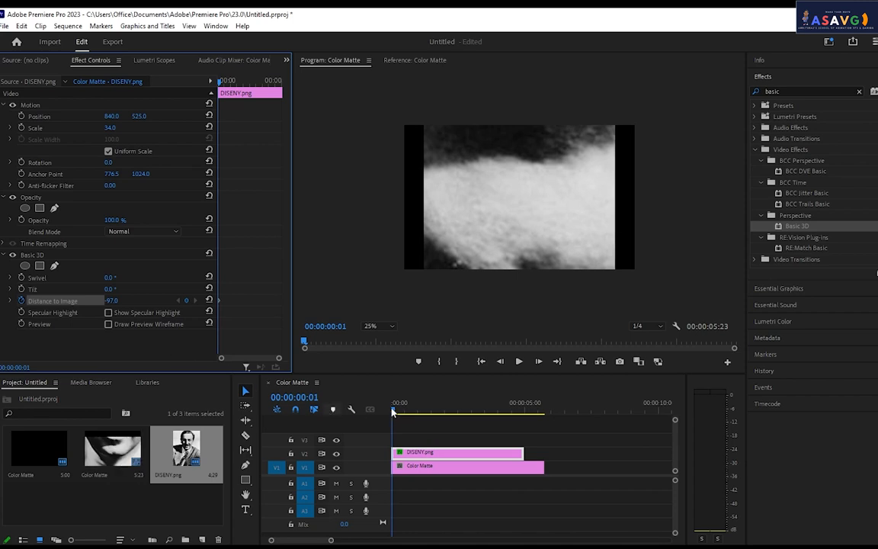
pyautogui.click(245, 81)
pyautogui.moveTo(111, 300); pyautogui.dragTo(163, 300)
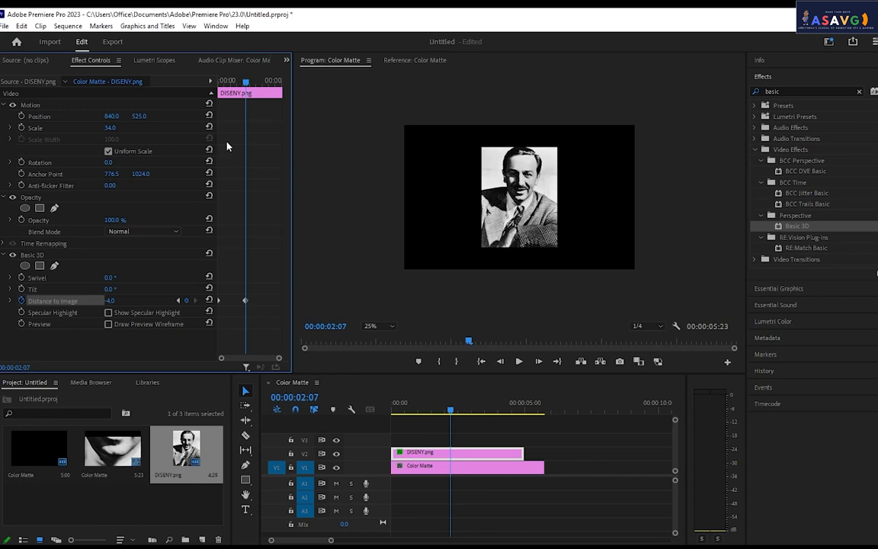
# - Play the portrait's Distance to Image animation from near its start, keeping the playback resolution at 1/4
pyautogui.click(223, 81)
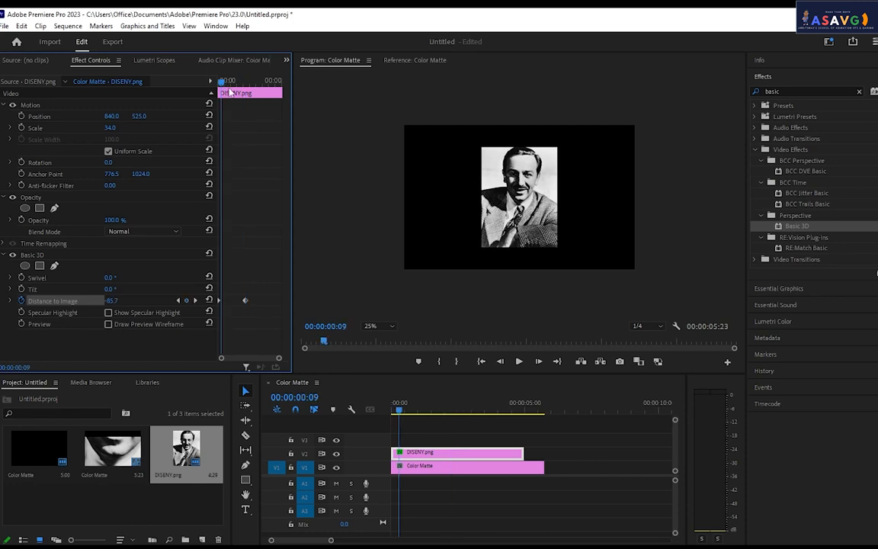
pyautogui.press('space')
pyautogui.press('space')
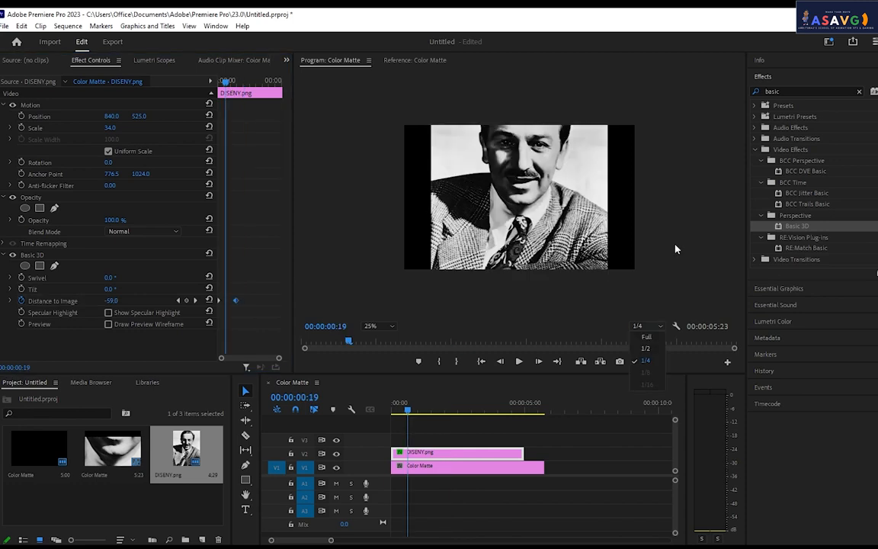
pyautogui.click(642, 362)
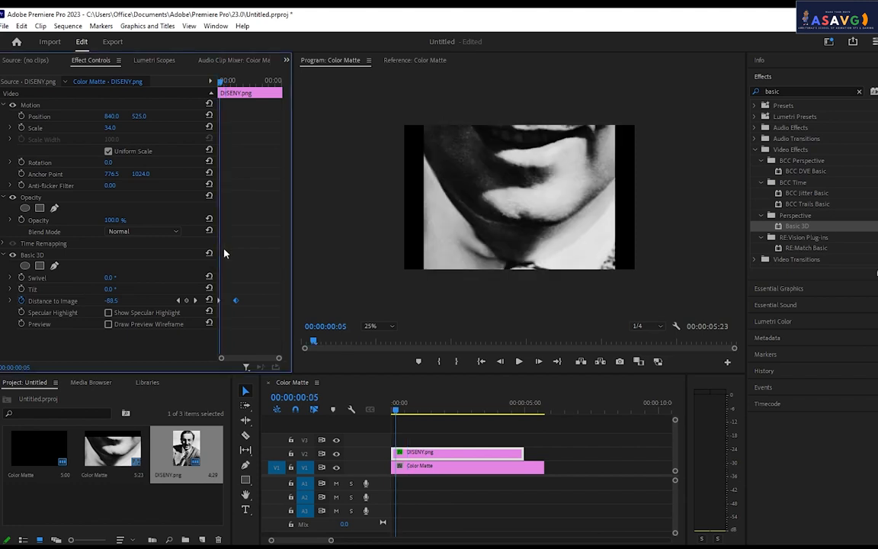
# - Set the Media Cache preferences to automatically delete cache files older than 10 days
pyautogui.click(22, 25)
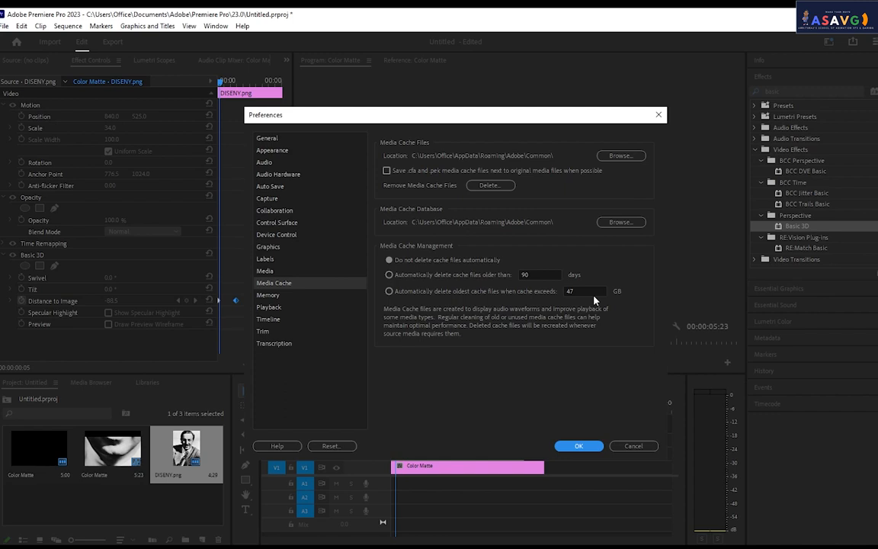
pyautogui.click(487, 274)
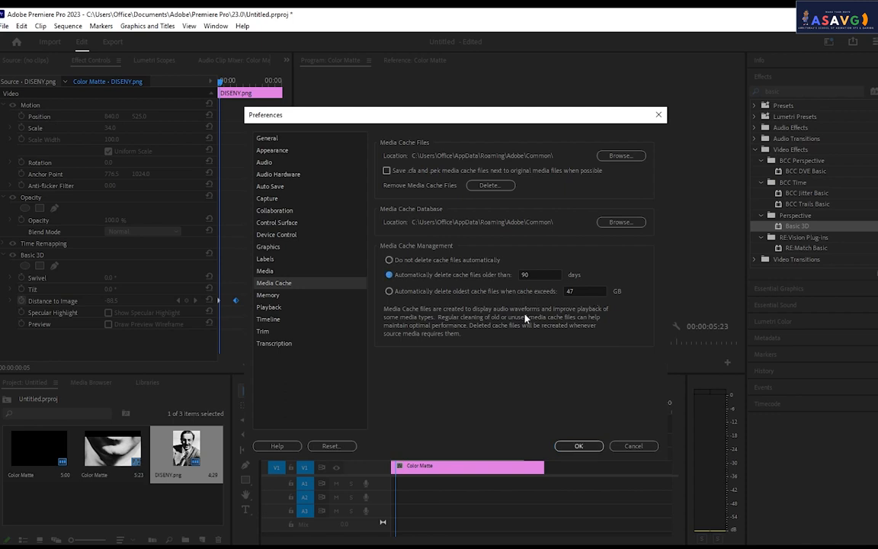
pyautogui.click(535, 276)
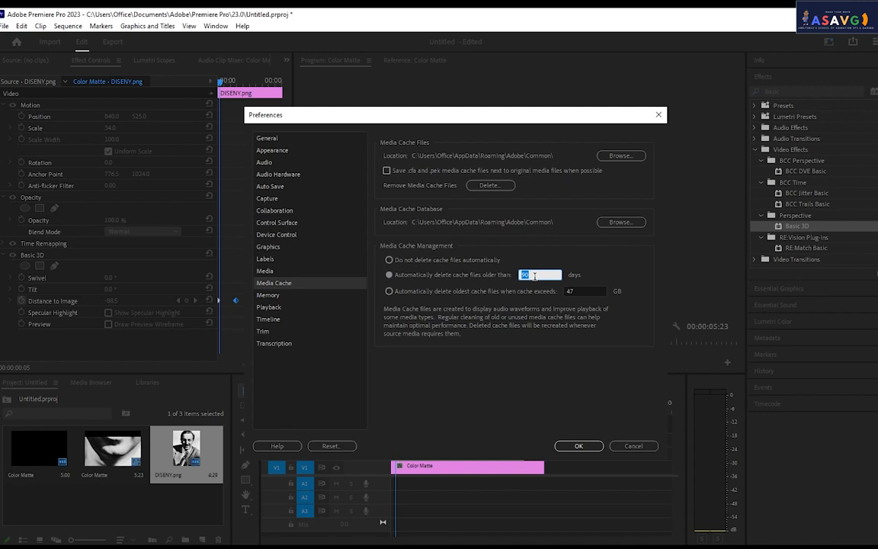
pyautogui.write('10')
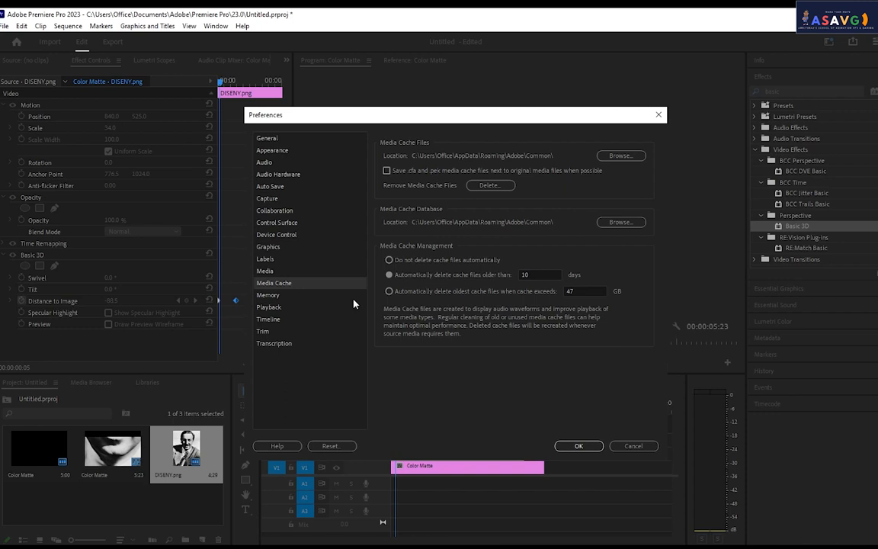
# - Clear the value for RAM reserved for other applications in the Memory preferences
pyautogui.click(354, 297)
pyautogui.click(595, 168)
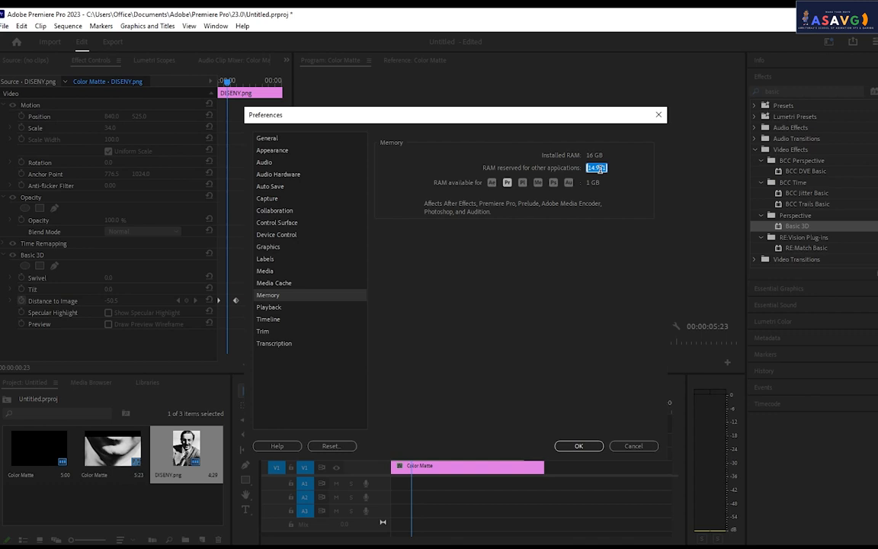
pyautogui.press('BackSpace')
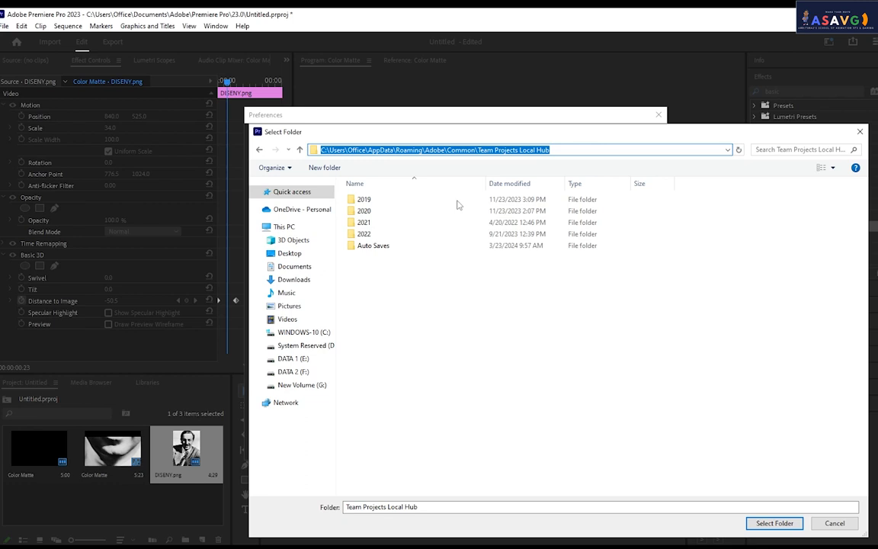
# - Select the 2021 folder inside Team Projects Local Hub and bring up its file options
pyautogui.click(364, 222)
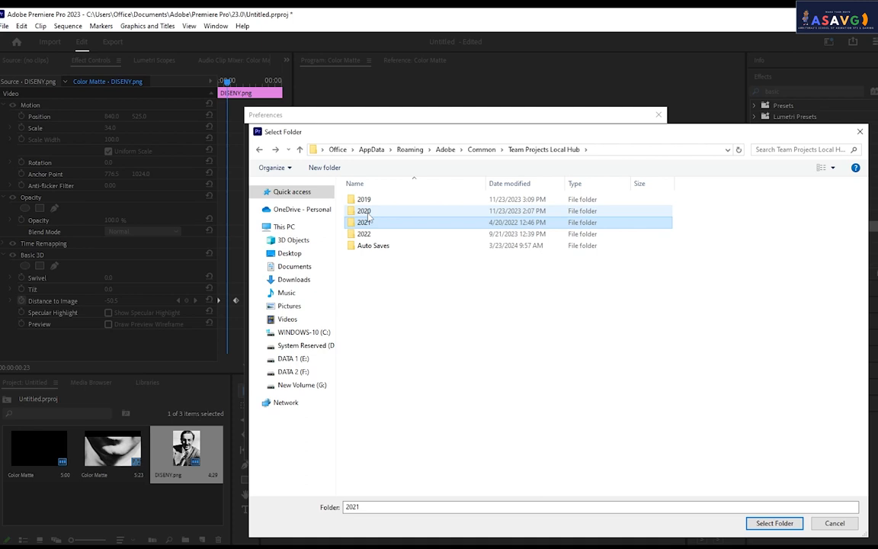
pyautogui.rightClick(371, 222)
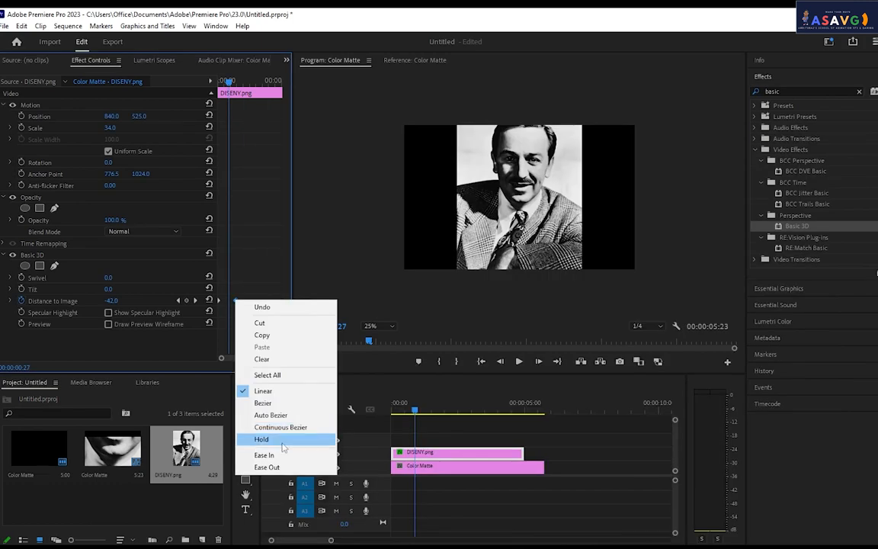
# - Apply Ease In to the portrait's last Distance to Image keyframe and expand that property's graph
pyautogui.click(282, 445)
pyautogui.click(12, 302)
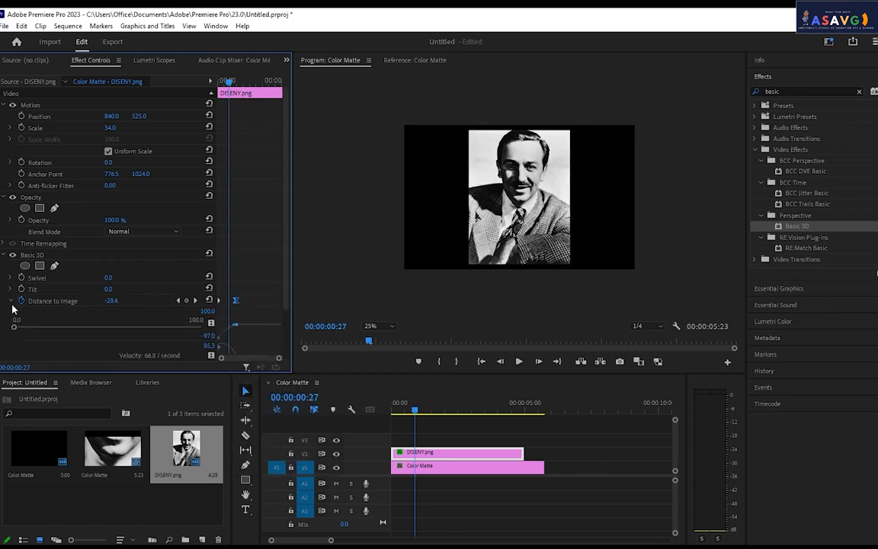
# - Play and scrub through the portrait's combined Swivel and Distance to Image animation
pyautogui.press('space')
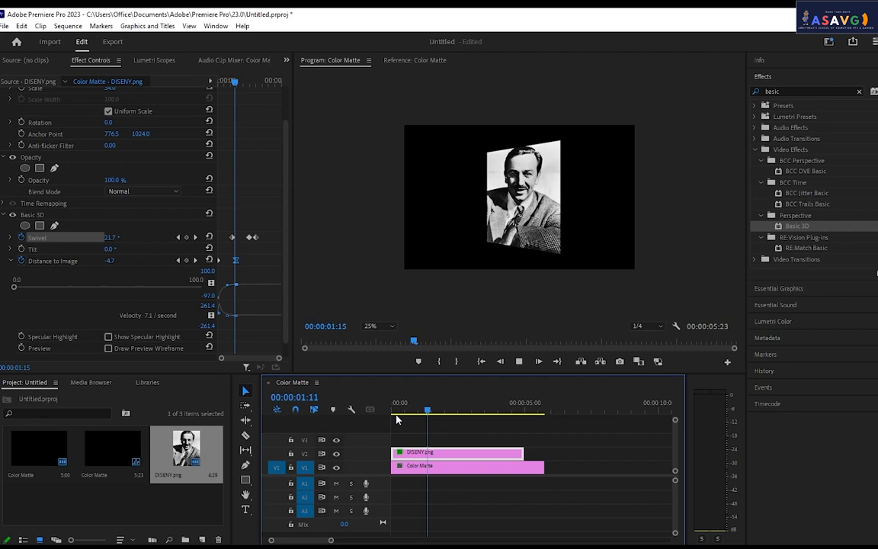
pyautogui.click(240, 84)
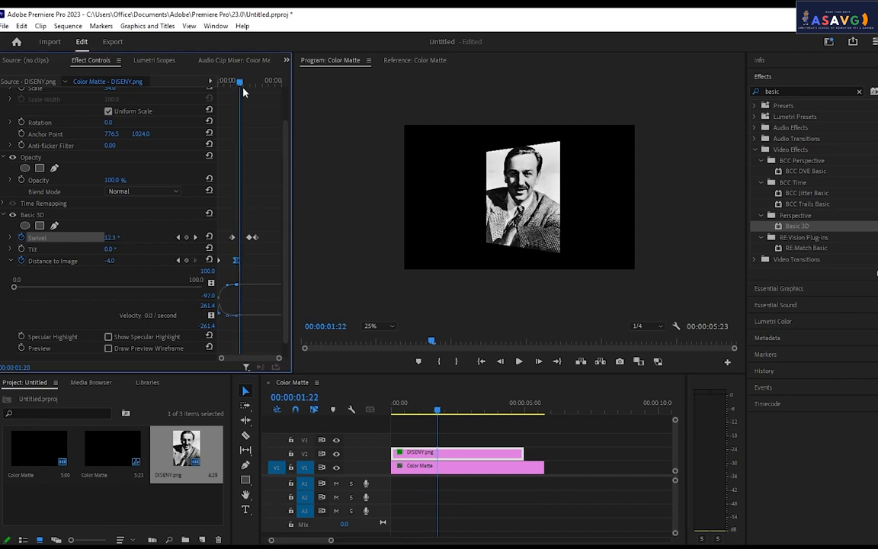
pyautogui.moveTo(243, 90); pyautogui.dragTo(227, 100)
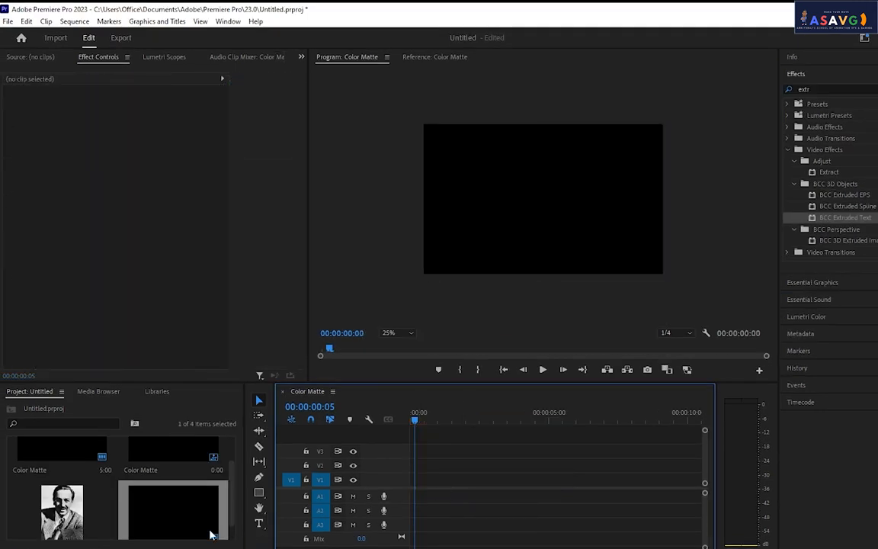
# - Place the selected black color matte on track V2 at the sequence start and apply BCC Extruded Text to it
pyautogui.moveTo(211, 536); pyautogui.dragTo(411, 464)
pyautogui.moveTo(838, 221); pyautogui.dragTo(491, 468)
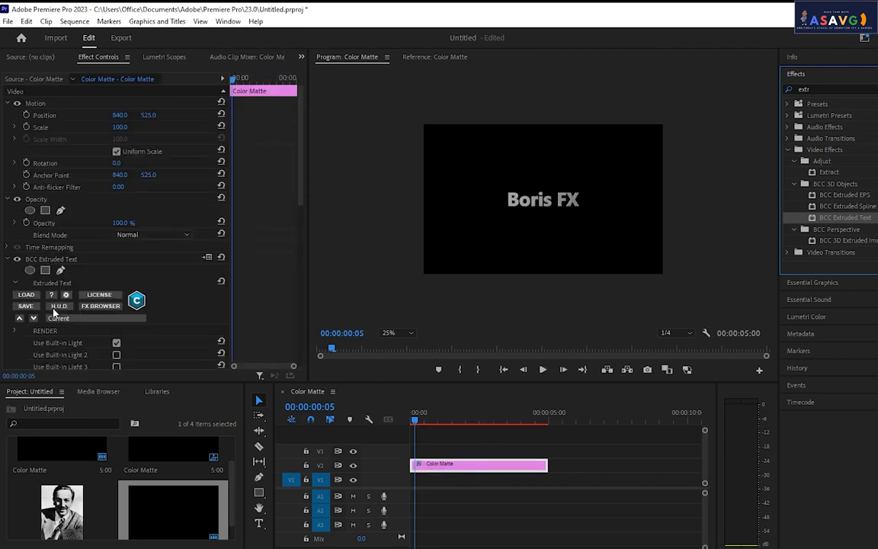
# - Open the extruded text's FX Browser and use the curled orange color preset
pyautogui.scroll(-3, 196, 320)
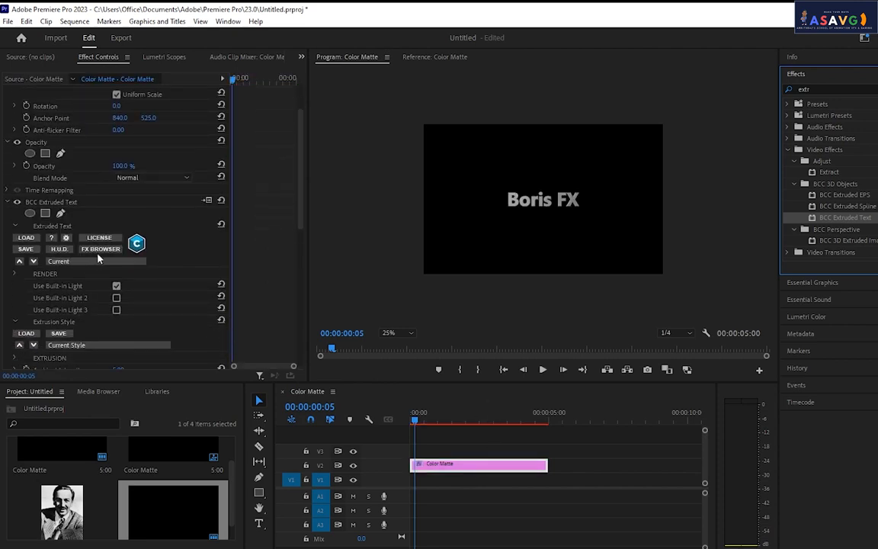
pyautogui.click(100, 248)
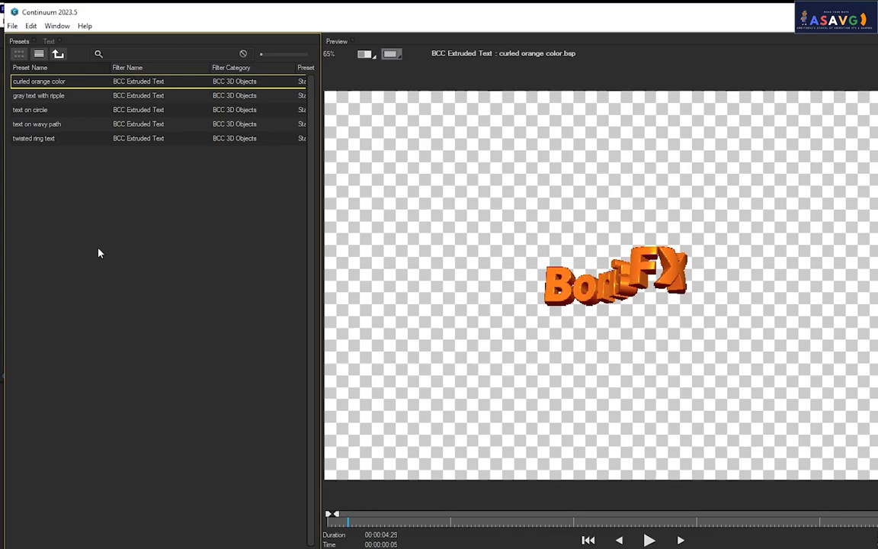
pyautogui.click(57, 26)
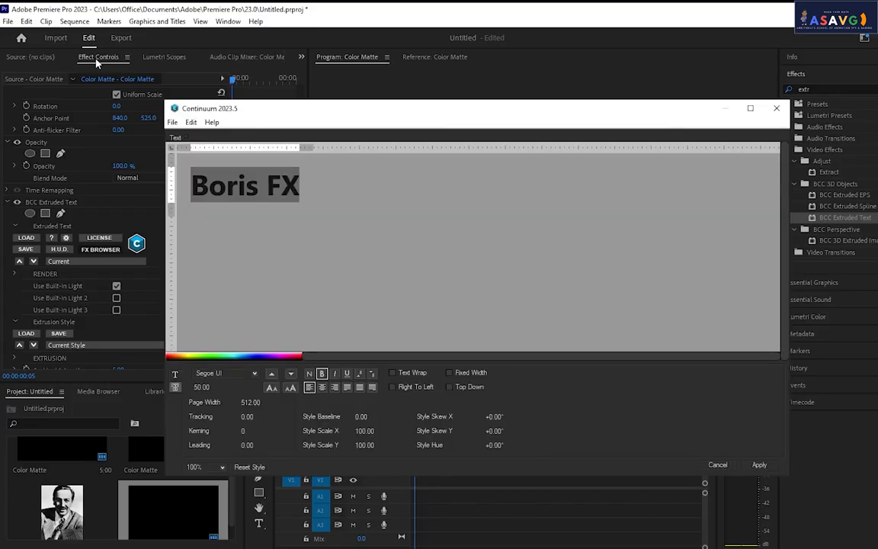
# - Replace the Boris FX wording in the text editor with EDITING
pyautogui.click(259, 185)
pyautogui.moveTo(300, 185); pyautogui.dragTo(138, 192)
pyautogui.write('3')
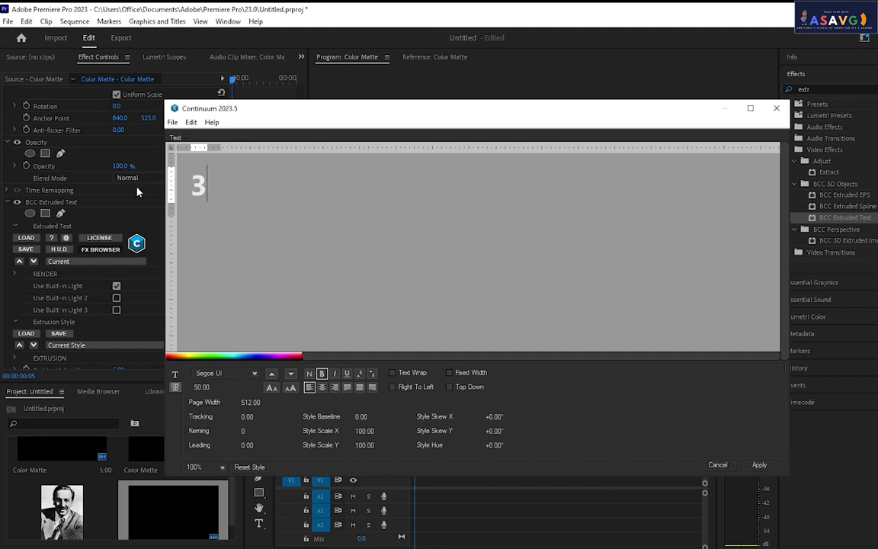
pyautogui.press('BackSpace')
pyautogui.write('EDI')
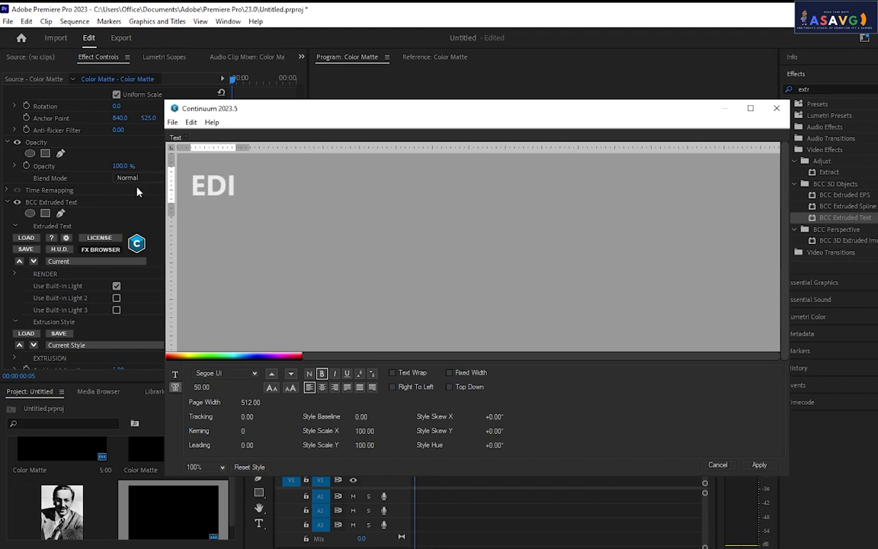
pyautogui.write('TING')
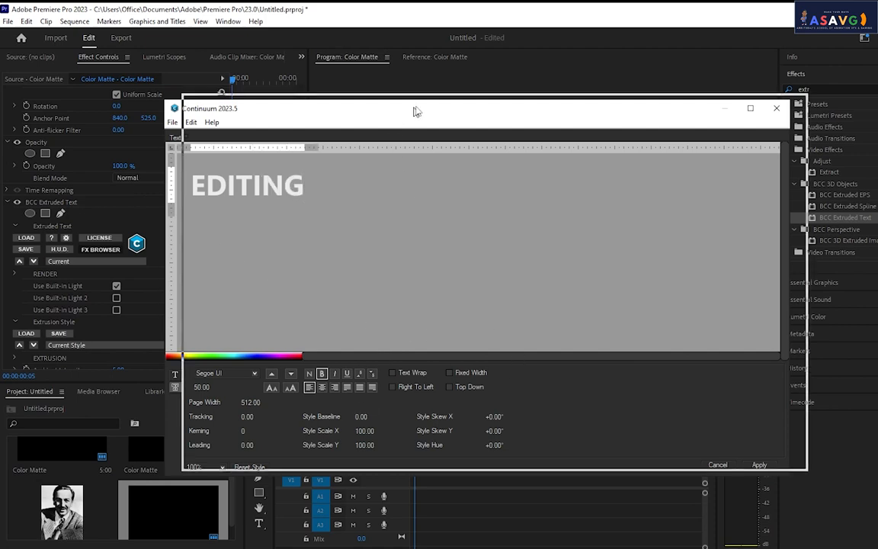
# - Try the Text Wrap option and set the tracking of the EDITING text to 7.19
pyautogui.moveTo(414, 112); pyautogui.dragTo(435, 105)
pyautogui.click(414, 366)
pyautogui.click(417, 370)
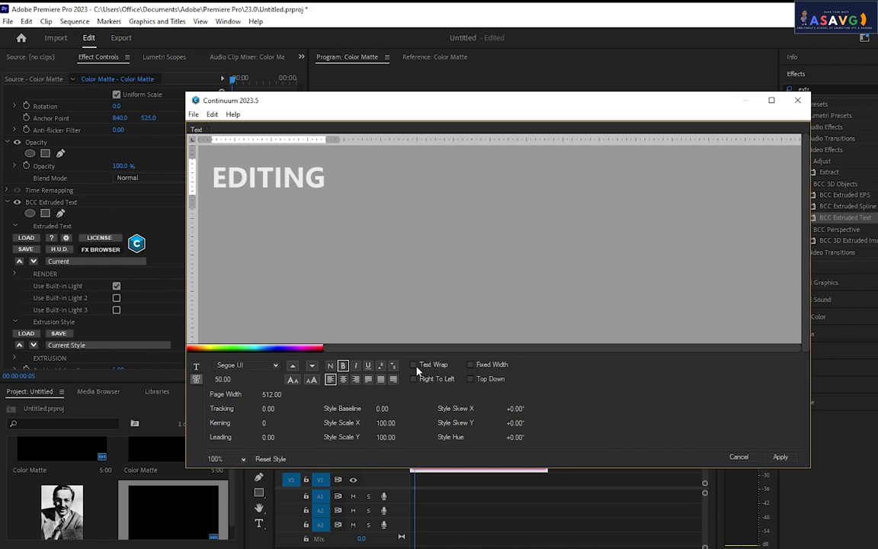
pyautogui.moveTo(326, 178); pyautogui.dragTo(251, 219)
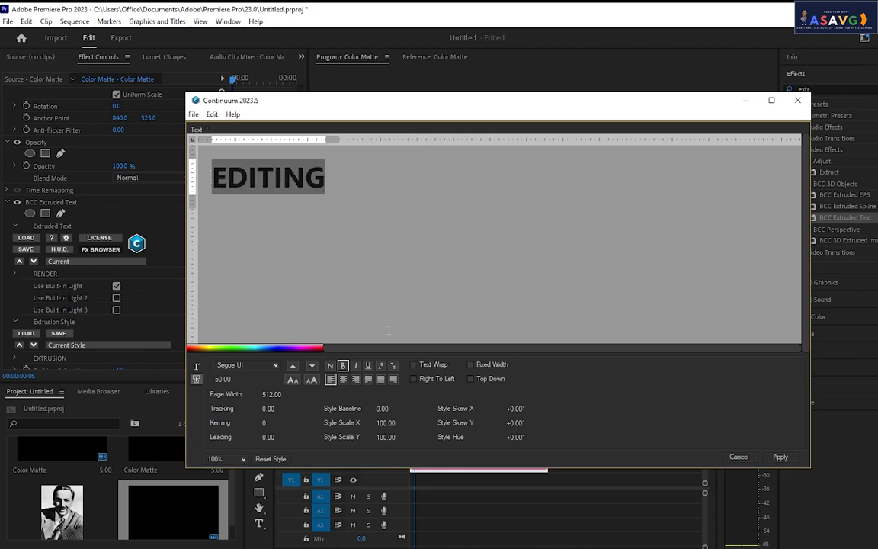
pyautogui.moveTo(250, 415); pyautogui.dragTo(266, 435)
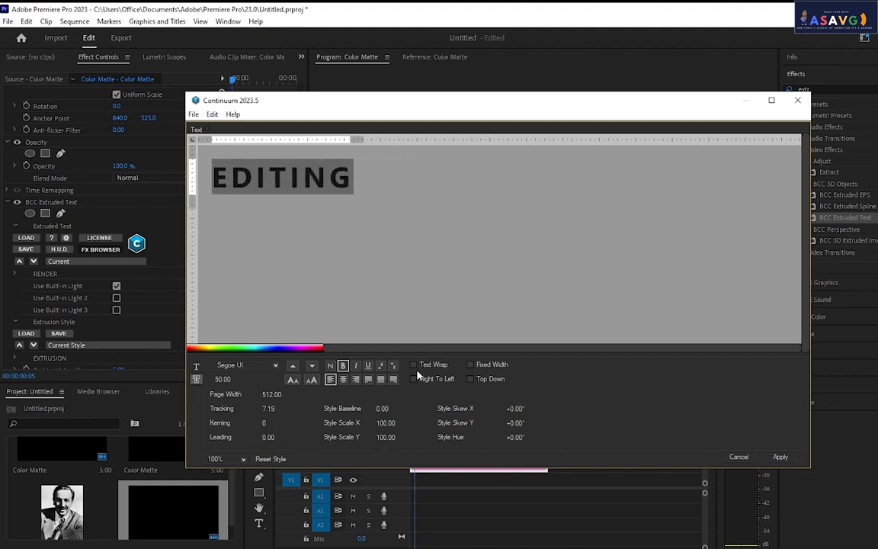
# - Try the Text Wrap and Right To Left options on the EDITING text, leaving both off
pyautogui.click(413, 364)
pyautogui.click(414, 364)
pyautogui.click(416, 381)
pyautogui.click(416, 381)
pyautogui.click(416, 381)
pyautogui.click(416, 381)
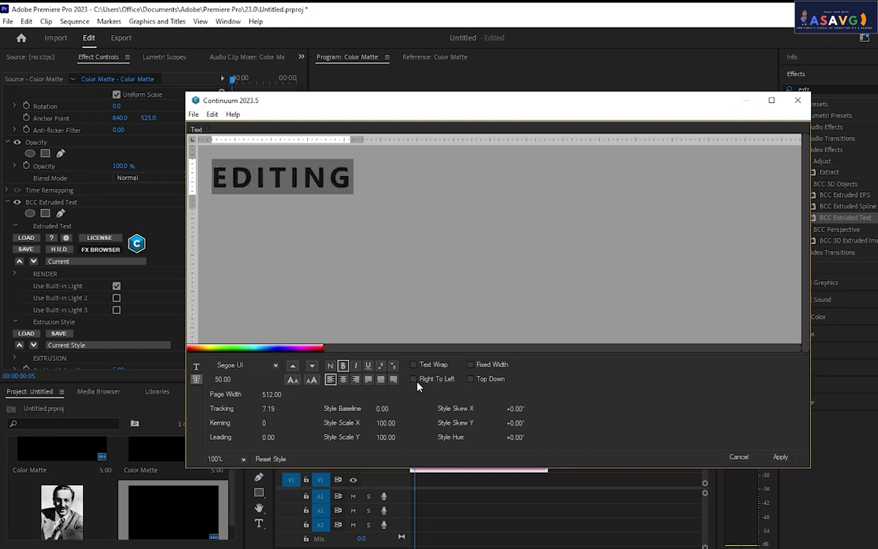
# - Close the text editor and move the playhead to 00:00:00:04 to check the EDITING title
pyautogui.click(797, 100)
pyautogui.click(496, 338)
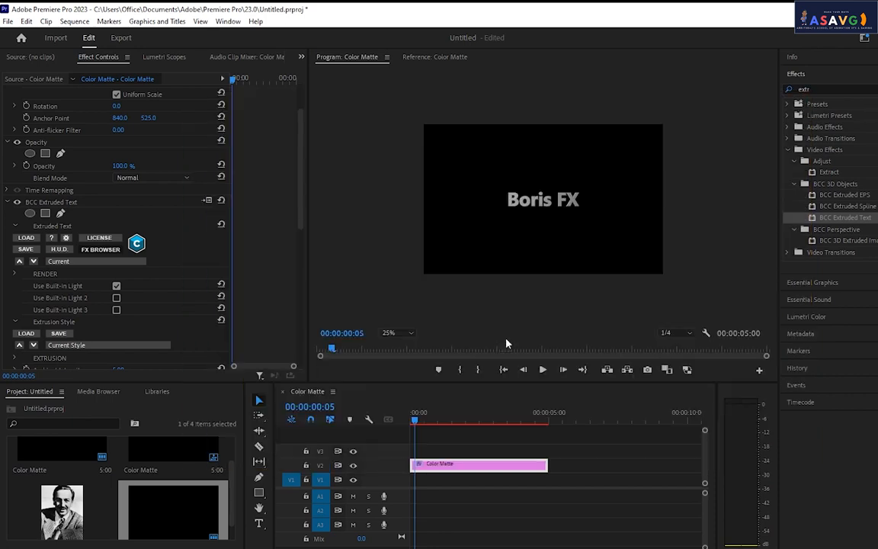
pyautogui.moveTo(424, 424)
pyautogui.mouseDown()
pyautogui.moveTo(452, 422)
pyautogui.moveTo(412, 422)
pyautogui.mouseUp()
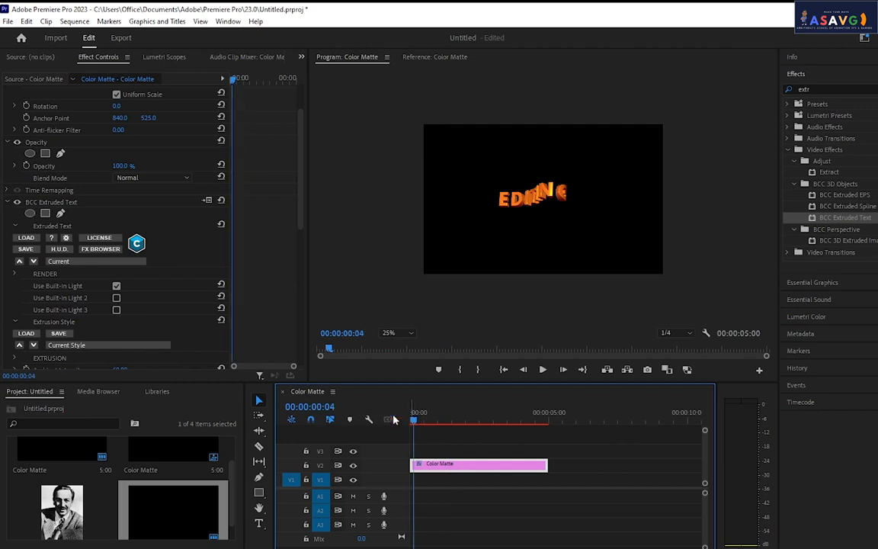
# - Expand the title's Extrusion settings and try a different Extrusion Depth
pyautogui.scroll(-5, 97, 280)
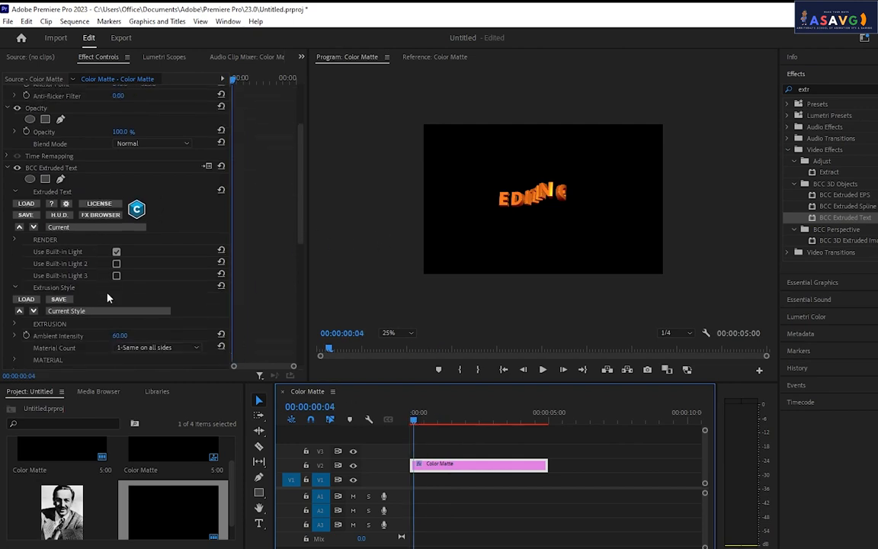
pyautogui.click(14, 267)
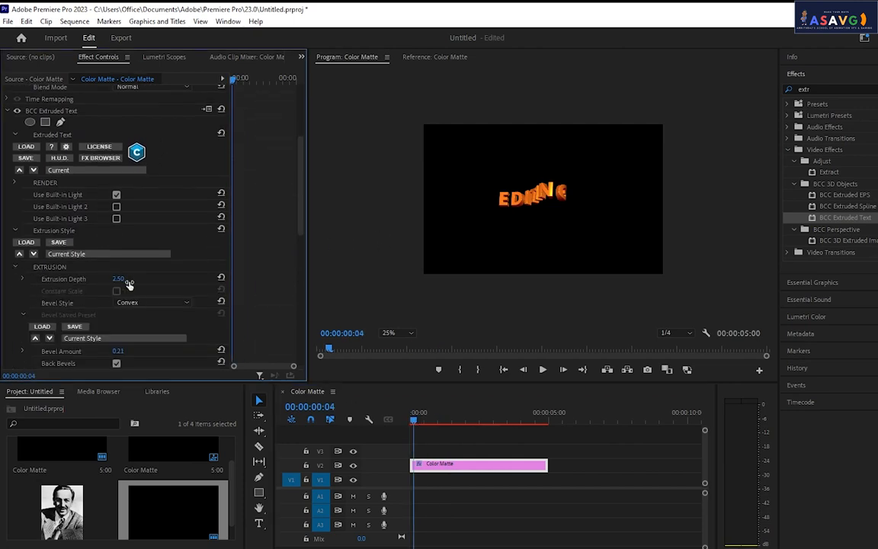
pyautogui.moveTo(129, 283)
pyautogui.mouseDown()
pyautogui.moveTo(120, 281)
pyautogui.moveTo(151, 283)
pyautogui.moveTo(107, 282)
pyautogui.moveTo(122, 281)
pyautogui.mouseUp()
# - Apply the text on circle preset to the EDITING title and return the playhead to the sequence start
pyautogui.click(98, 157)
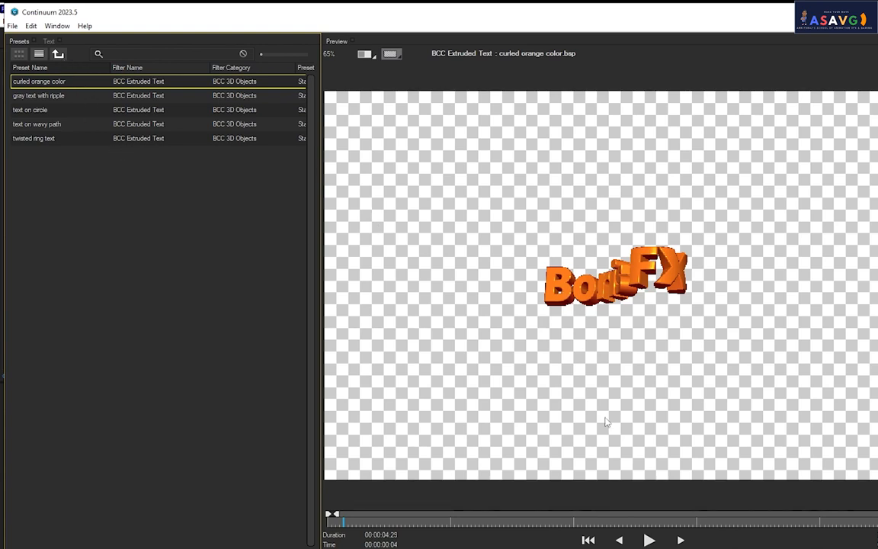
pyautogui.click(140, 111)
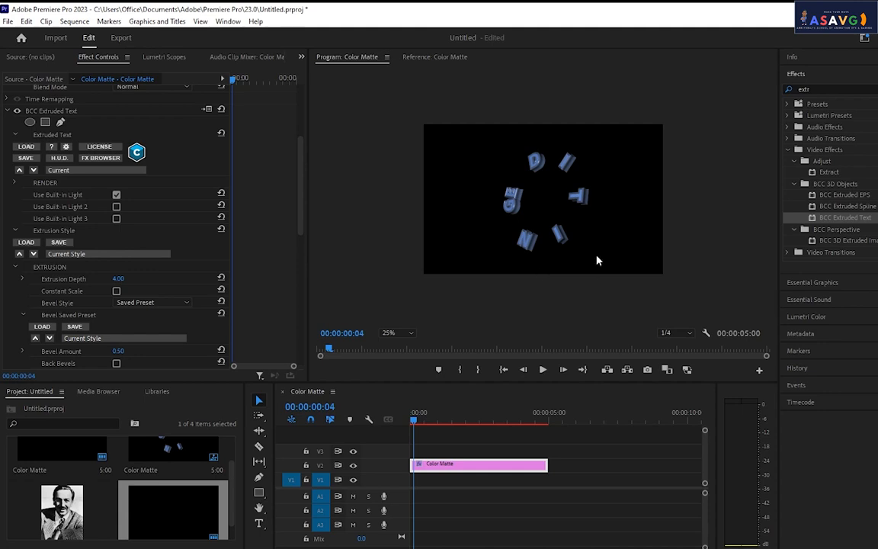
pyautogui.moveTo(415, 415); pyautogui.dragTo(396, 428)
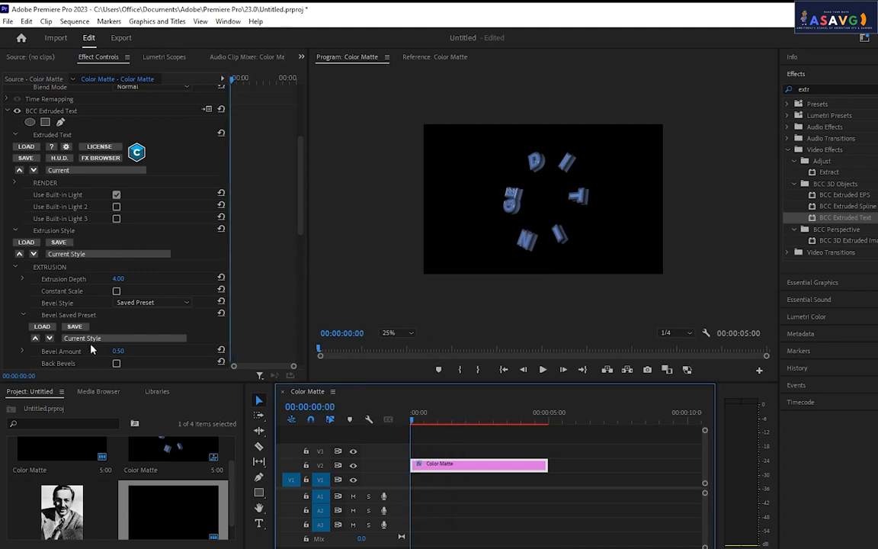
# - Compare the text on wavy path and twisted ring text presets, and apply twisted ring text to the EDITING title
pyautogui.scroll(-3, 84, 267)
pyautogui.scroll(3, 86, 285)
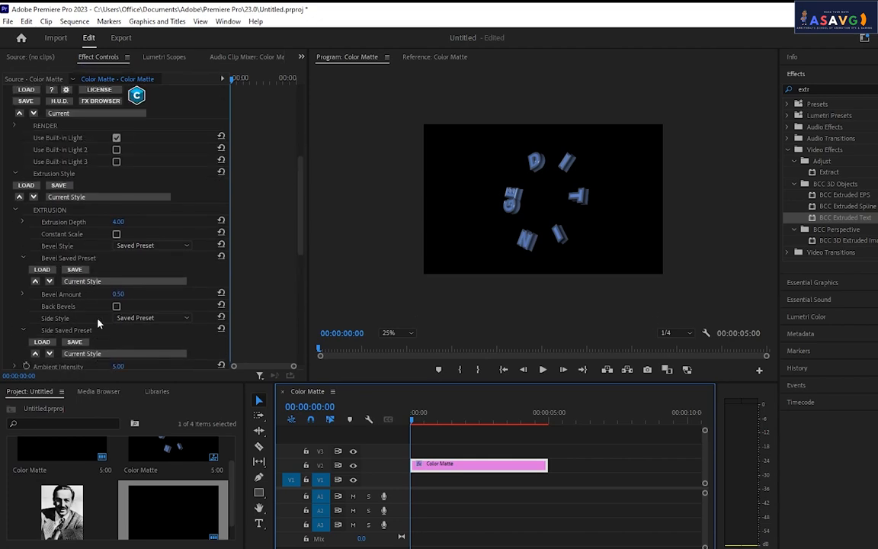
pyautogui.click(111, 158)
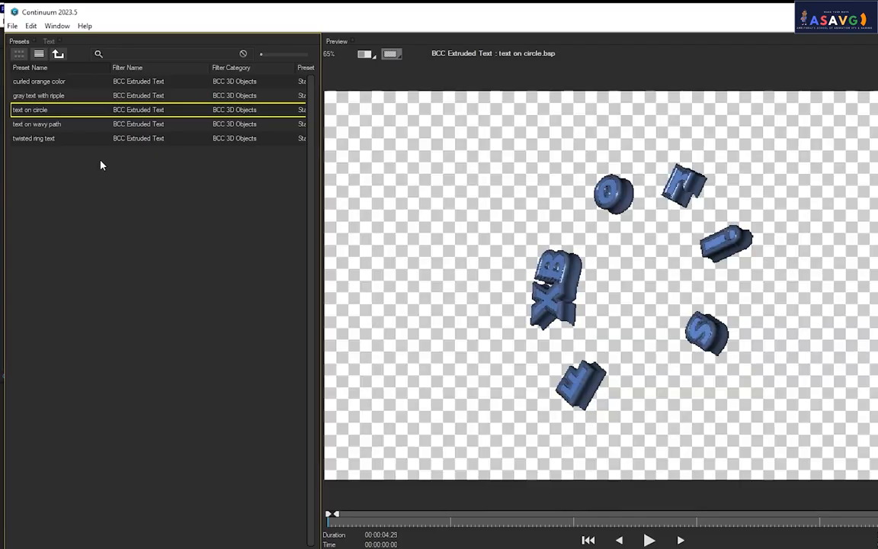
pyautogui.click(152, 124)
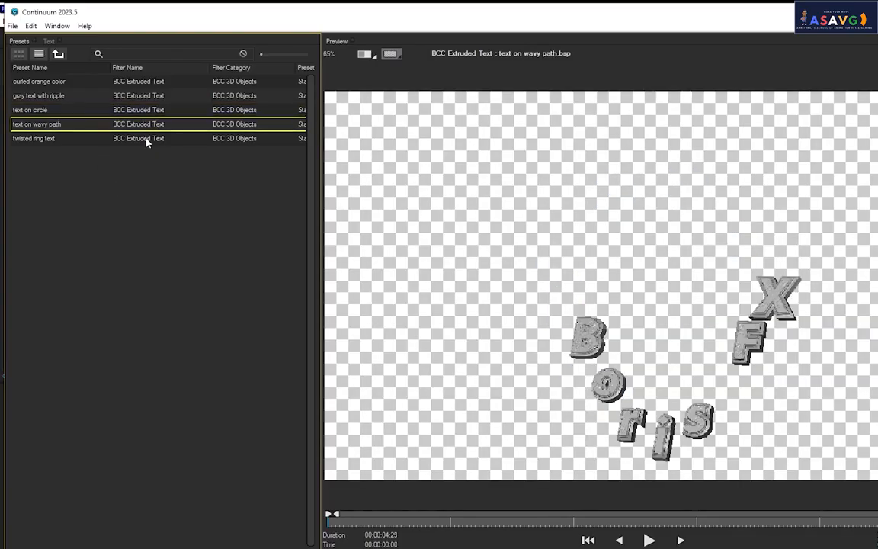
pyautogui.click(137, 111)
pyautogui.click(139, 138)
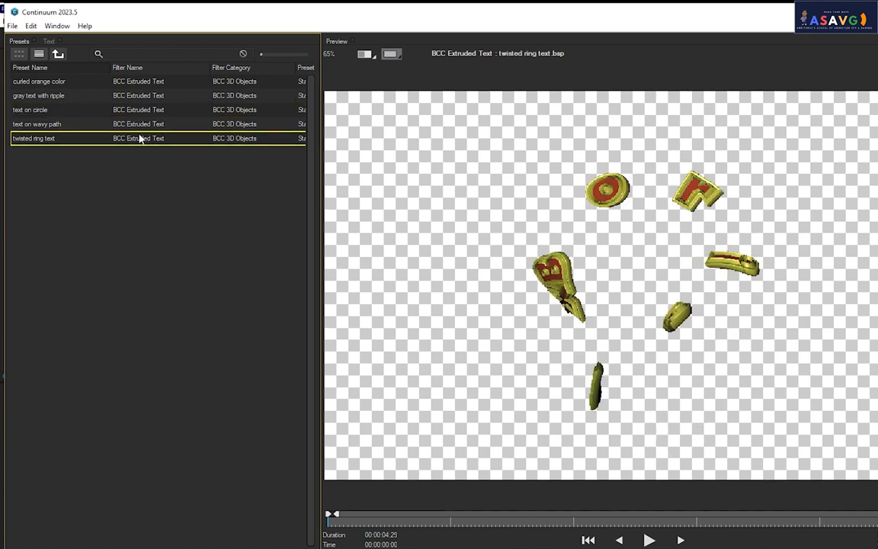
pyautogui.press('Return')
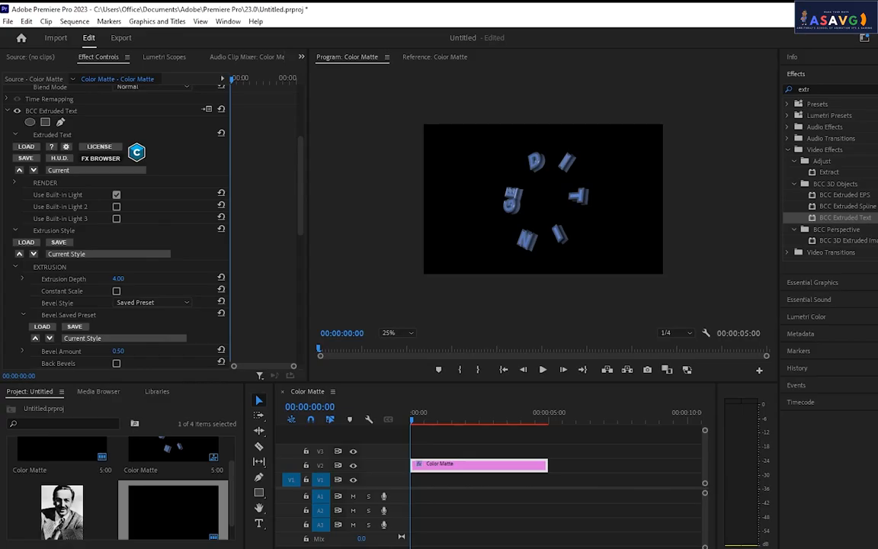
# - Move the playhead to 00:00:01:07 and try the title's Constant Scale option, leaving it off
pyautogui.click(444, 419)
pyautogui.click(116, 291)
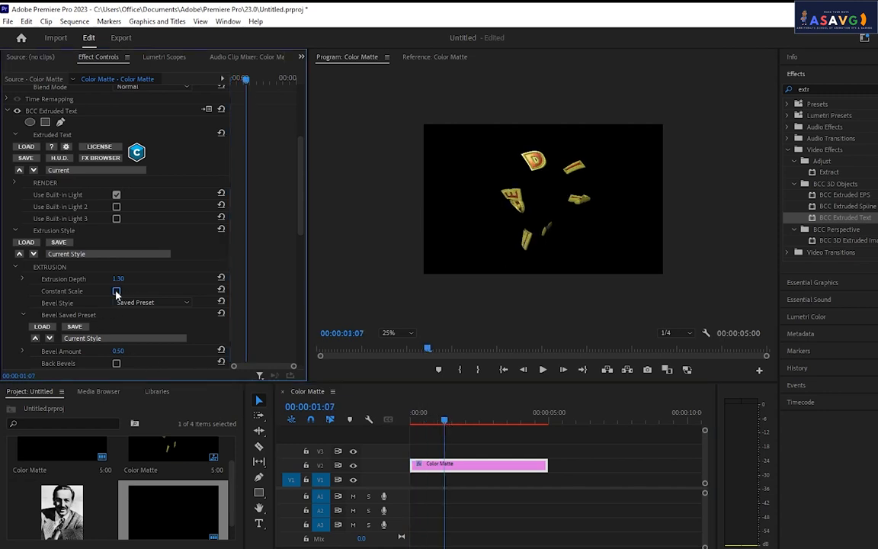
pyautogui.click(116, 291)
# - Expand the title's Path and Transformations settings and set Orientation X to 349°
pyautogui.scroll(-1, 144, 271)
pyautogui.scroll(-2, 143, 271)
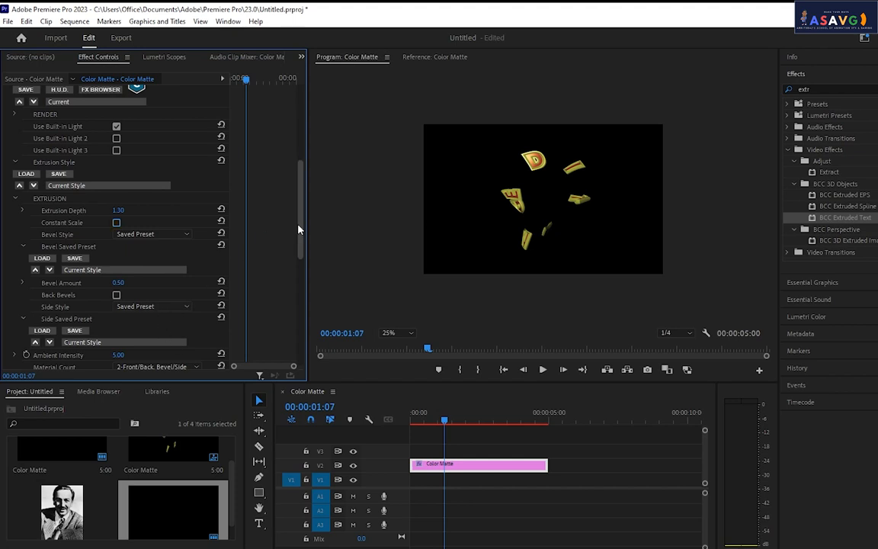
pyautogui.moveTo(299, 230); pyautogui.dragTo(305, 276)
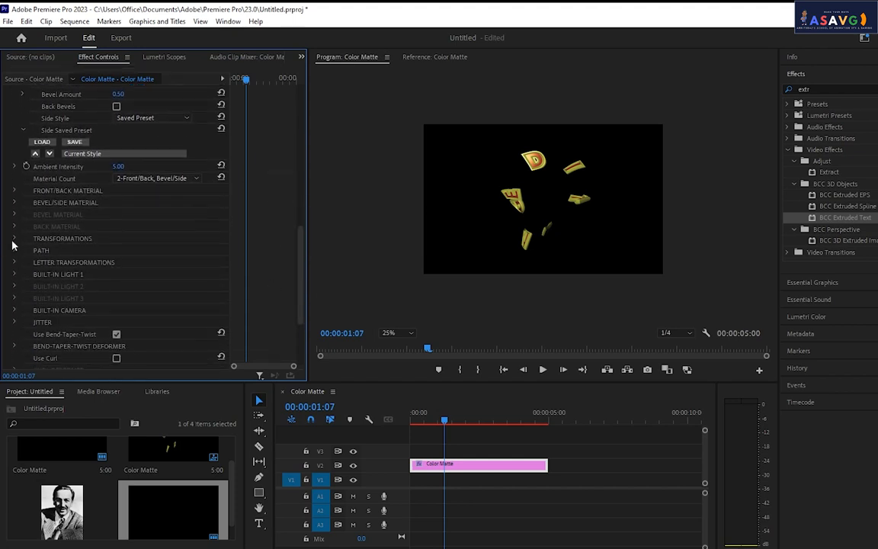
pyautogui.click(16, 250)
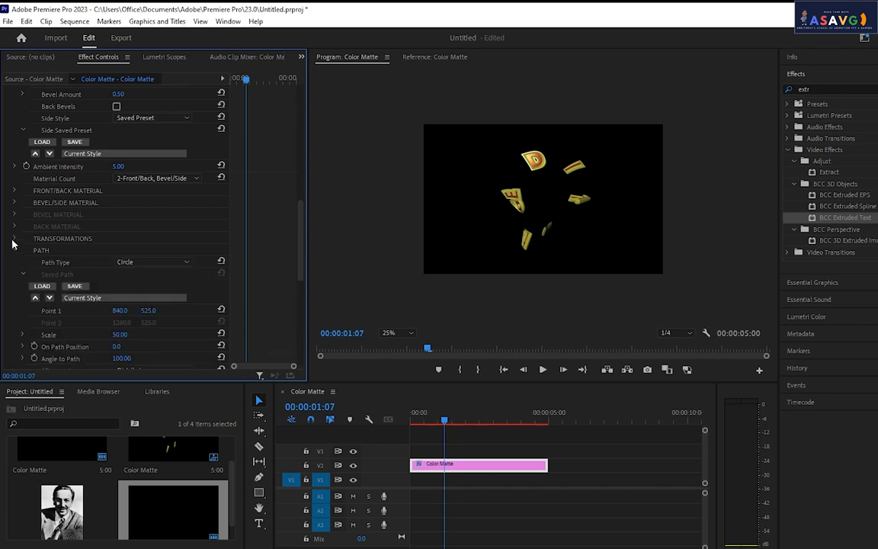
pyautogui.click(15, 239)
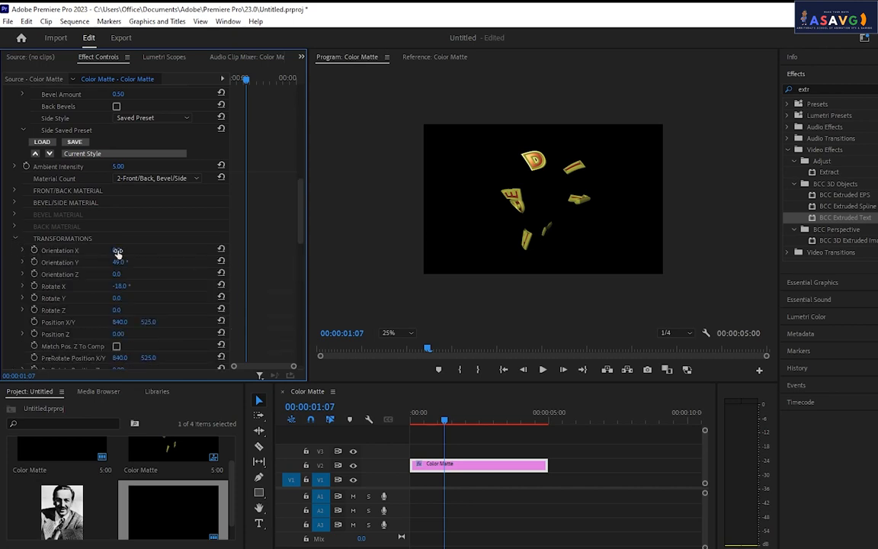
pyautogui.moveTo(227, 259); pyautogui.dragTo(203, 337)
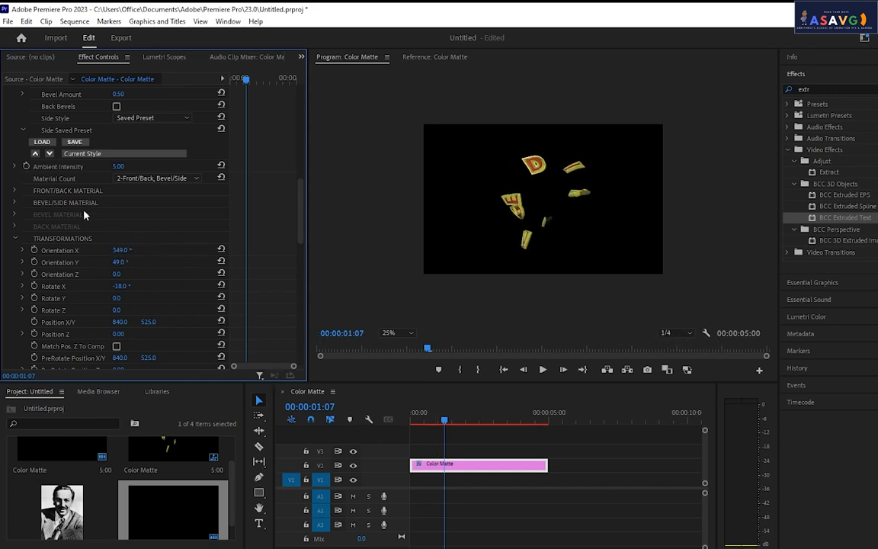
pyautogui.scroll(8, 88, 221)
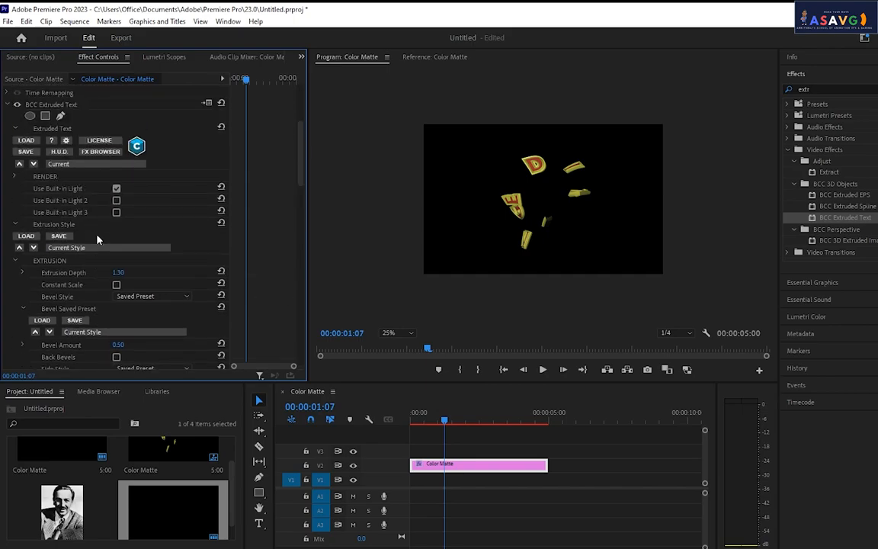
pyautogui.click(101, 152)
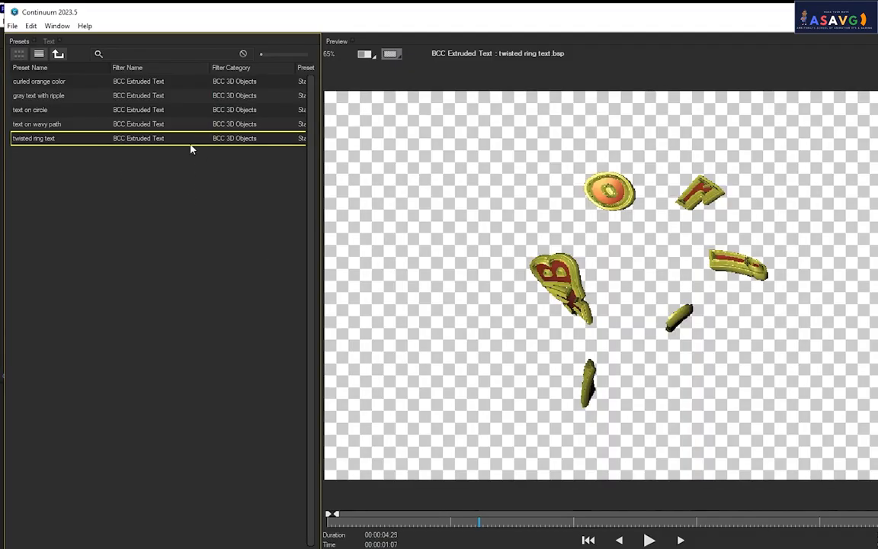
pyautogui.click(57, 26)
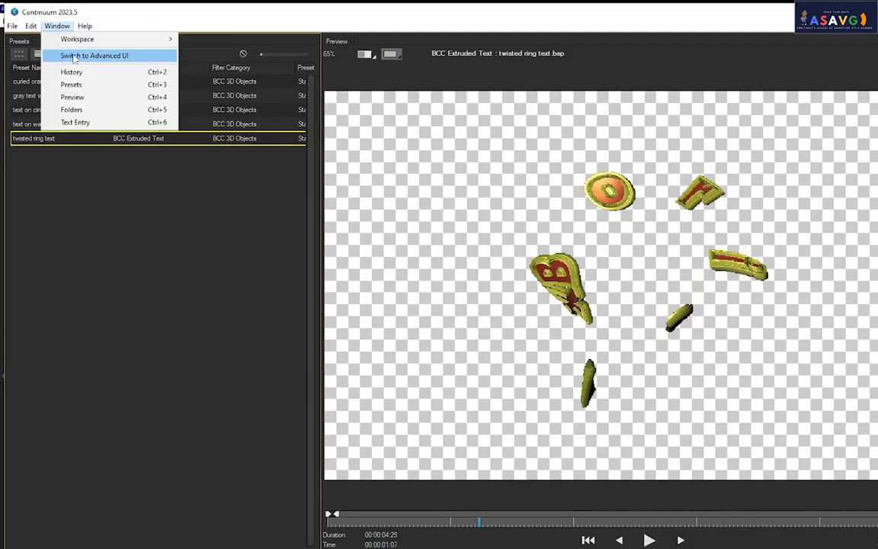
pyautogui.click(69, 55)
pyautogui.click(336, 199)
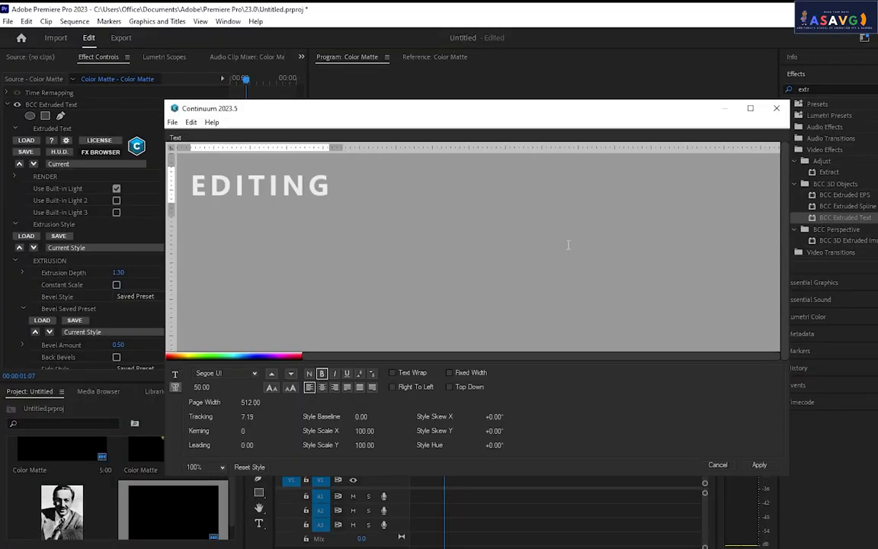
pyautogui.click(776, 109)
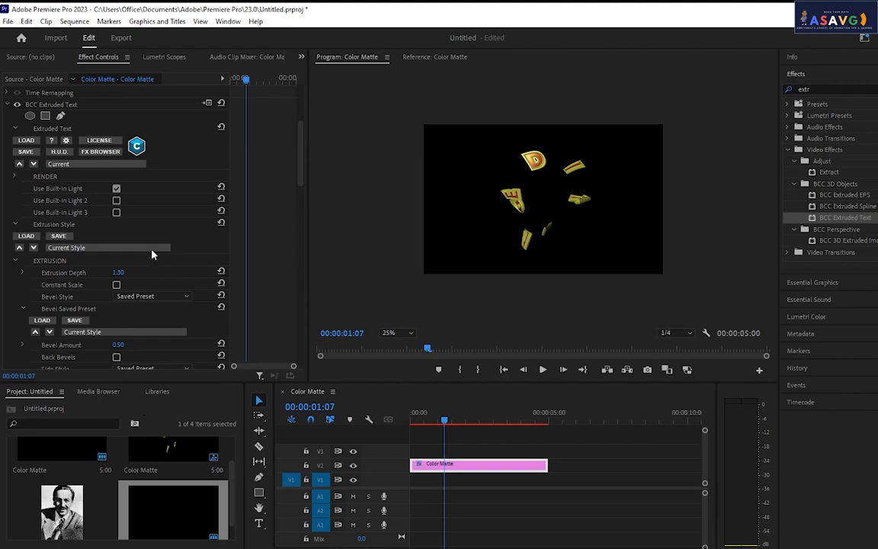
# - Apply the curled orange color preset to the EDITING title and move the playhead to 00:00:00:18
pyautogui.scroll(1, 136, 223)
pyautogui.click(100, 175)
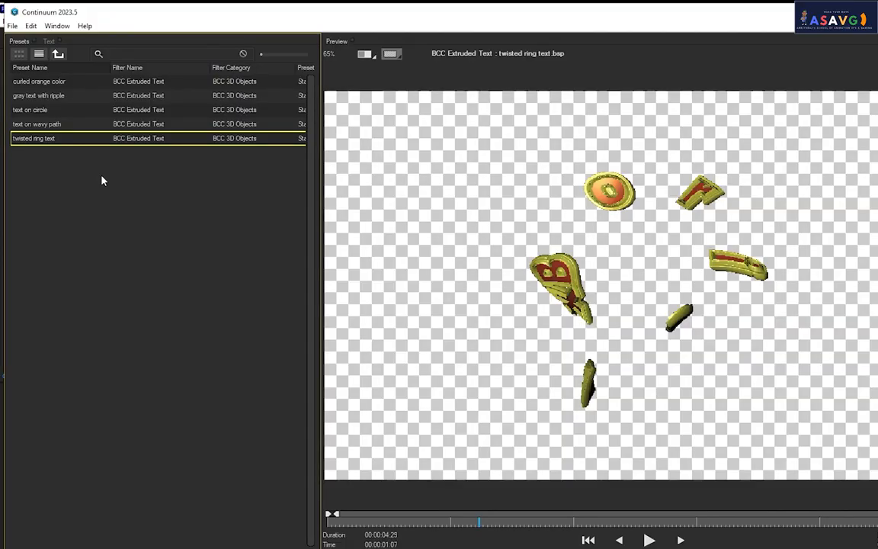
pyautogui.click(136, 84)
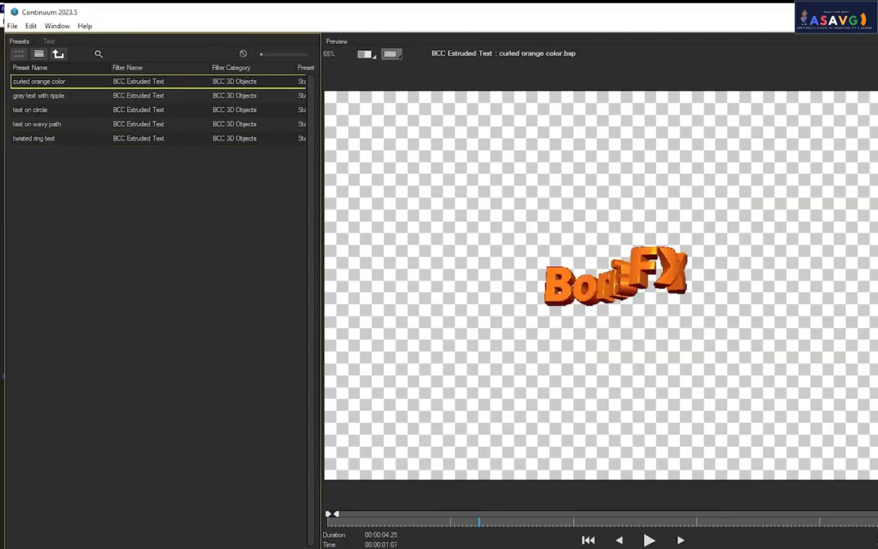
pyautogui.press('Return')
pyautogui.moveTo(446, 421); pyautogui.dragTo(427, 424)
# - Try Straight and other Bevel Style options on the title, ending on Convex with the playhead at 00:00:00:16
pyautogui.scroll(-5, 210, 306)
pyautogui.scroll(-1, 214, 312)
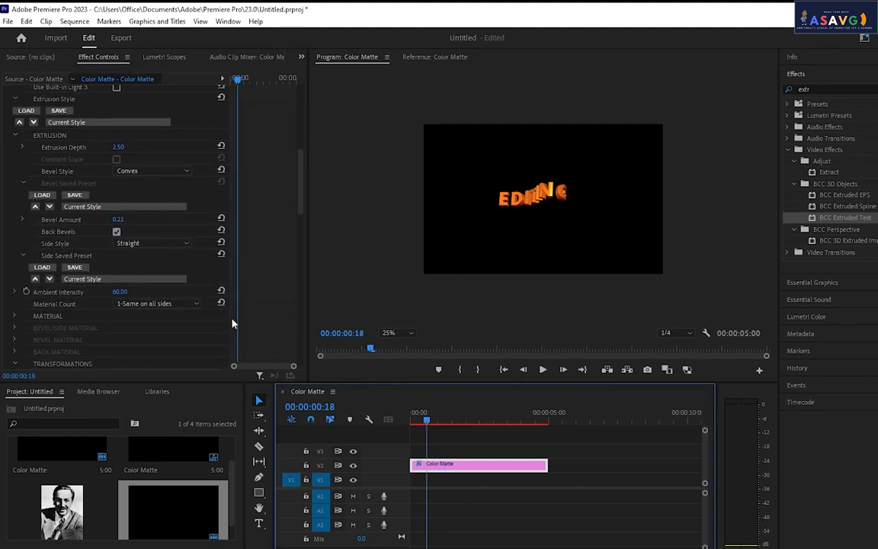
pyautogui.click(152, 171)
pyautogui.click(141, 159)
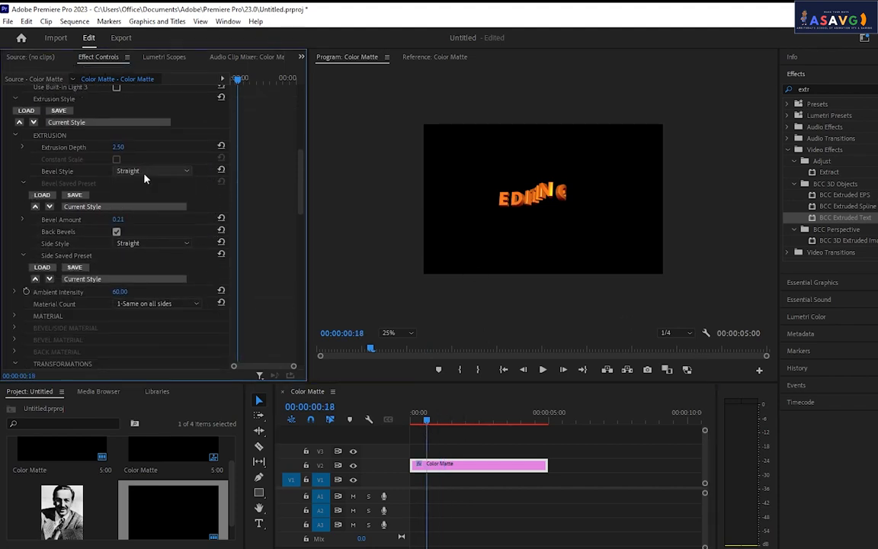
pyautogui.click(150, 174)
pyautogui.click(151, 218)
pyautogui.click(145, 173)
pyautogui.click(143, 195)
pyautogui.press('Left')
pyautogui.press('Left')
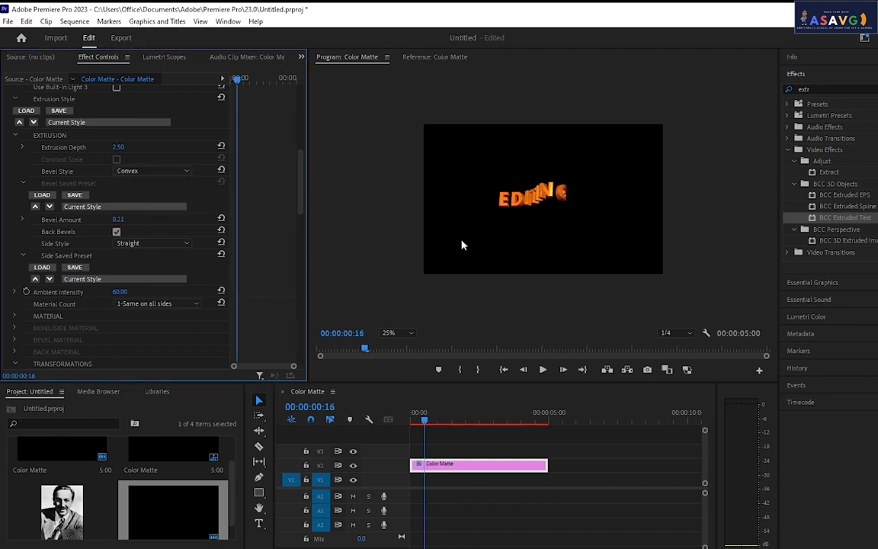
# - Expand Letter Transformations, set the title's Tracking to -7.00 and return the playhead to the sequence start
pyautogui.scroll(-6, 67, 307)
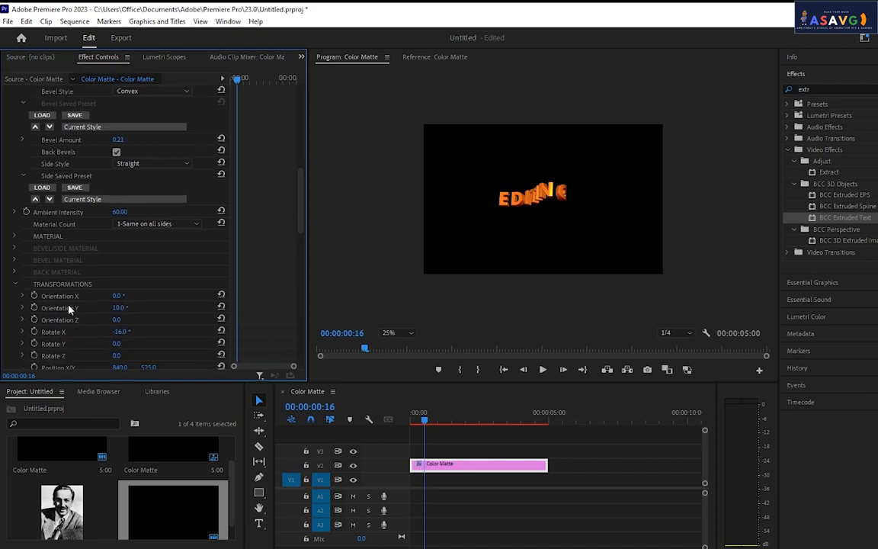
pyautogui.scroll(-6, 68, 310)
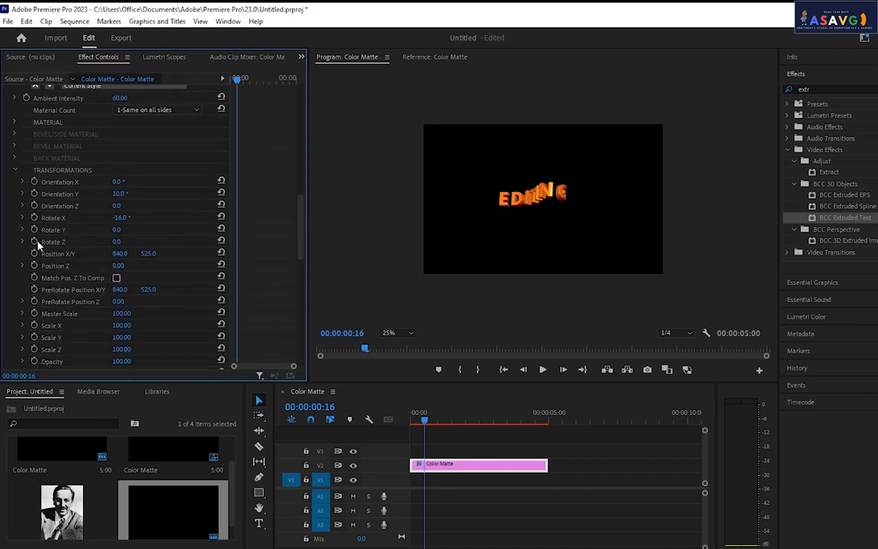
pyautogui.scroll(-7, 35, 230)
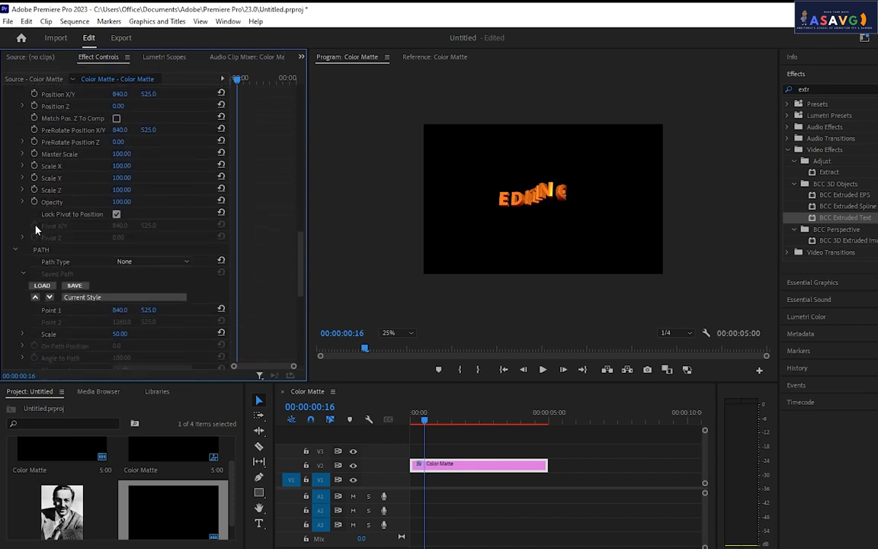
pyautogui.scroll(-4, 38, 244)
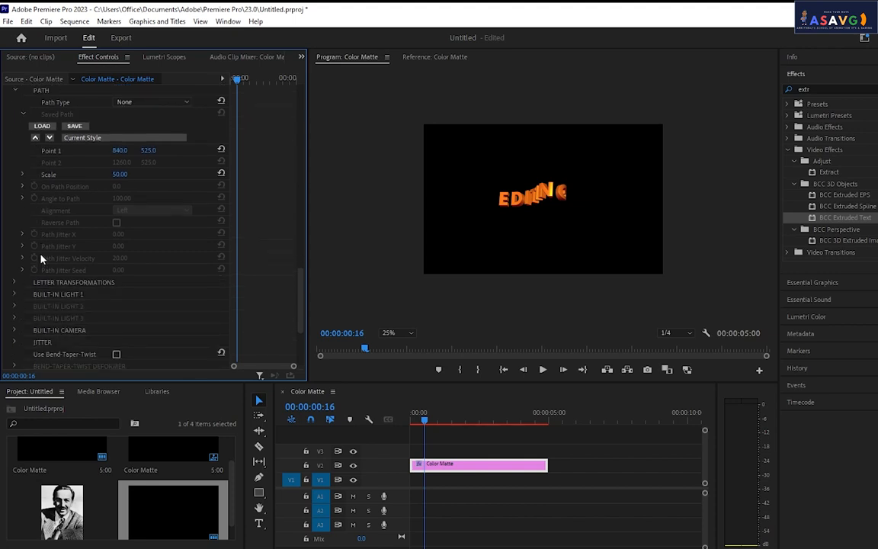
pyautogui.click(14, 285)
pyautogui.scroll(-1, 107, 263)
pyautogui.moveTo(119, 282); pyautogui.dragTo(215, 334)
pyautogui.moveTo(424, 420); pyautogui.dragTo(396, 420)
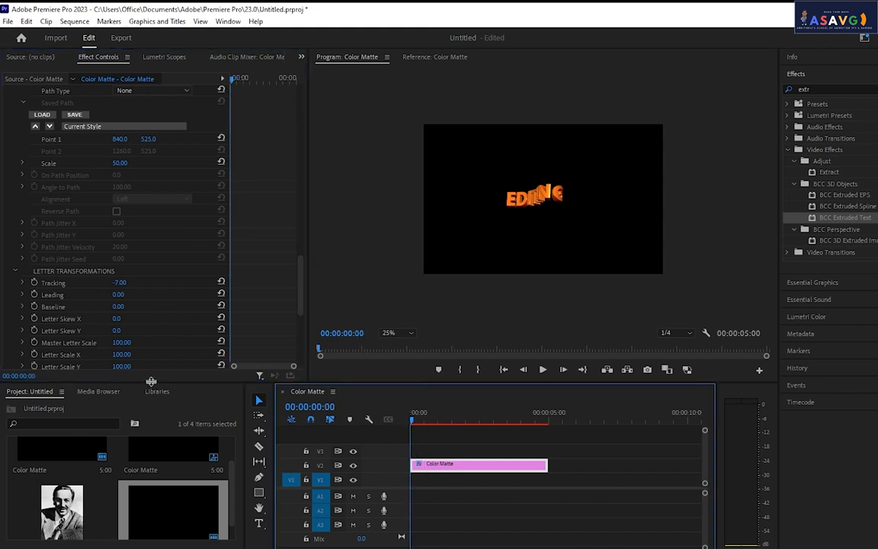
# - Try a first Tracking keyframe near the start of the clip and move the playhead to 00:00:03:29
pyautogui.click(53, 283)
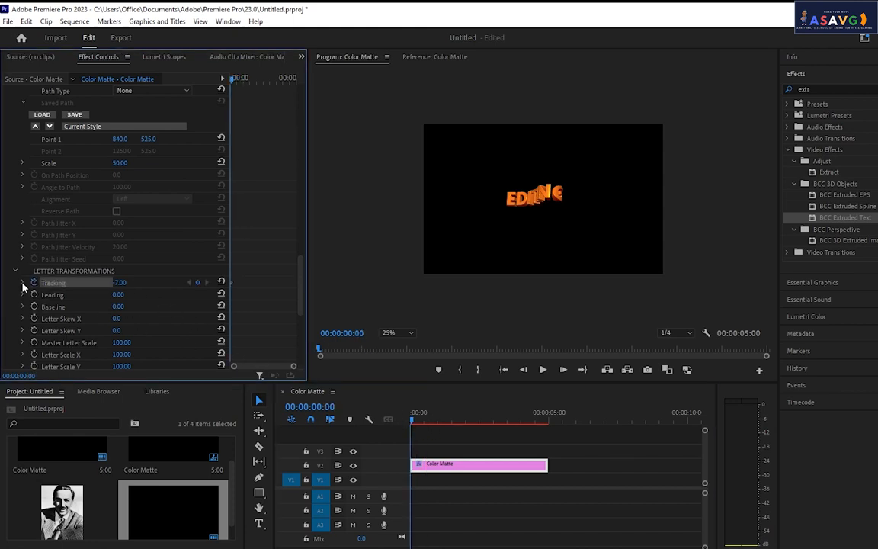
pyautogui.click(23, 283)
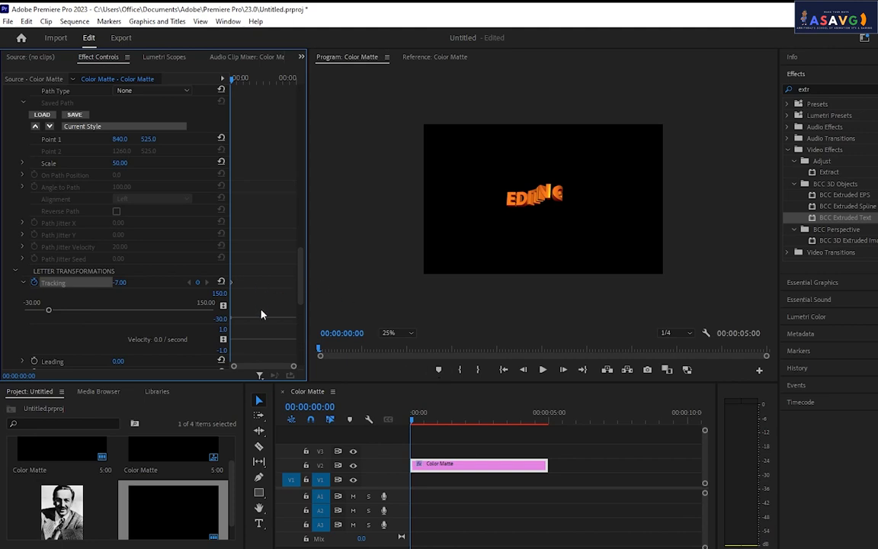
pyautogui.moveTo(231, 282); pyautogui.dragTo(239, 283)
pyautogui.moveTo(240, 78); pyautogui.dragTo(284, 94)
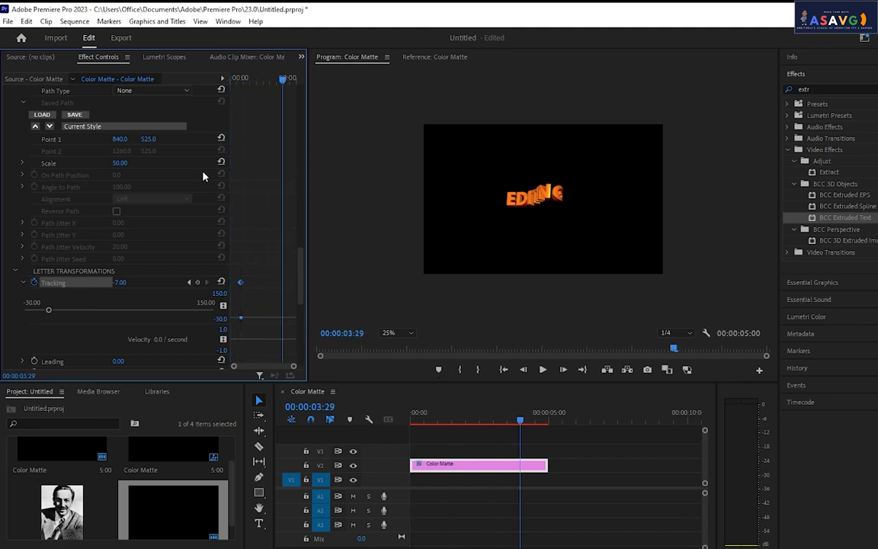
# - Turn off the Tracking animation and delete its existing keyframe
pyautogui.rightClick(87, 278)
pyautogui.click(85, 280)
pyautogui.click(42, 285)
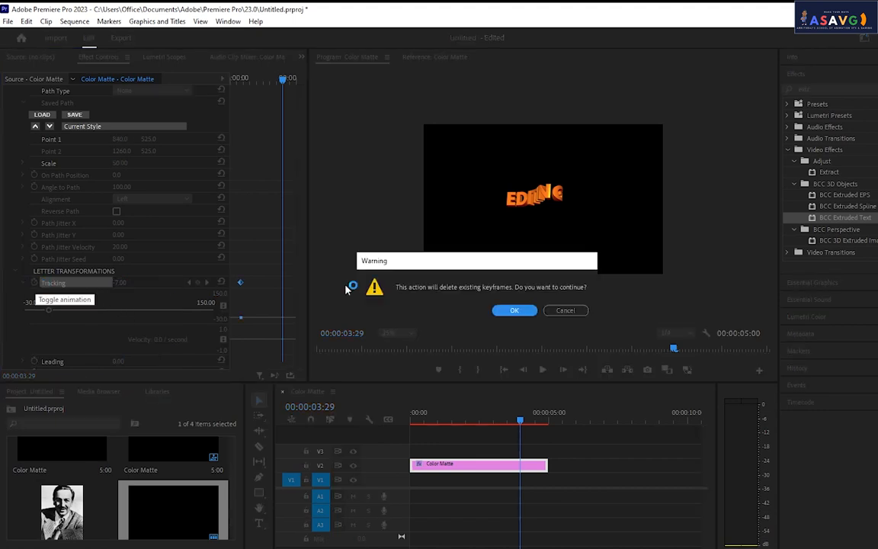
pyautogui.click(509, 308)
# - Keyframe Tracking at -7.00 at 00:00:03:29 and at a much wider value earlier in the clip, and play the animation
pyautogui.click(39, 283)
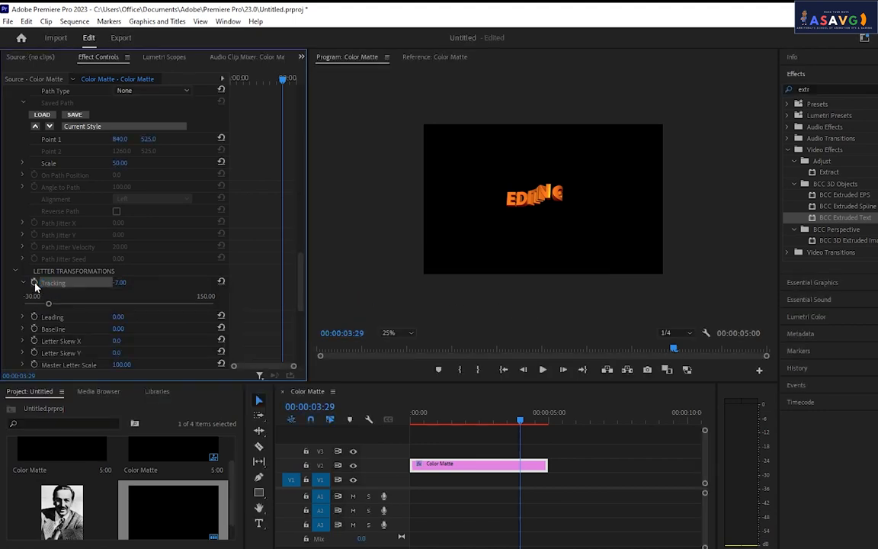
pyautogui.click(35, 283)
pyautogui.moveTo(283, 78); pyautogui.dragTo(249, 78)
pyautogui.moveTo(115, 284); pyautogui.dragTo(141, 292)
pyautogui.press('space')
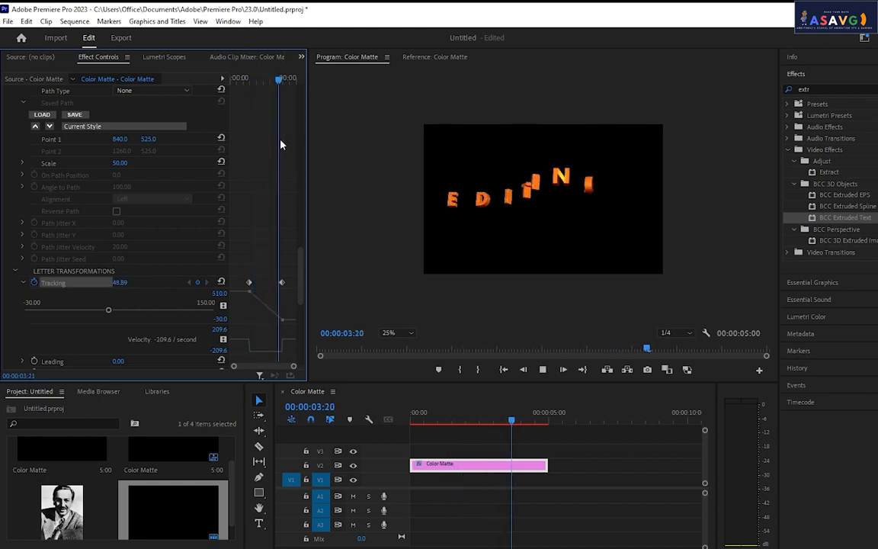
# - Move the final Tracking keyframe to 00:00:04:03, apply Ease In and lengthen its curve handle
pyautogui.moveTo(233, 79); pyautogui.dragTo(285, 79)
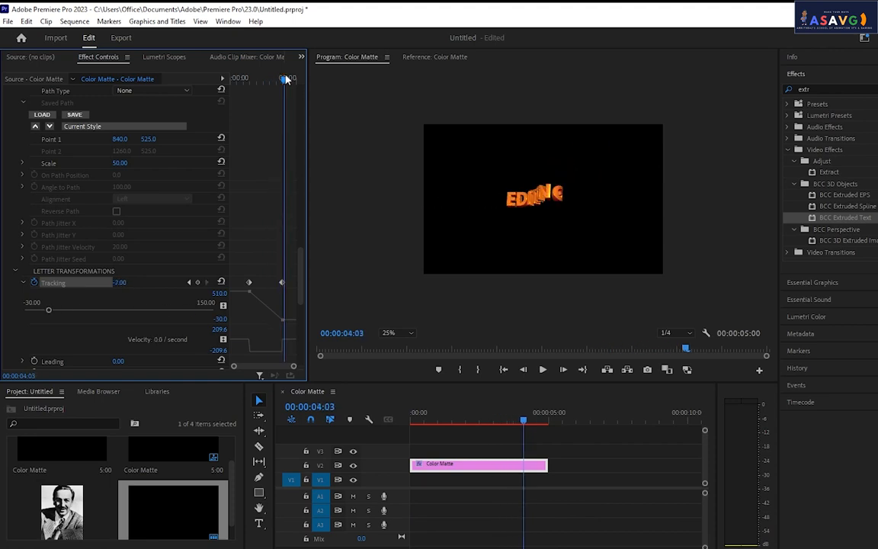
pyautogui.rightClick(283, 282)
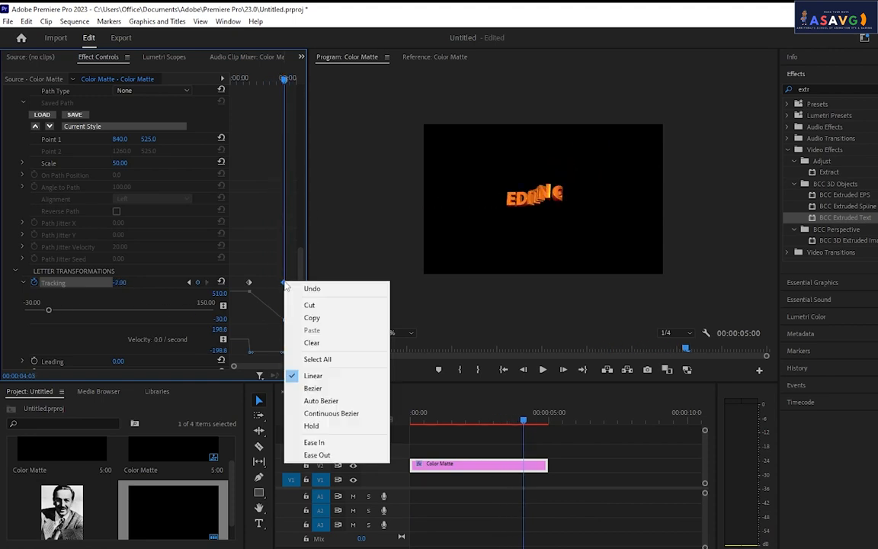
pyautogui.click(335, 441)
pyautogui.moveTo(281, 320); pyautogui.dragTo(265, 320)
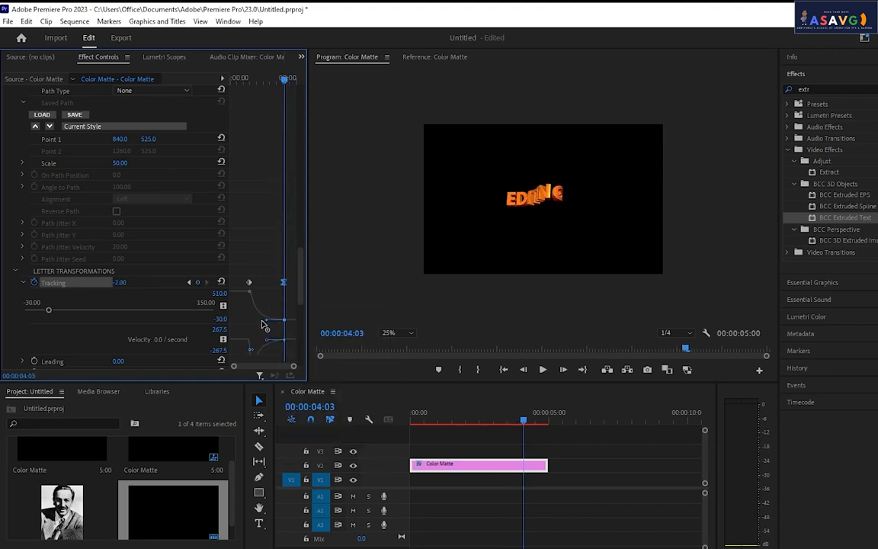
# - Play back the letter tracking animation and scrub to 00:00:02:19 to review the spread of the title letters
pyautogui.click(254, 79)
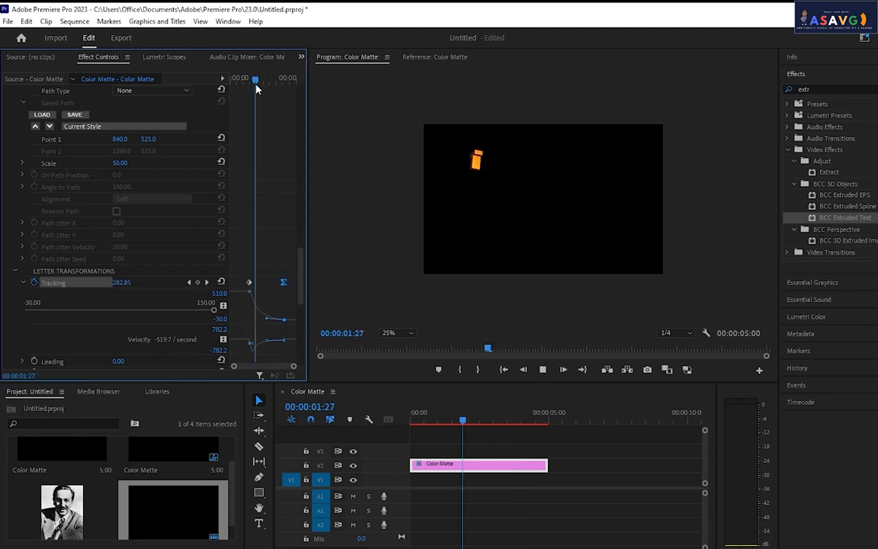
pyautogui.press('space')
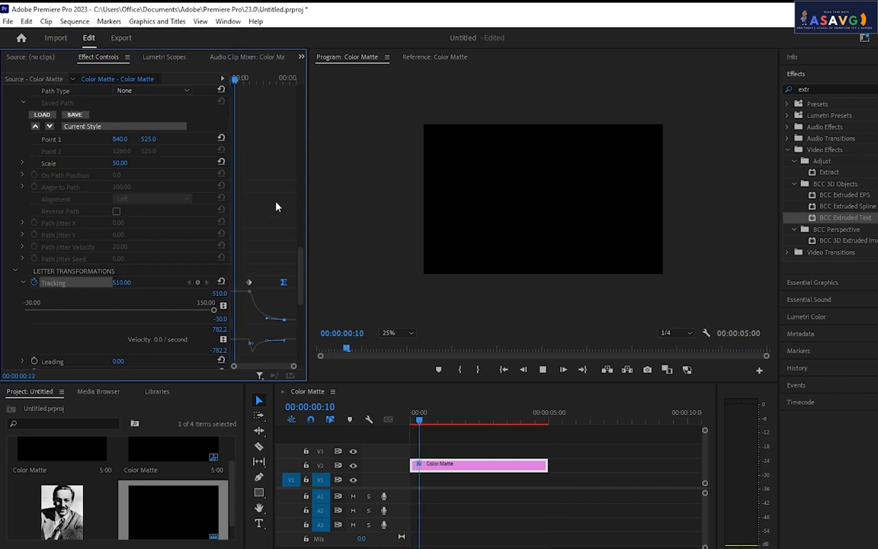
pyautogui.press('space')
pyautogui.scroll(-4, 251, 294)
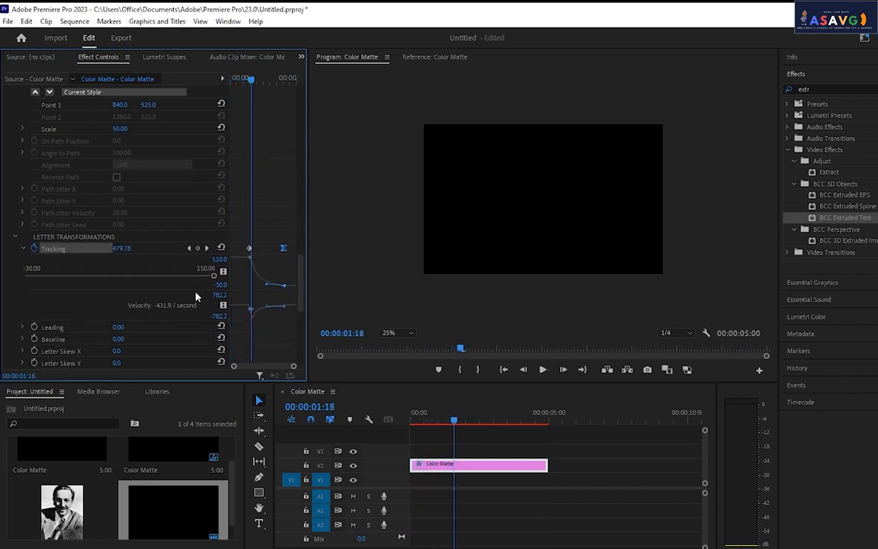
pyautogui.click(431, 429)
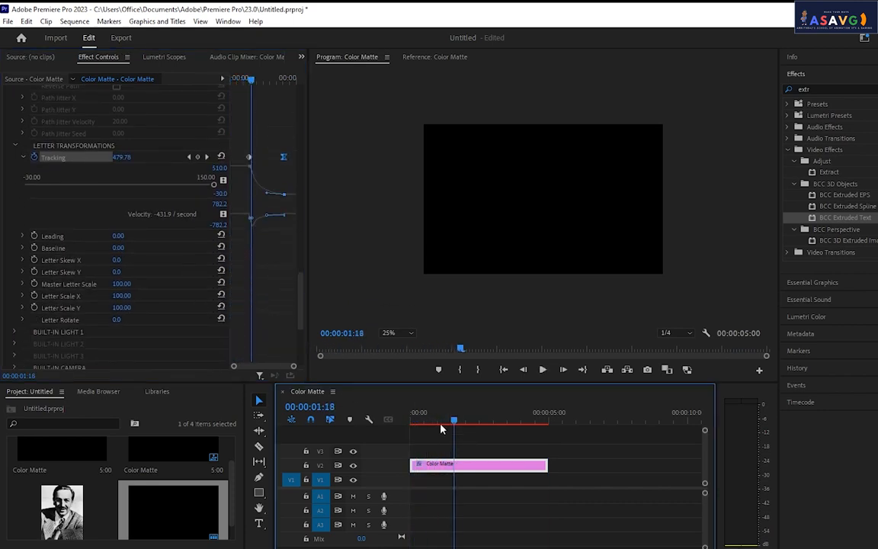
pyautogui.moveTo(452, 421); pyautogui.dragTo(486, 423)
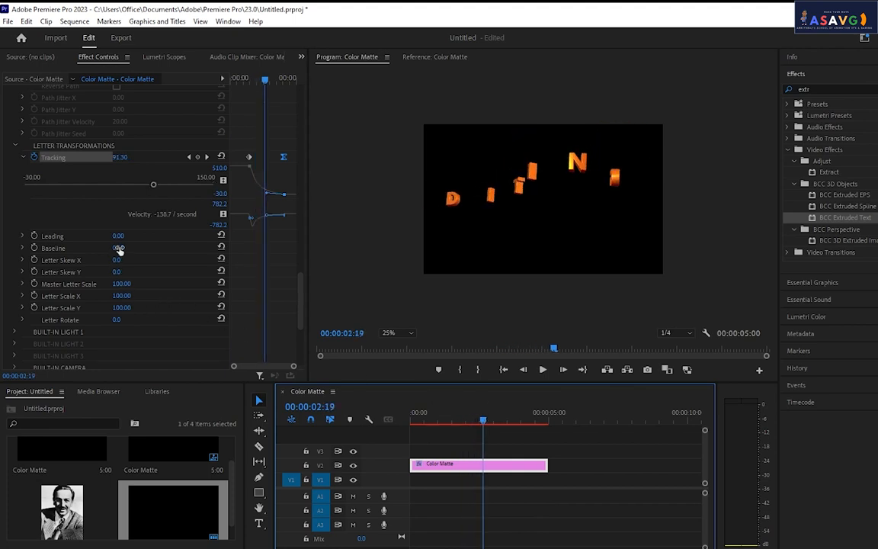
# - Try the Shatter deformer on the extruded text, switching it off and on and scrubbing to compare the result
pyautogui.moveTo(120, 249)
pyautogui.mouseDown()
pyautogui.moveTo(161, 253)
pyautogui.moveTo(117, 250)
pyautogui.moveTo(183, 240)
pyautogui.moveTo(115, 238)
pyautogui.mouseUp()
pyautogui.moveTo(123, 297); pyautogui.dragTo(122, 326)
pyautogui.scroll(-2, 112, 312)
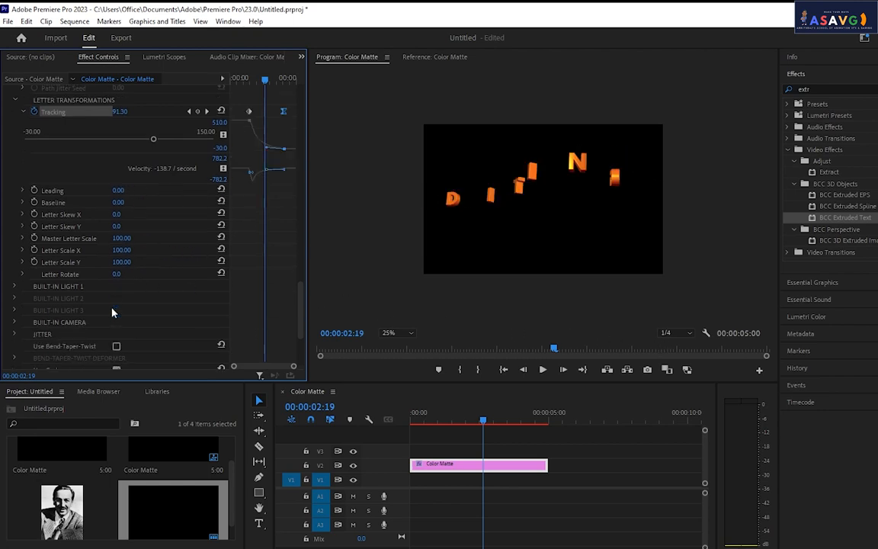
pyautogui.scroll(-4, 112, 313)
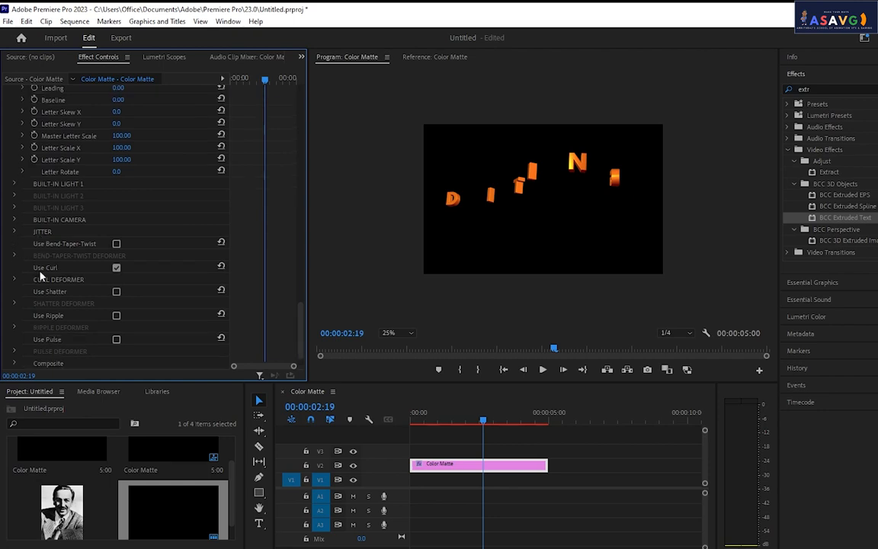
pyautogui.click(116, 292)
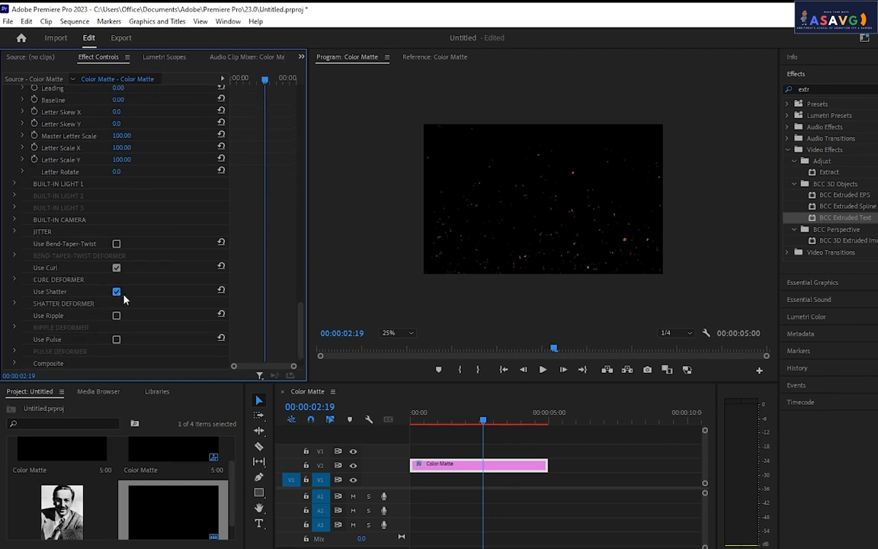
pyautogui.click(116, 292)
pyautogui.click(439, 429)
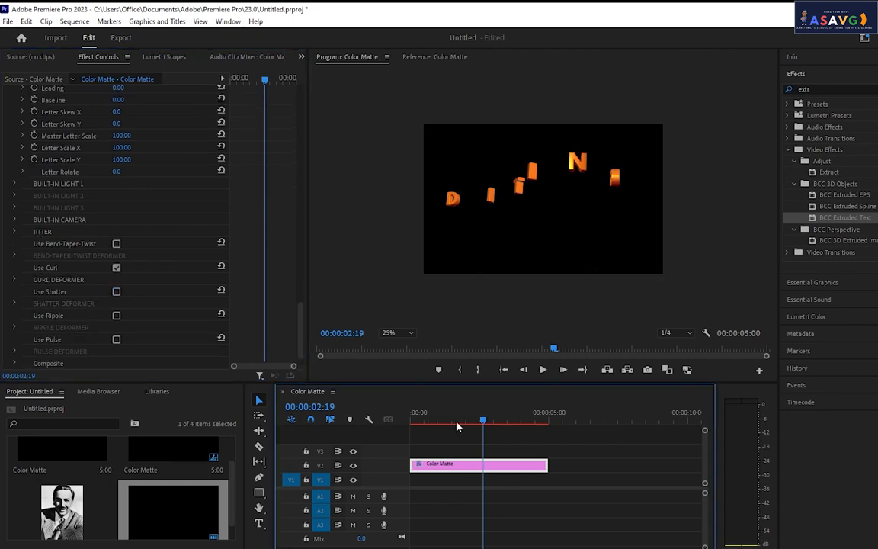
pyautogui.moveTo(457, 427); pyautogui.dragTo(503, 423)
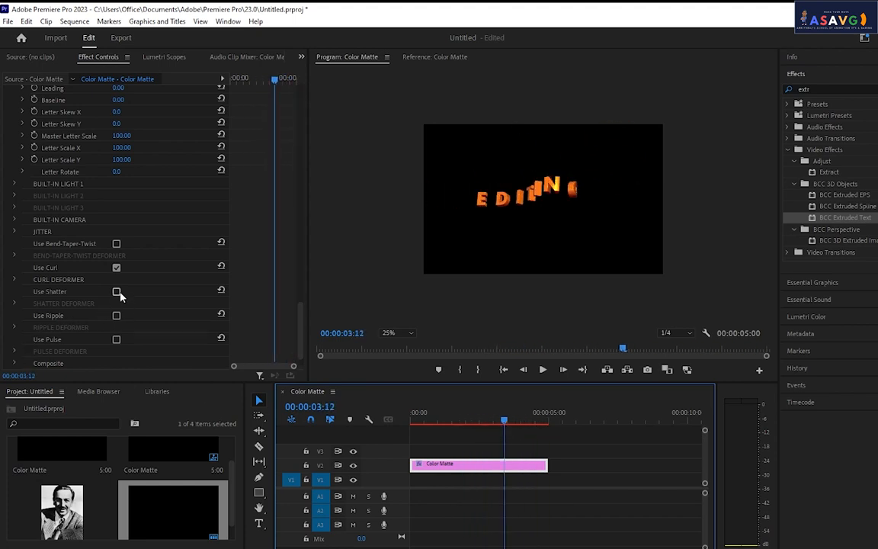
pyautogui.click(117, 292)
pyautogui.click(492, 419)
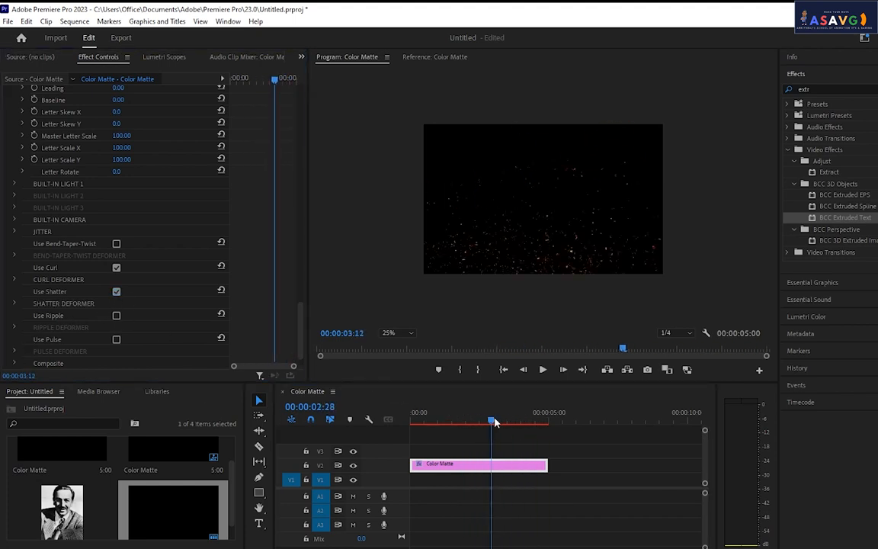
pyautogui.moveTo(492, 422)
pyautogui.mouseDown()
pyautogui.moveTo(543, 421)
pyautogui.moveTo(436, 424)
pyautogui.moveTo(543, 421)
pyautogui.moveTo(503, 422)
pyautogui.moveTo(497, 411)
pyautogui.mouseUp()
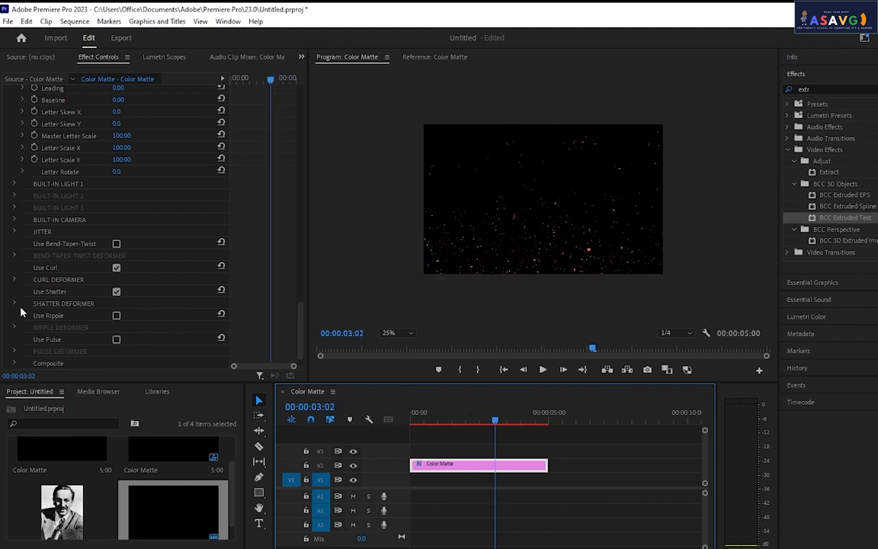
# - Expand the Shatter Deformer settings, try Shatter with a Velocity Min of 56.00, and undo these changes
pyautogui.click(116, 291)
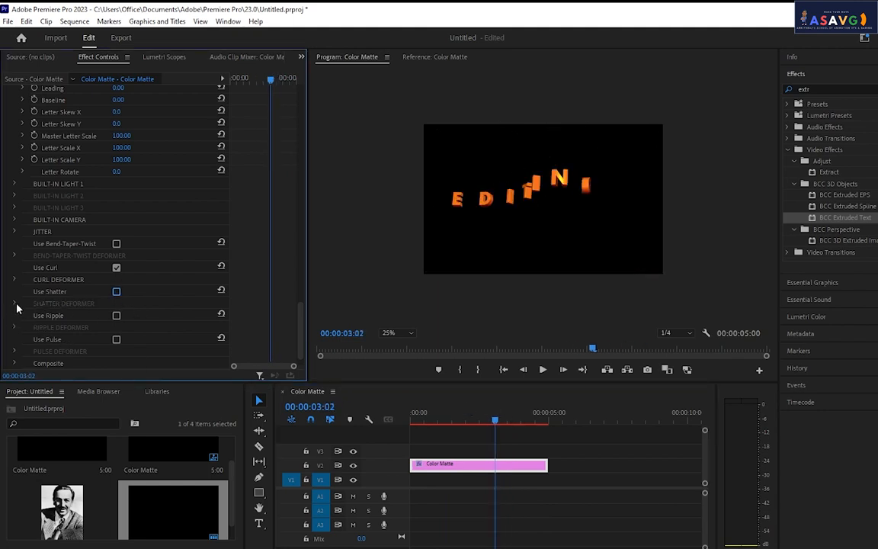
pyautogui.click(15, 303)
pyautogui.click(116, 291)
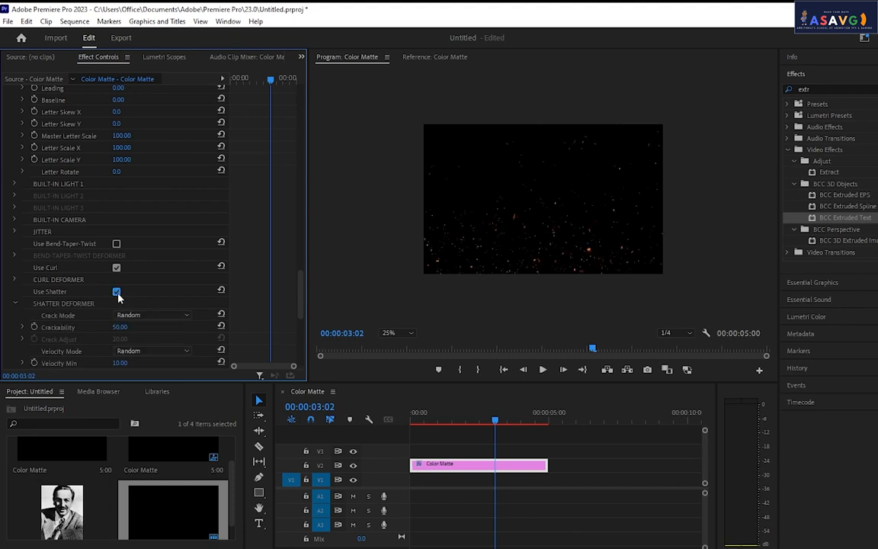
pyautogui.scroll(-2, 138, 309)
pyautogui.moveTo(119, 304)
pyautogui.mouseDown()
pyautogui.moveTo(76, 306)
pyautogui.moveTo(155, 302)
pyautogui.moveTo(132, 302)
pyautogui.mouseUp()
pyautogui.moveTo(124, 342); pyautogui.dragTo(147, 340)
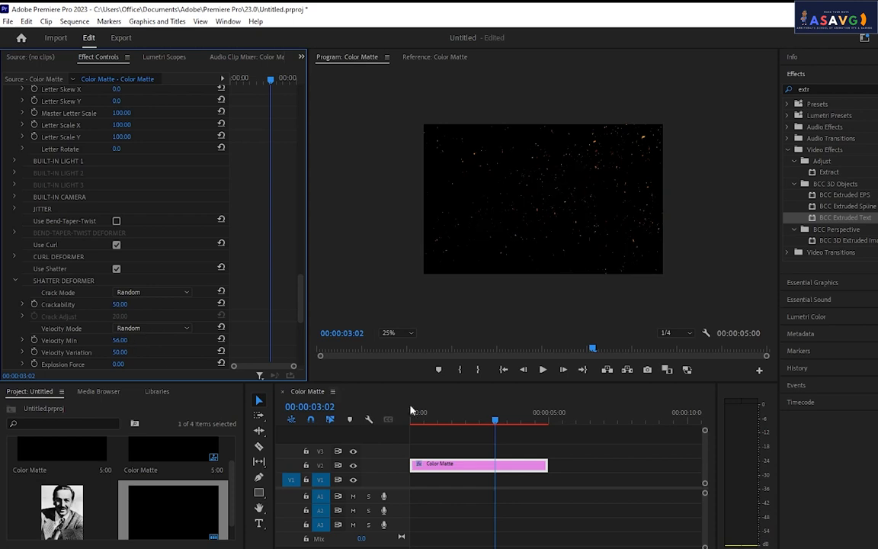
pyautogui.moveTo(419, 418); pyautogui.dragTo(452, 425)
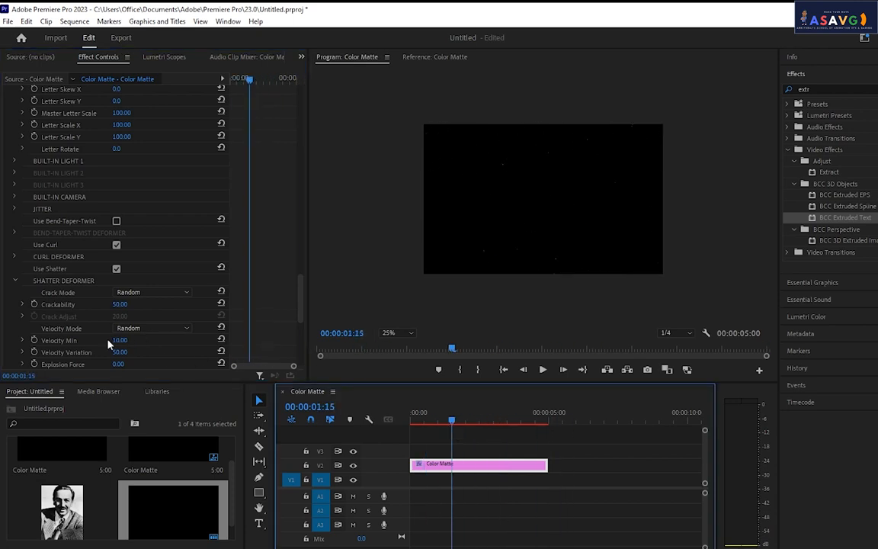
pyautogui.hotkey('ctrl', 'z')
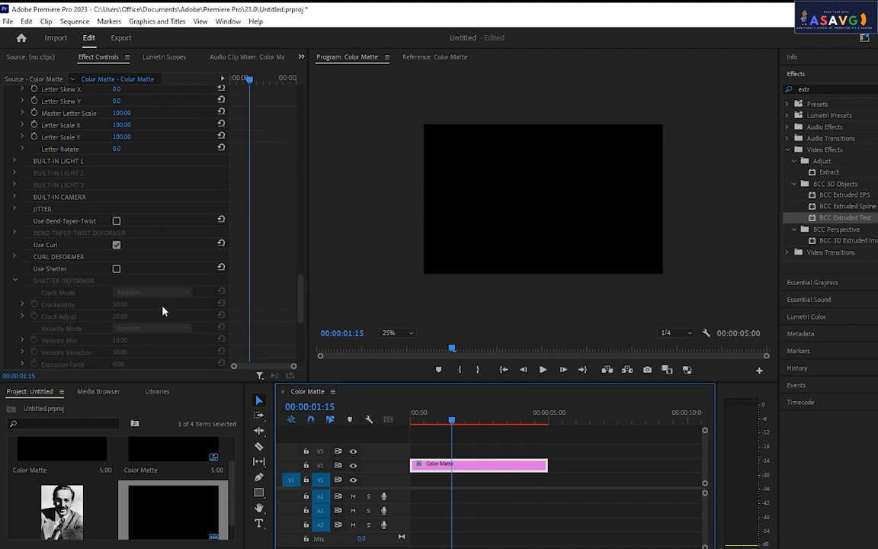
# - Deselect the title clip, play the tracking animation and return the playhead to 00:00:02:19
pyautogui.scroll(-3, 163, 311)
pyautogui.scroll(5, 220, 327)
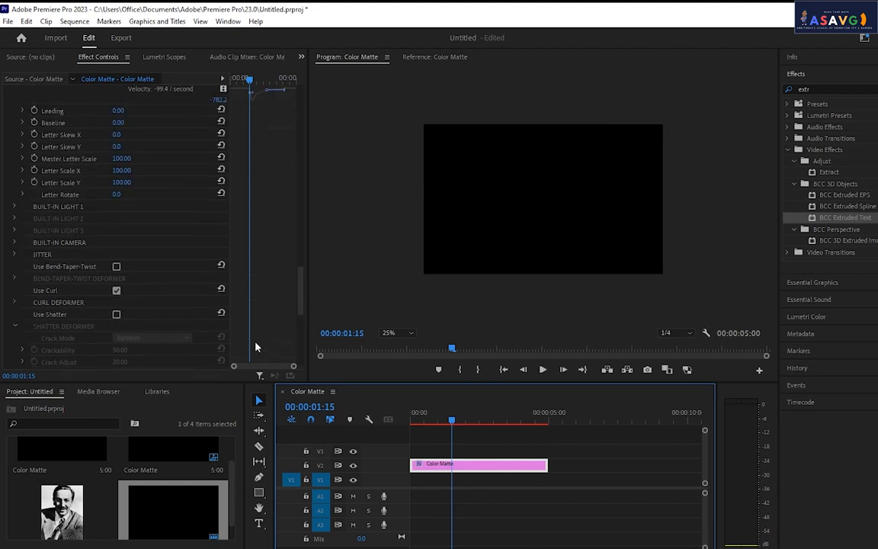
pyautogui.click(480, 441)
pyautogui.press('space')
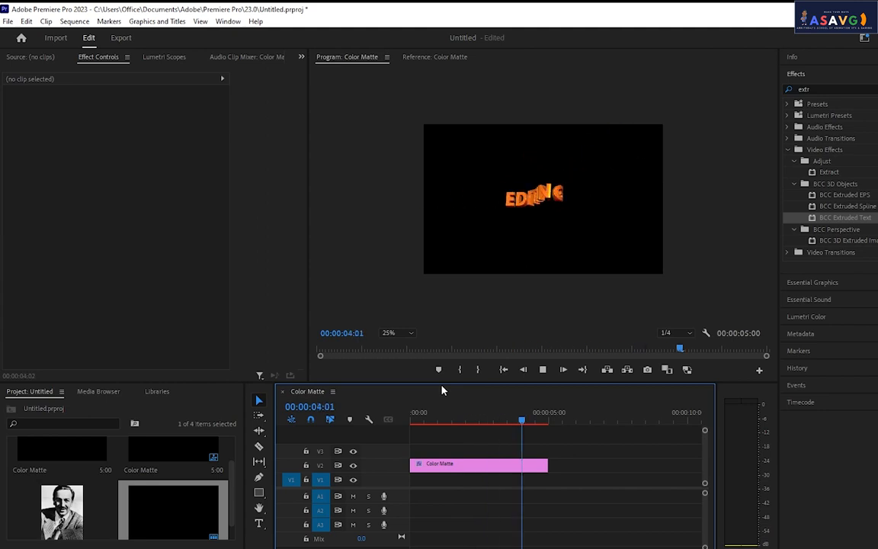
pyautogui.moveTo(442, 419); pyautogui.dragTo(462, 450)
# - Scale the Color Matte title clip down to 47.5 and play it from near the start
pyautogui.click(465, 465)
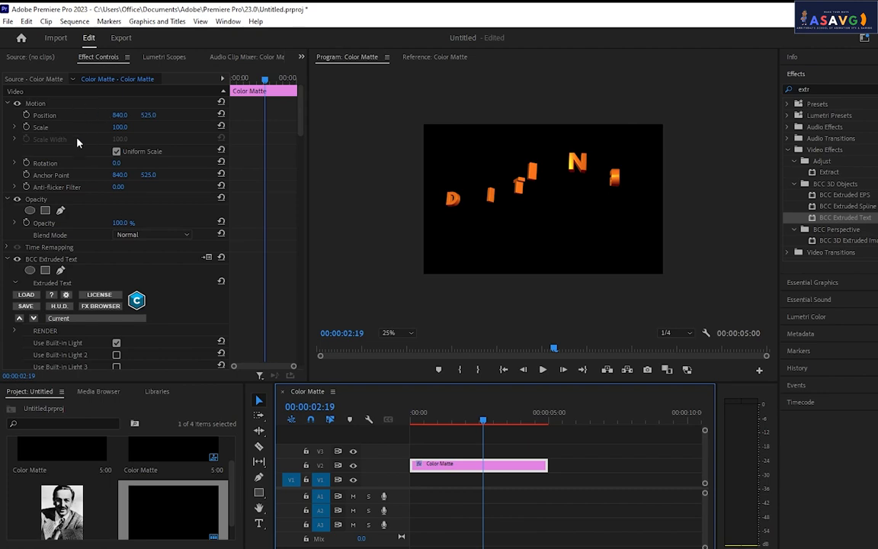
pyautogui.click(44, 115)
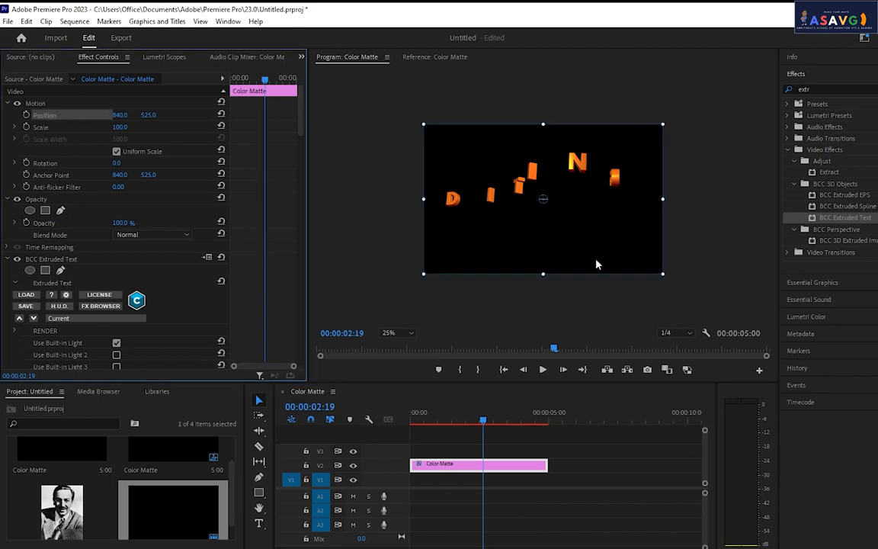
pyautogui.moveTo(660, 278); pyautogui.dragTo(586, 235)
pyautogui.moveTo(469, 411); pyautogui.dragTo(404, 421)
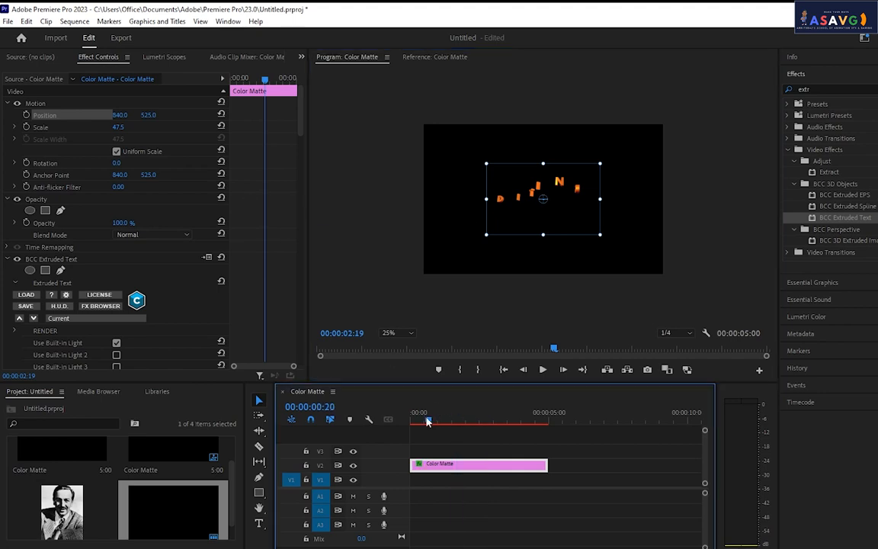
pyautogui.press('space')
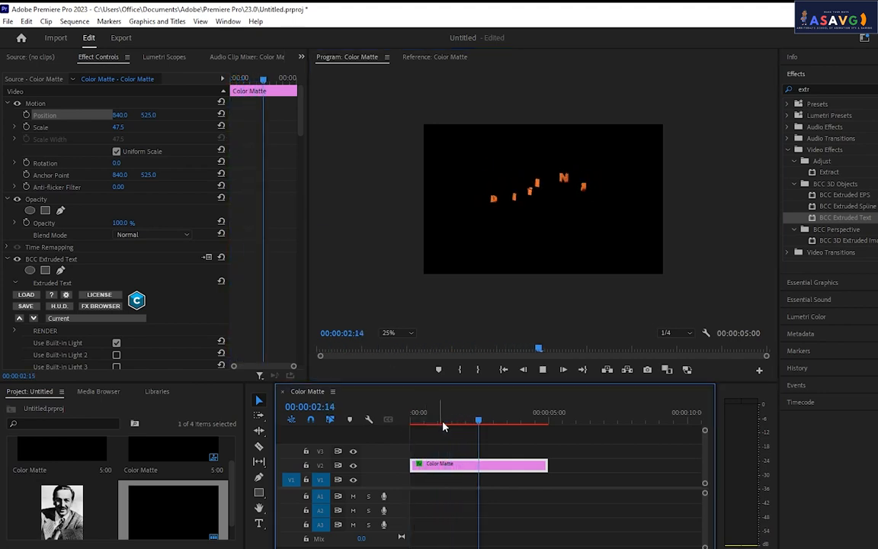
# - Animate the clip's Scale from 47.5 at the point where the letters start closing in to 123.5 at 00:00:02:08, and play it
pyautogui.click(446, 421)
pyautogui.moveTo(447, 423); pyautogui.dragTo(474, 421)
pyautogui.click(26, 127)
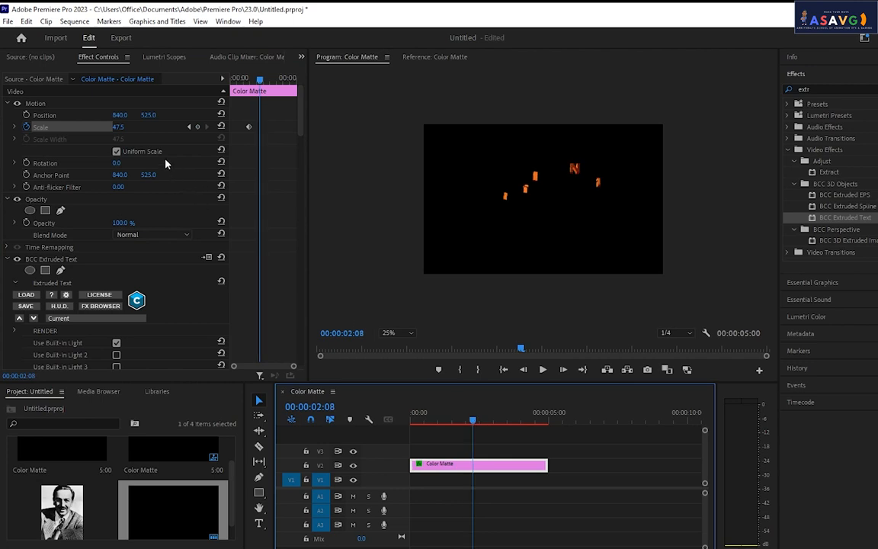
pyautogui.moveTo(121, 129); pyautogui.dragTo(171, 139)
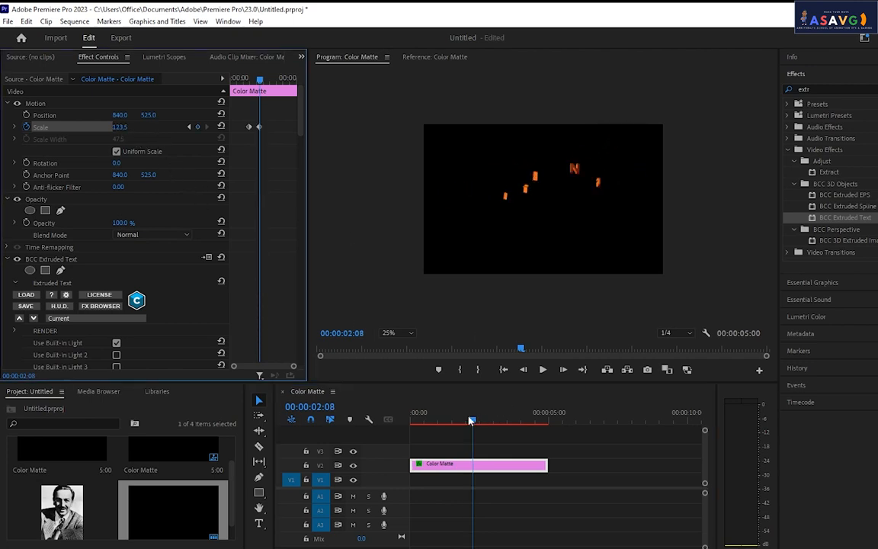
pyautogui.click(424, 423)
pyautogui.press('space')
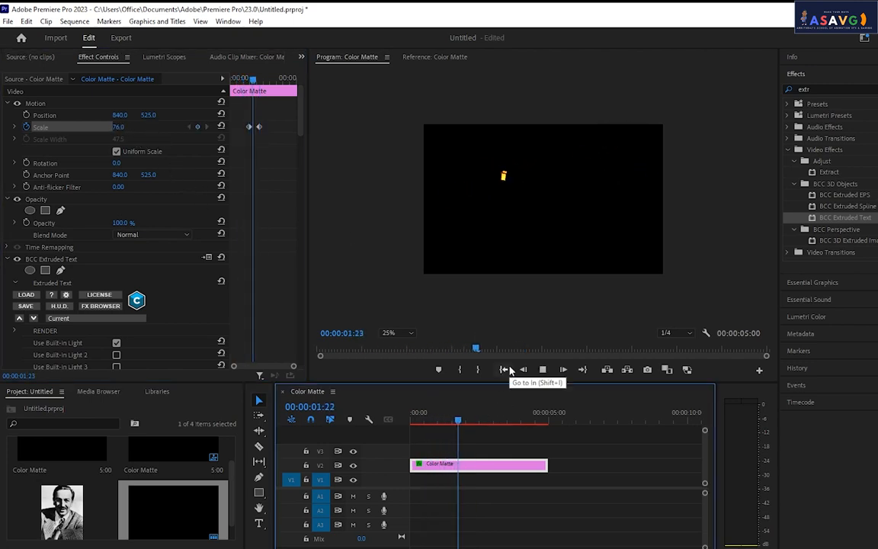
pyautogui.press('space')
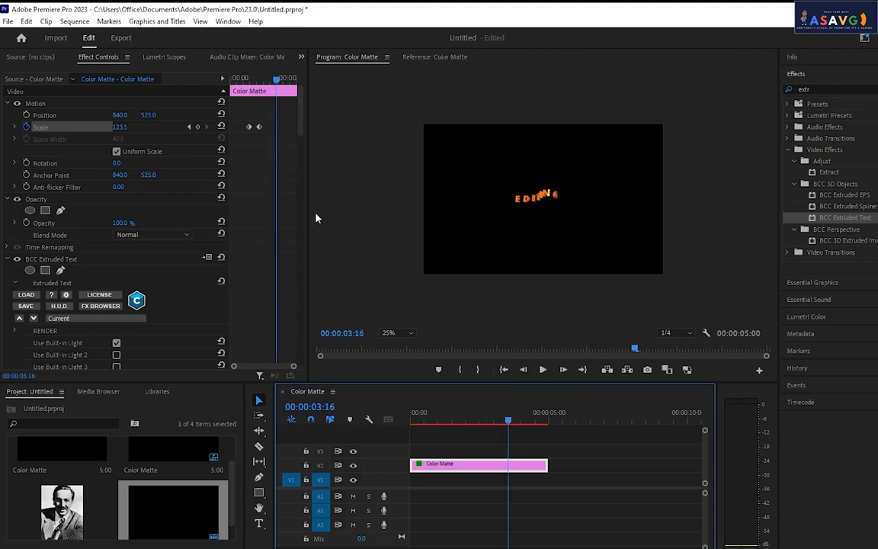
# - Set the first Scale keyframe at 00:00:01:13 to 70.5 and play the animation
pyautogui.moveTo(270, 86); pyautogui.dragTo(259, 84)
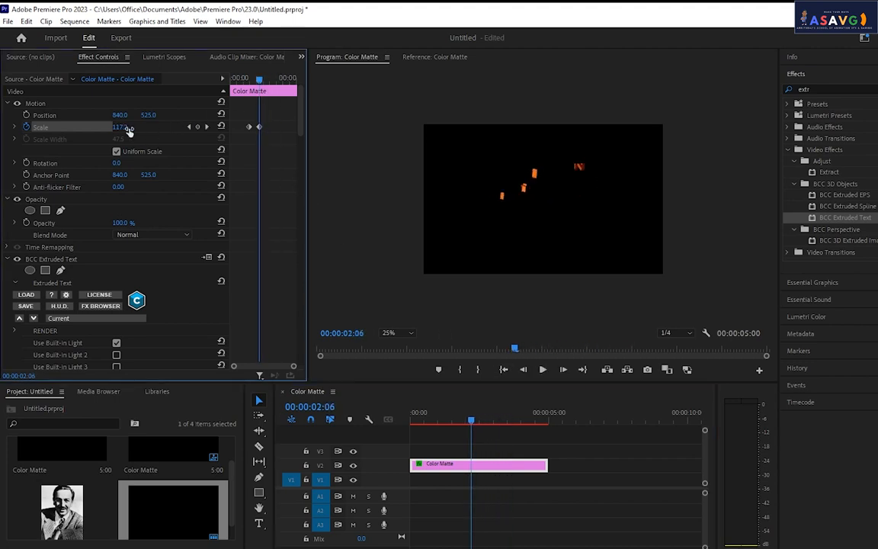
pyautogui.moveTo(125, 131); pyautogui.dragTo(99, 131)
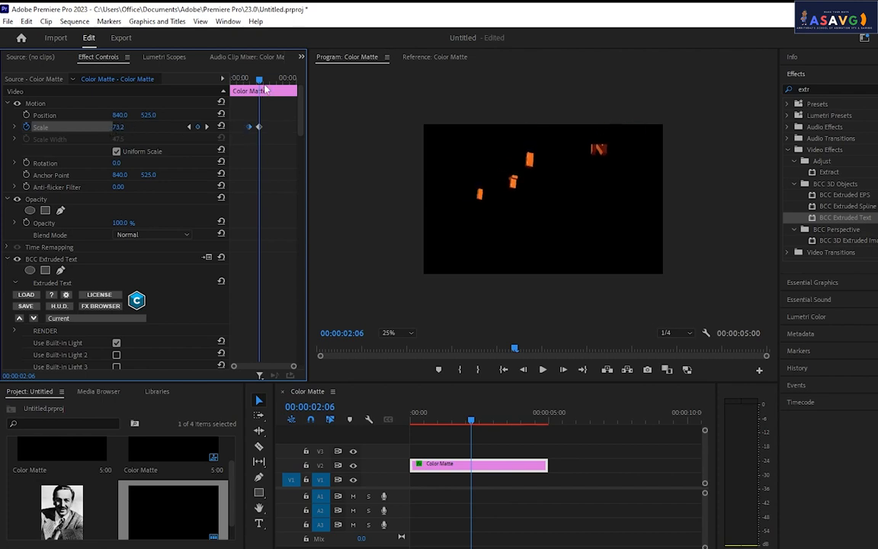
pyautogui.moveTo(265, 87); pyautogui.dragTo(248, 86)
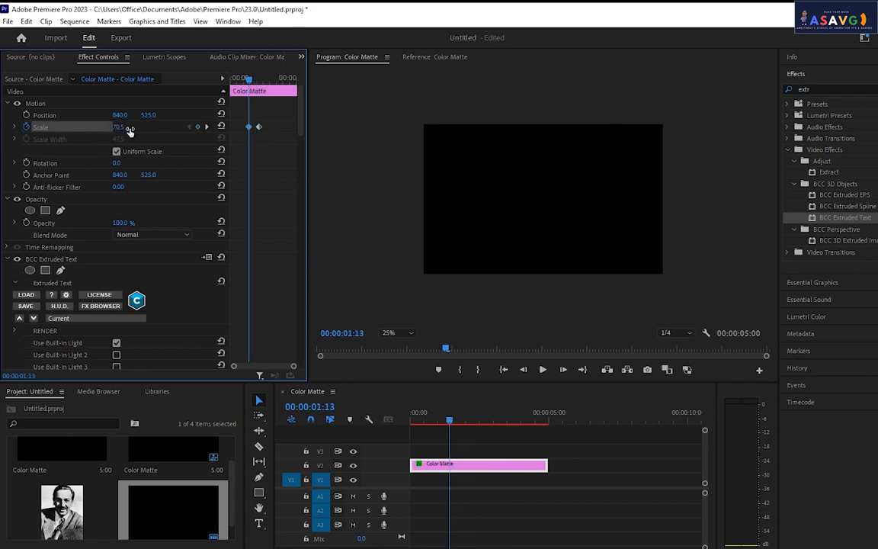
pyautogui.press('space')
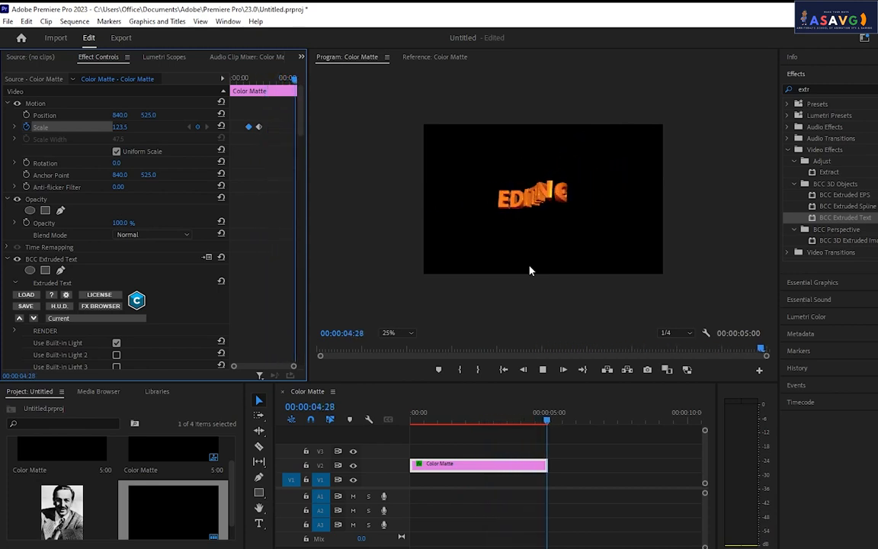
pyautogui.press('space')
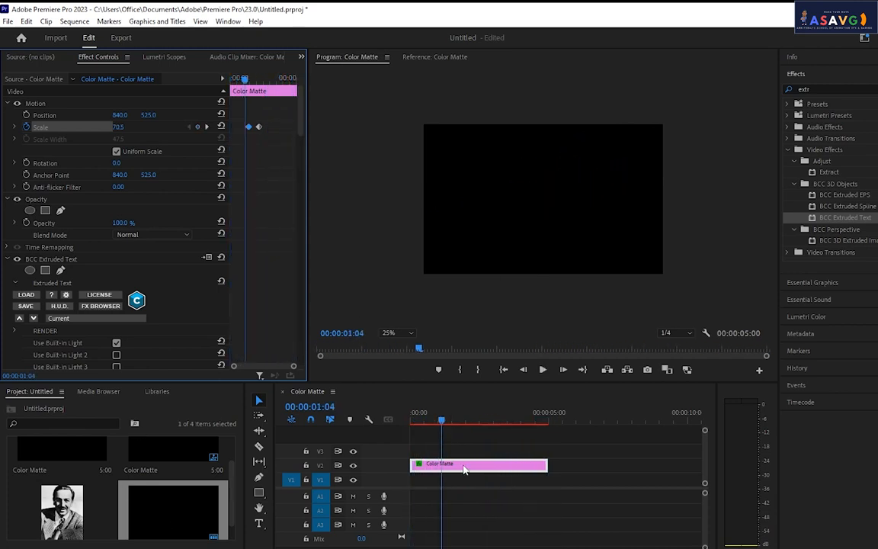
# - Delete the BCC Extruded Text effect from the Color Matte clip and move the playhead to 00:00:02:14
pyautogui.click(466, 467)
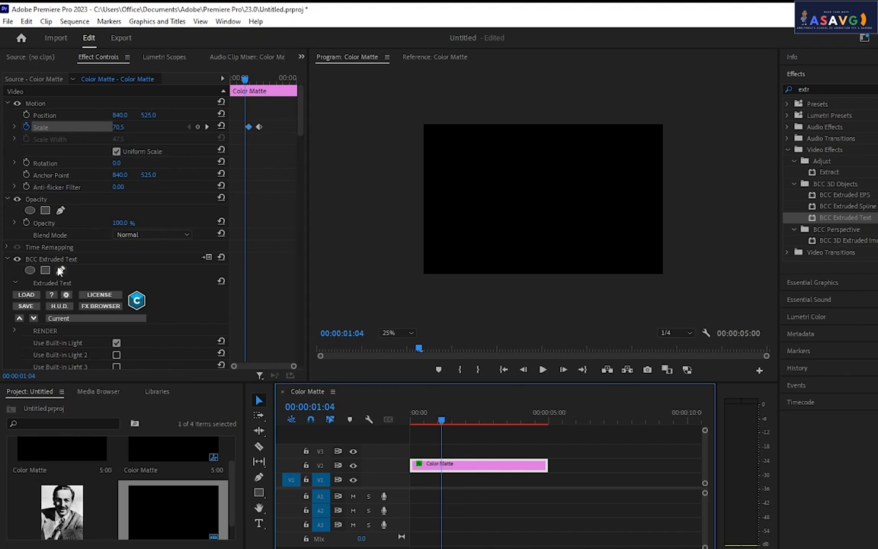
pyautogui.click(58, 260)
pyautogui.press('Delete')
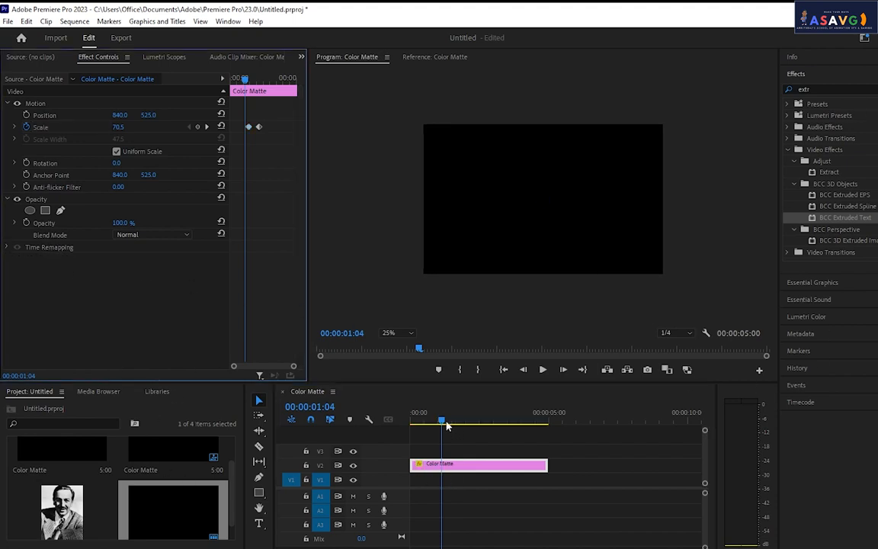
pyautogui.moveTo(447, 426); pyautogui.dragTo(479, 425)
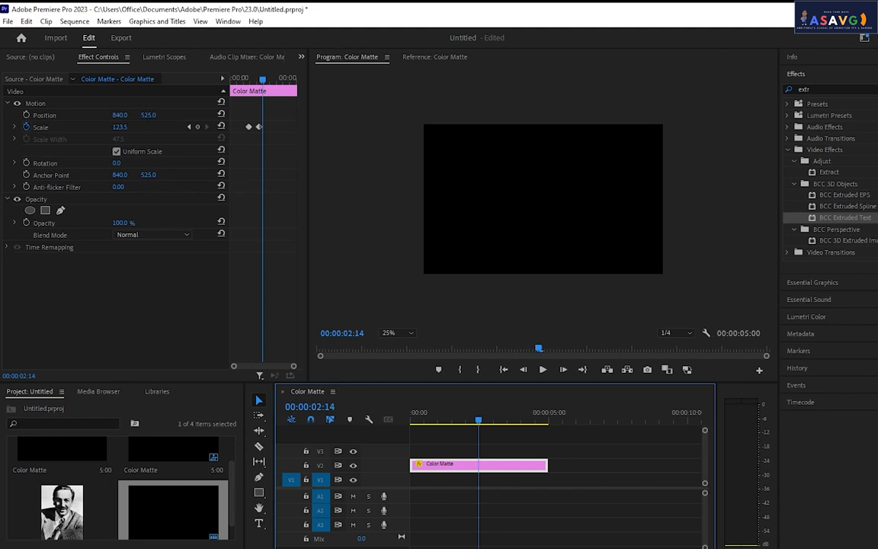
# - Clear the effects search and add a text layer reading ECHO over the black matte at 00:00:02:14
pyautogui.moveTo(825, 90); pyautogui.dragTo(746, 91)
pyautogui.press('BackSpace')
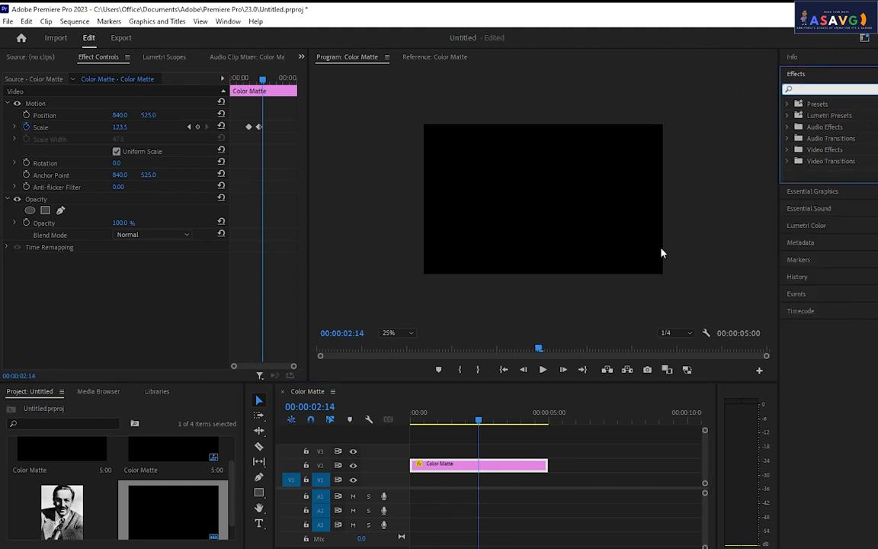
pyautogui.moveTo(428, 547)
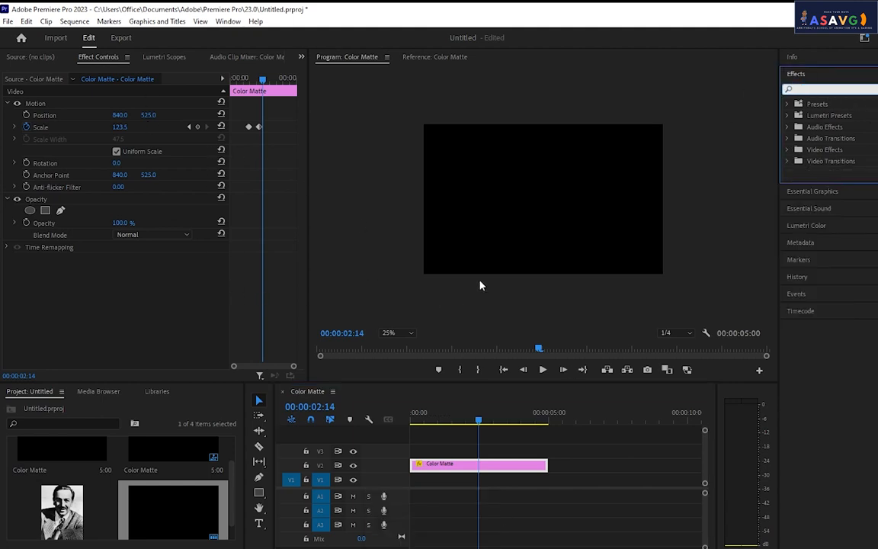
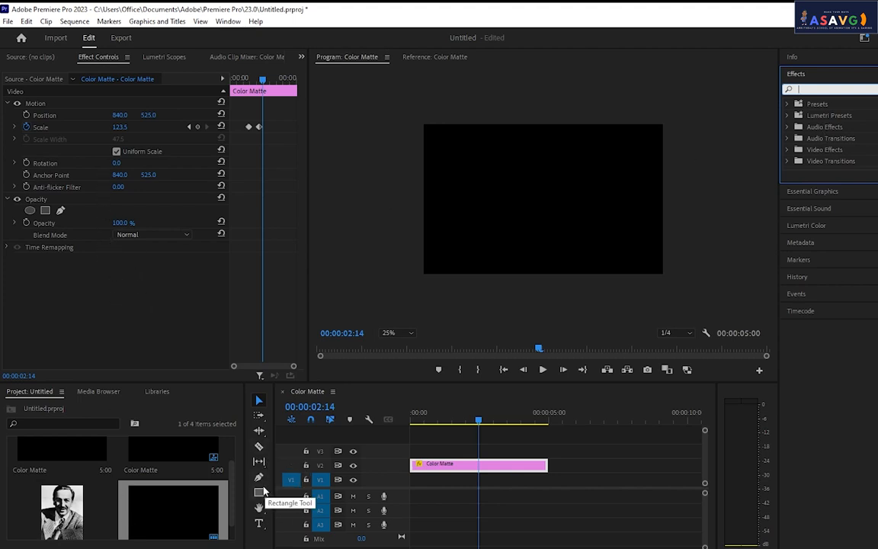
pyautogui.click(259, 522)
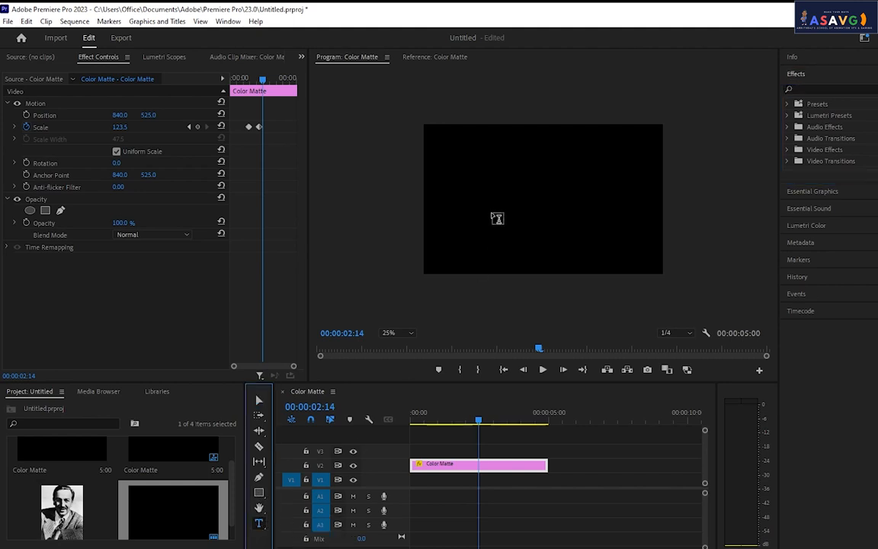
pyautogui.click(494, 213)
pyautogui.write('E')
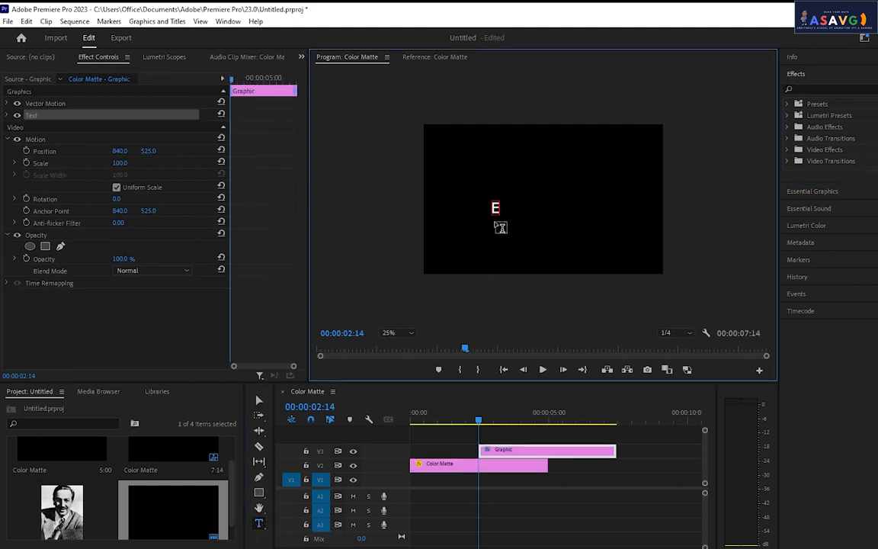
pyautogui.write('CHO')
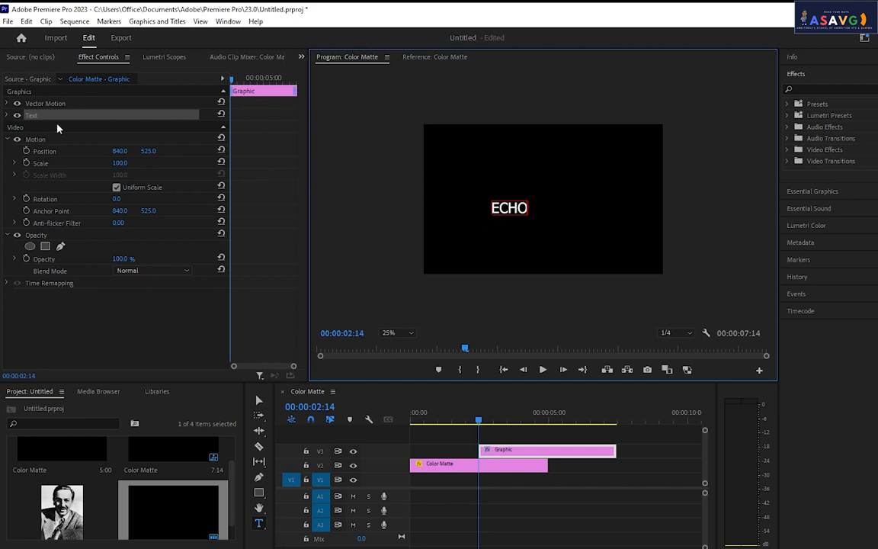
# - Enlarge the ECHO text to more than half the frame's width and move it near the centre of the frame
pyautogui.click(258, 399)
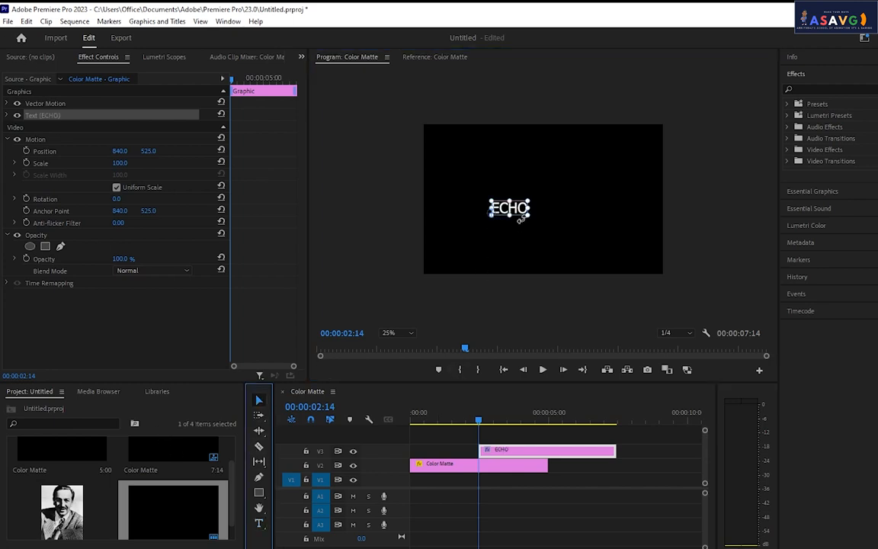
pyautogui.moveTo(521, 220); pyautogui.dragTo(661, 257)
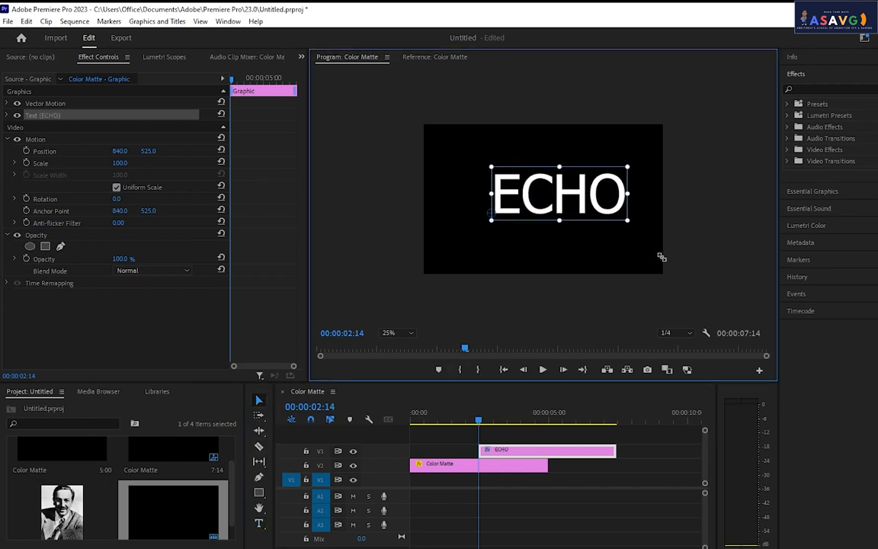
pyautogui.moveTo(541, 210); pyautogui.dragTo(527, 215)
# - Find the Echo video effect, apply it to the ECHO text clip, and move the playhead to 00:00:03:12
pyautogui.click(801, 88)
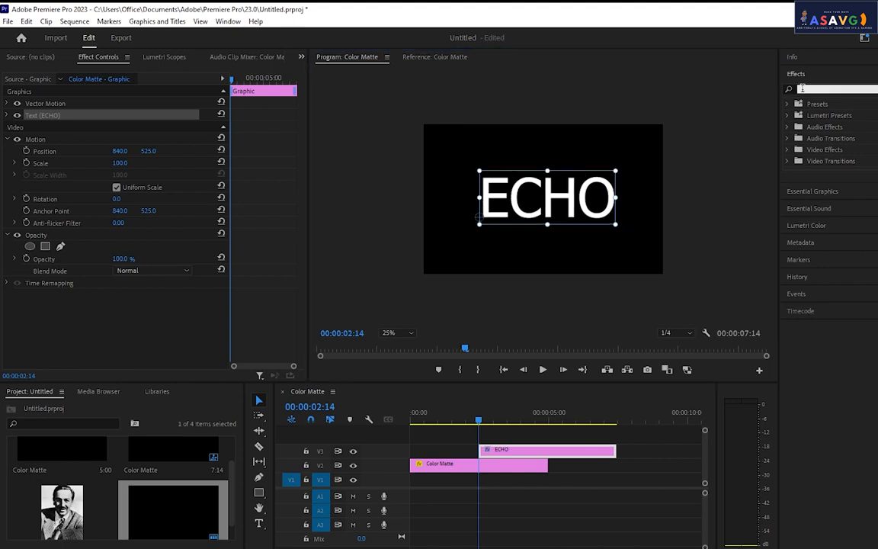
pyautogui.write('echo')
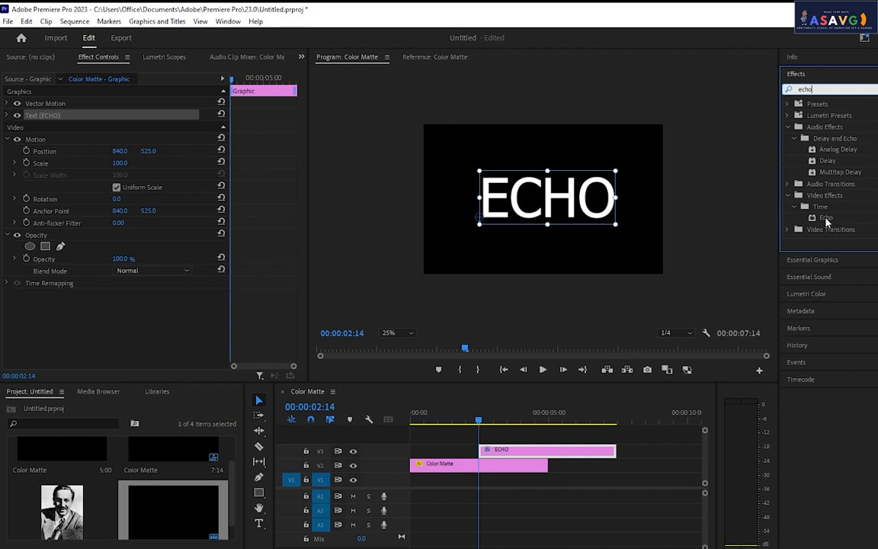
pyautogui.moveTo(826, 221); pyautogui.dragTo(503, 422)
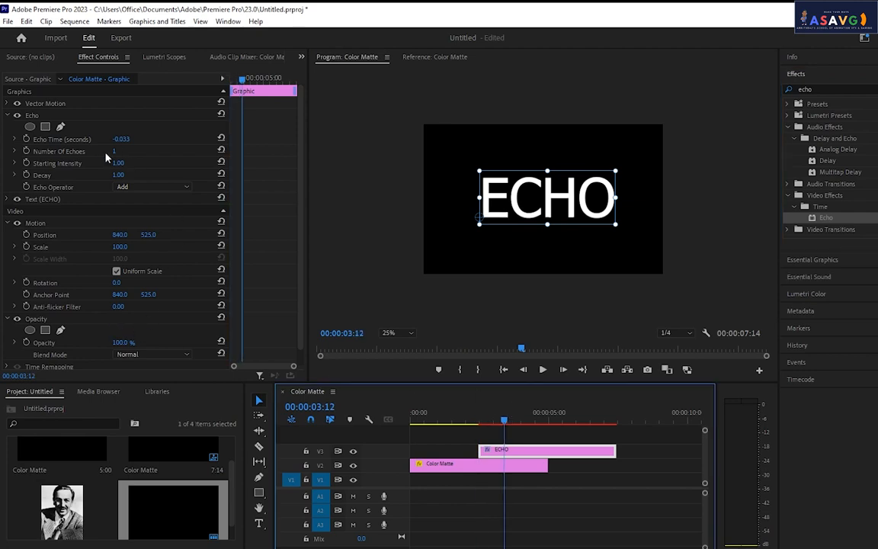
# - Try the Echo effect with Number Of Echoes at 14, preview the clip, and undo the change
pyautogui.moveTo(119, 155); pyautogui.dragTo(149, 155)
pyautogui.press('space')
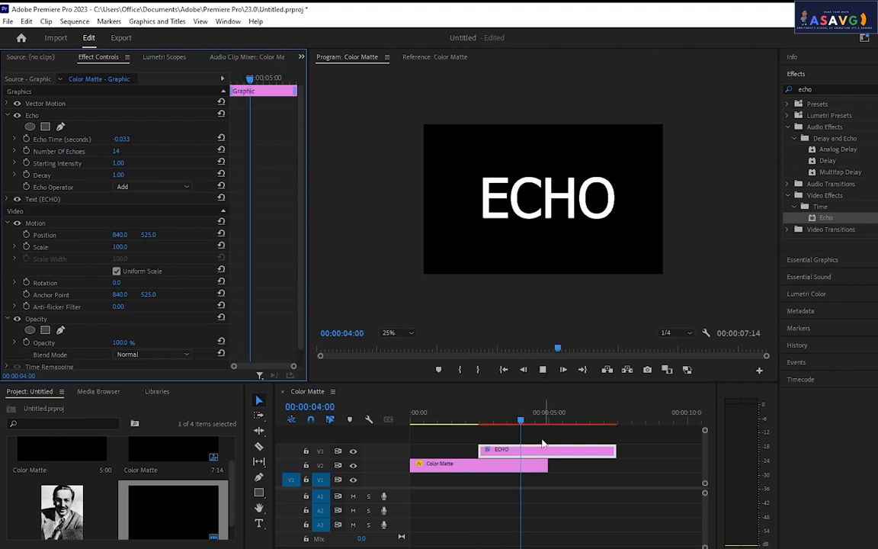
pyautogui.press('space')
pyautogui.click(488, 423)
pyautogui.moveTo(486, 422); pyautogui.dragTo(501, 421)
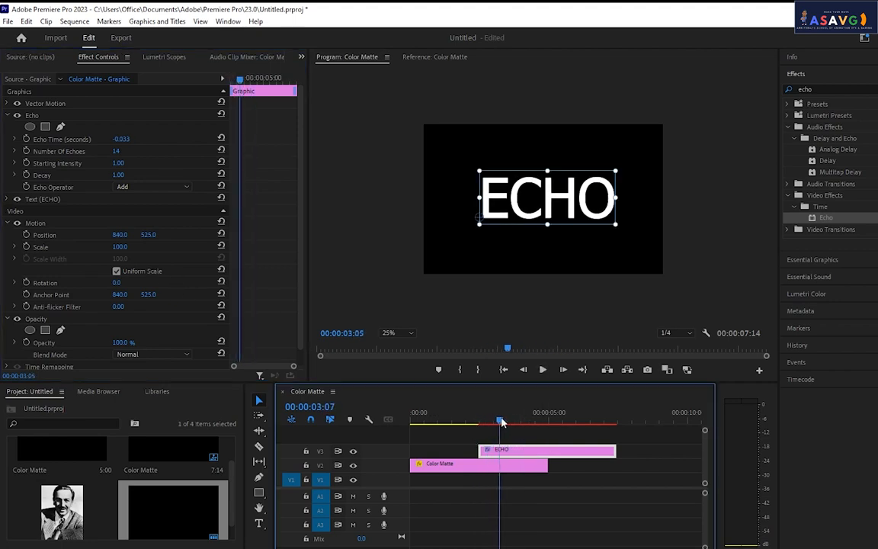
pyautogui.hotkey('ctrl', 'z')
# - Try a Starting Intensity of 0.90, restore it to 1.00, and look through the Echo Operator options
pyautogui.click(122, 165)
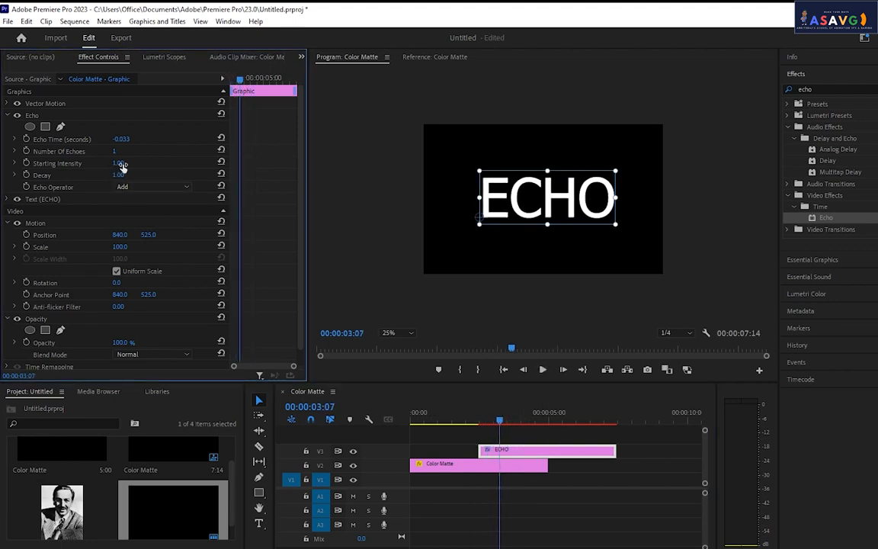
pyautogui.moveTo(116, 162); pyautogui.dragTo(172, 165)
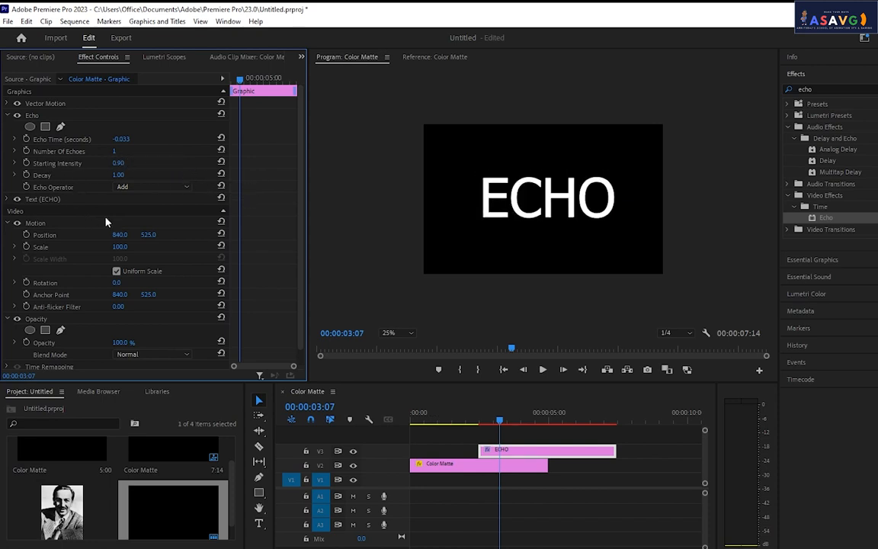
pyautogui.click(136, 188)
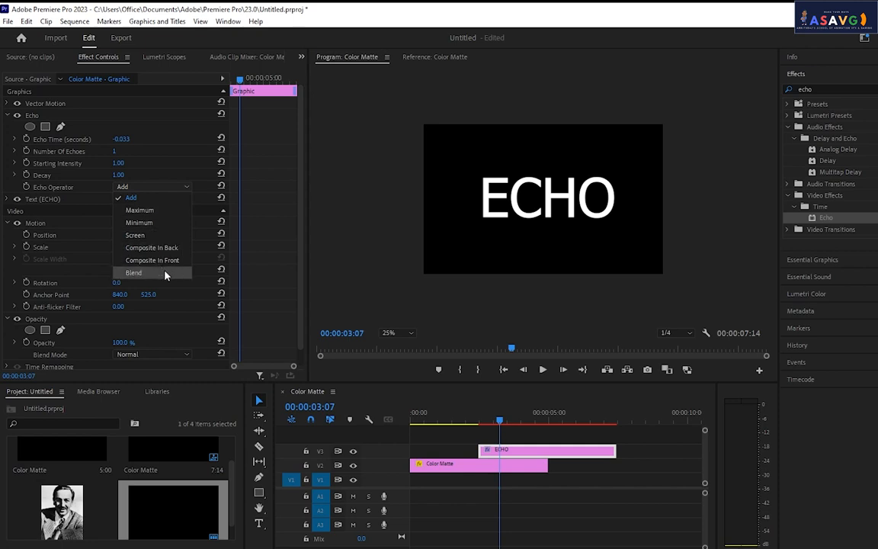
pyautogui.click(161, 143)
# - Expand the ECHO text properties, move the ECHO clip to the start of the sequence, and place the playhead at 00:00:00:10
pyautogui.click(7, 200)
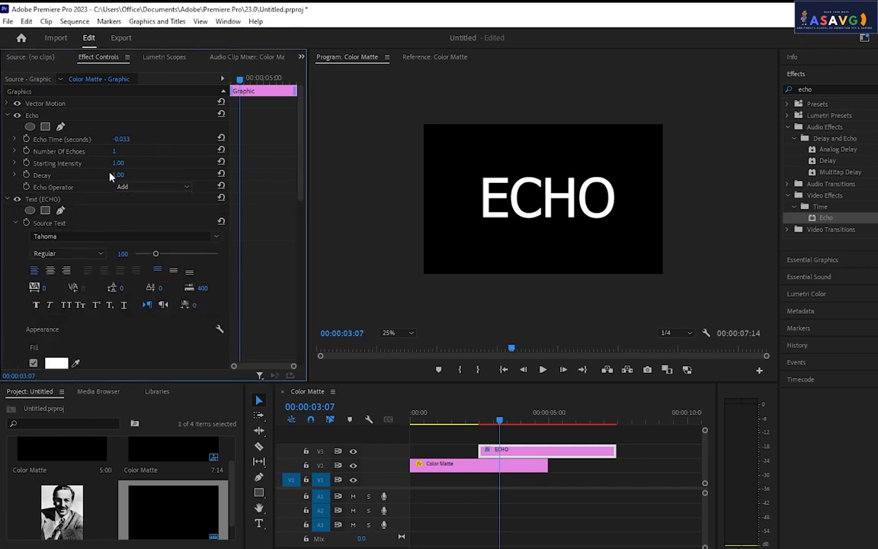
pyautogui.click(502, 421)
pyautogui.moveTo(496, 451); pyautogui.dragTo(419, 421)
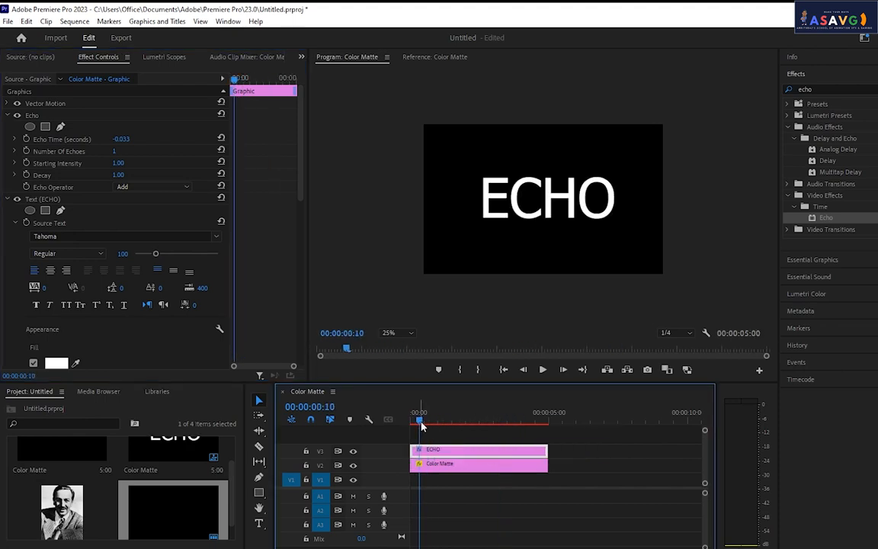
# - Try animating Number Of Echoes from 1 at 00:00:00:10 to 5 at 00:00:02:11, play it, and undo the keyframes
pyautogui.click(116, 152)
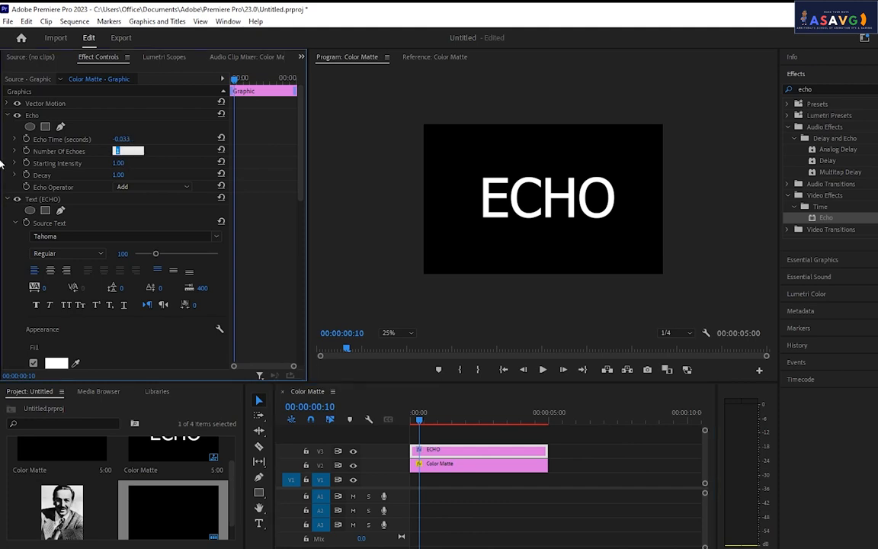
pyautogui.click(27, 150)
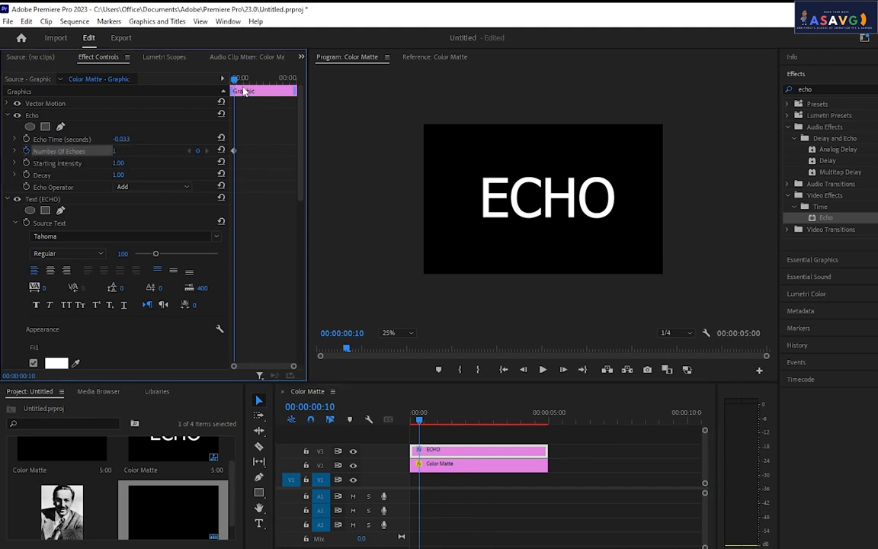
pyautogui.moveTo(244, 92); pyautogui.dragTo(261, 92)
pyautogui.click(122, 150)
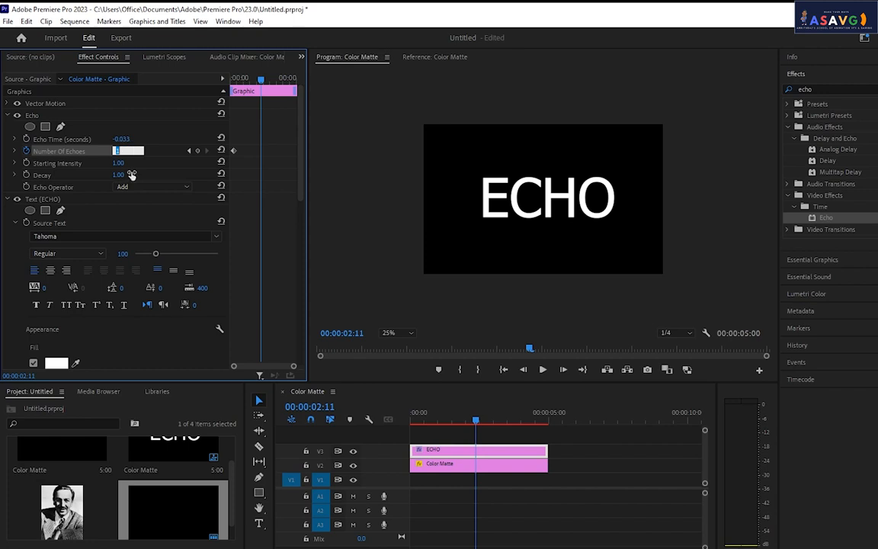
pyautogui.write('5')
pyautogui.press('Return')
pyautogui.moveTo(261, 90); pyautogui.dragTo(236, 89)
pyautogui.press('space')
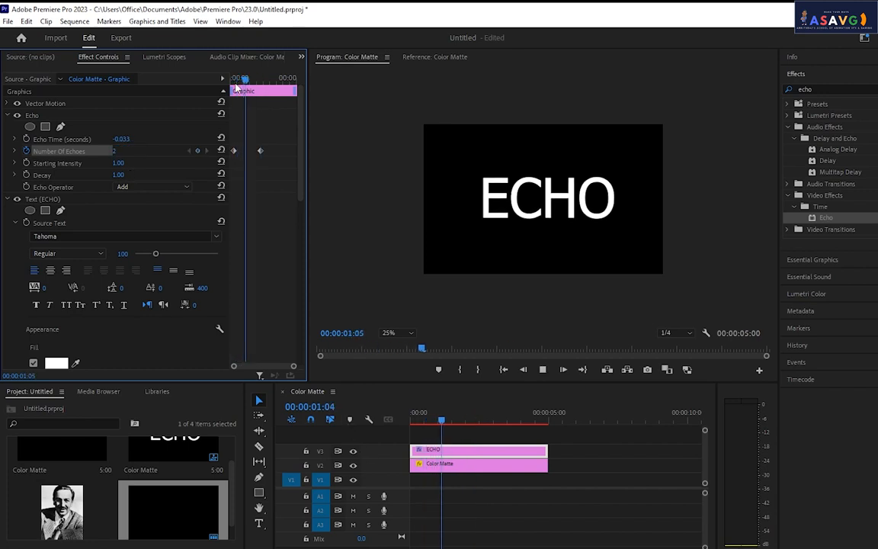
pyautogui.click(236, 91)
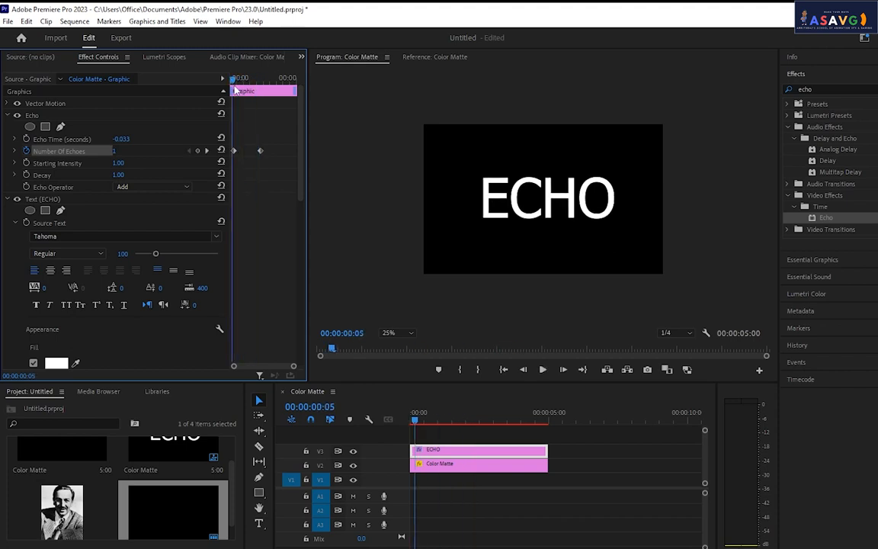
pyautogui.hotkey('ctrl', 'z')
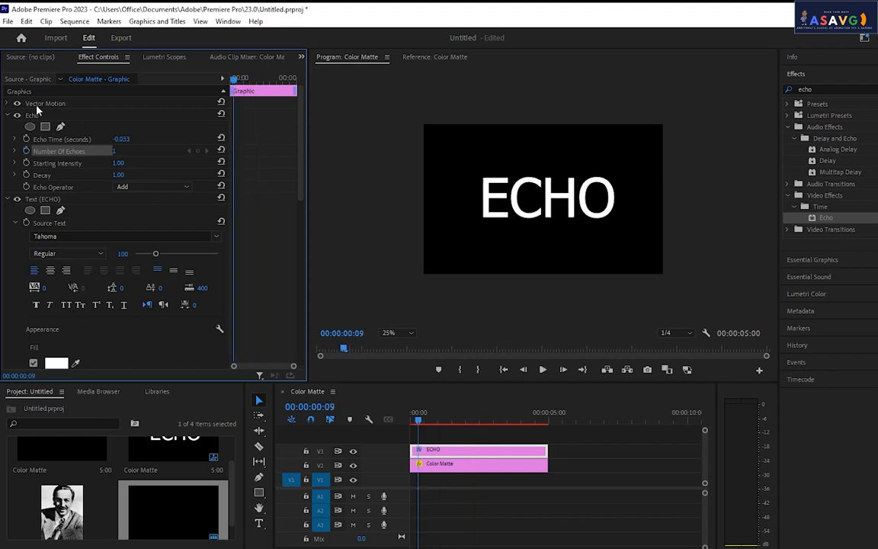
# - Animate the ECHO clip's Vector Motion Scale from 100 at 00:00:00:09 to 788 at 00:00:02:05
pyautogui.click(41, 105)
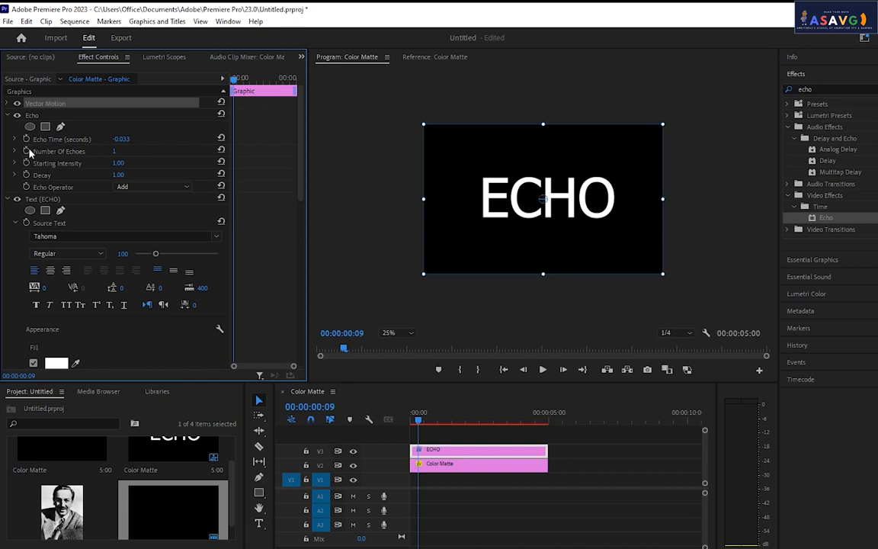
pyautogui.click(8, 104)
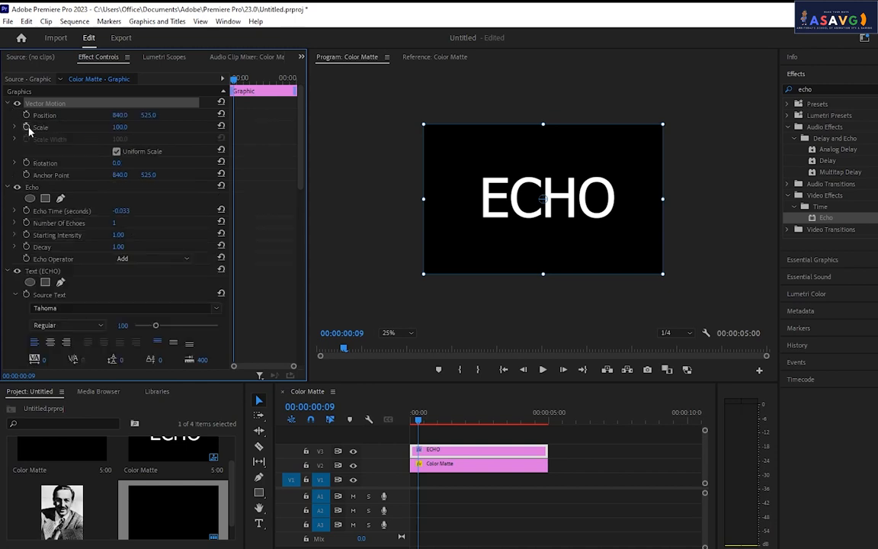
pyautogui.click(27, 128)
pyautogui.click(247, 79)
pyautogui.moveTo(250, 82); pyautogui.dragTo(258, 81)
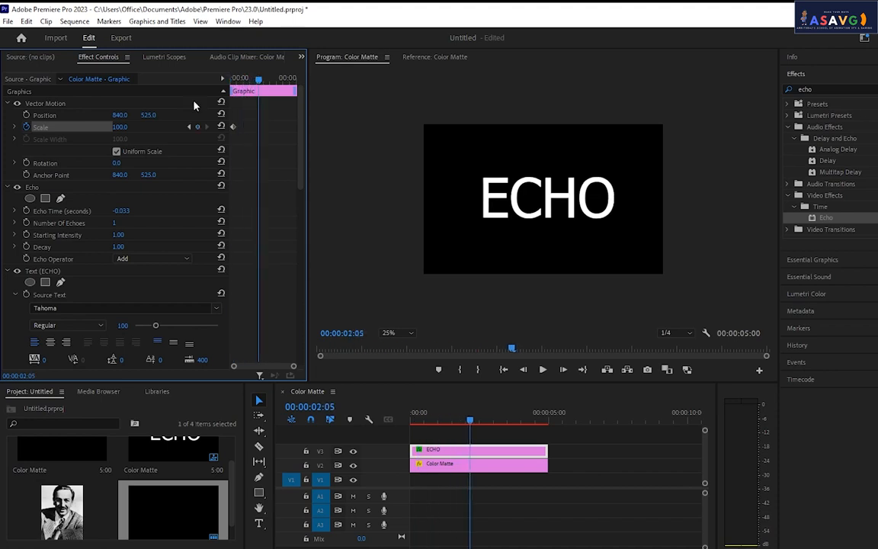
pyautogui.moveTo(120, 128); pyautogui.dragTo(69, 100)
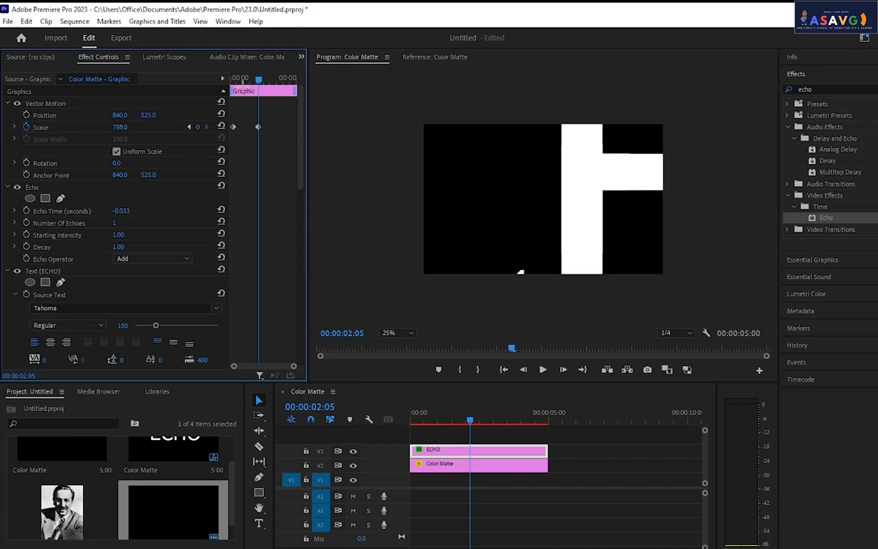
# - Replace the end Scale keyframe with a value of 127 at 00:00:01:15 and play the scale animation
pyautogui.moveTo(256, 82)
pyautogui.mouseDown()
pyautogui.moveTo(239, 88)
pyautogui.moveTo(249, 89)
pyautogui.mouseUp()
pyautogui.moveTo(125, 130); pyautogui.dragTo(139, 131)
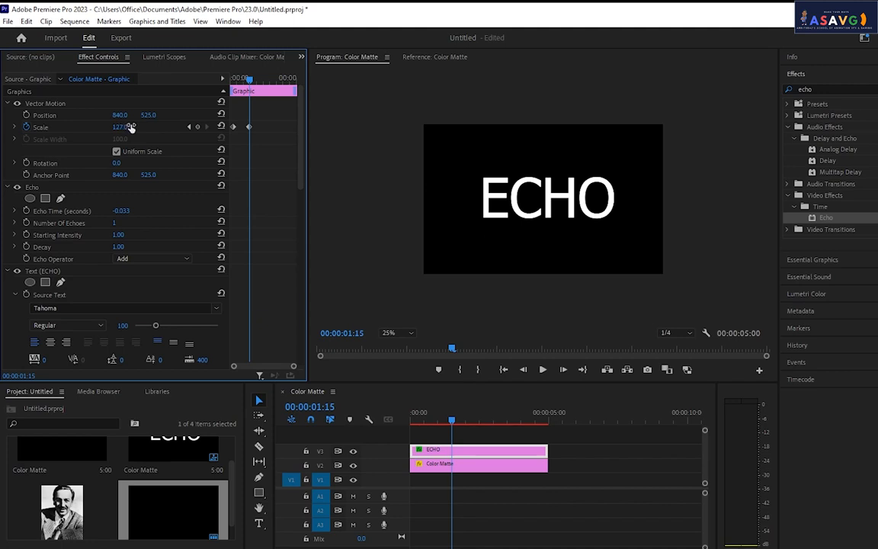
pyautogui.moveTo(254, 82); pyautogui.dragTo(239, 86)
pyautogui.press('space')
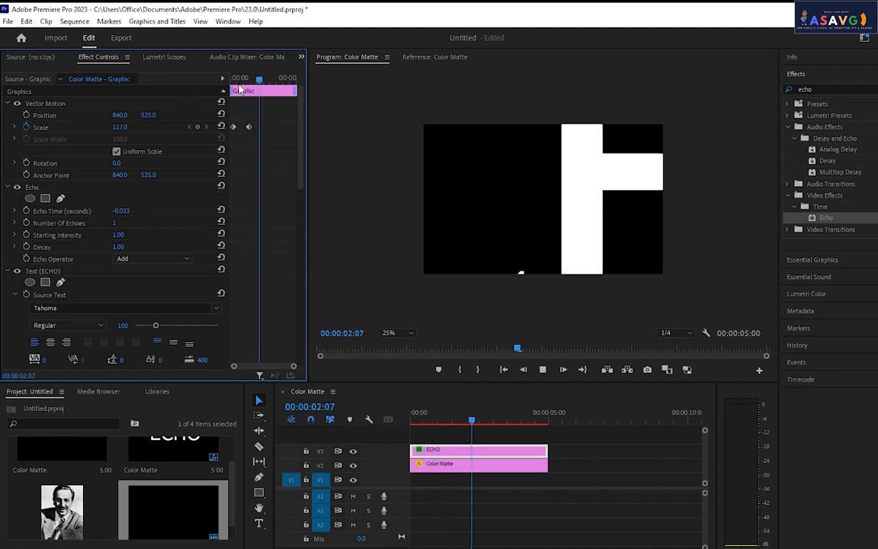
pyautogui.click(252, 90)
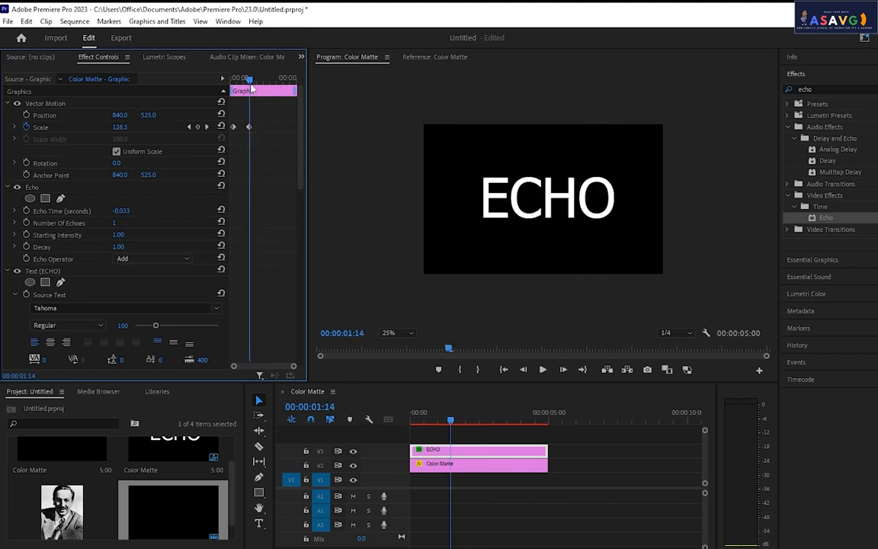
pyautogui.press('space')
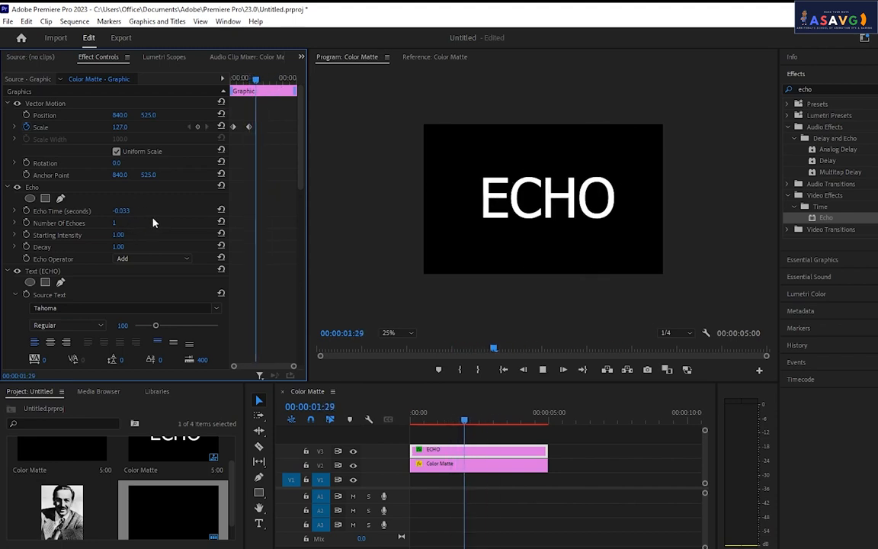
pyautogui.press('space')
pyautogui.press('space')
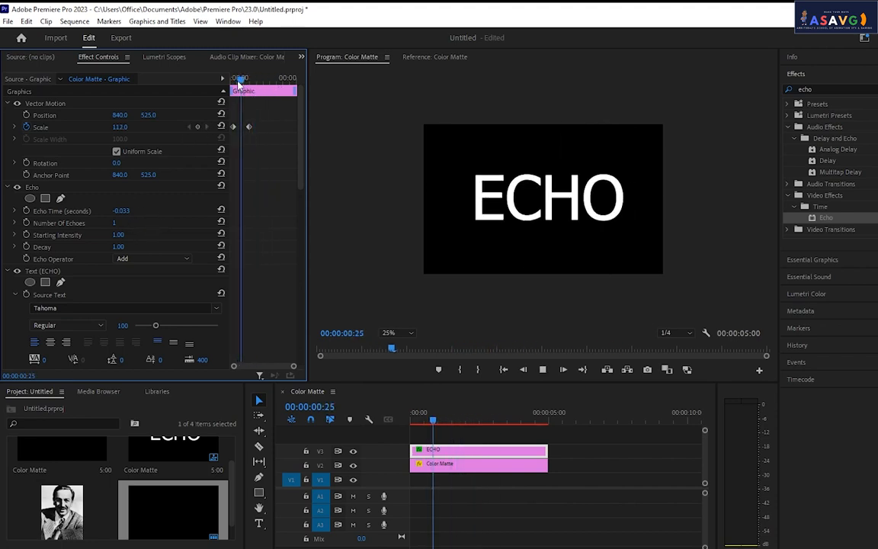
# - Move the playhead to 00:00:00:23 and set the Echo effect's Number Of Echoes to 4
pyautogui.click(238, 83)
pyautogui.click(240, 82)
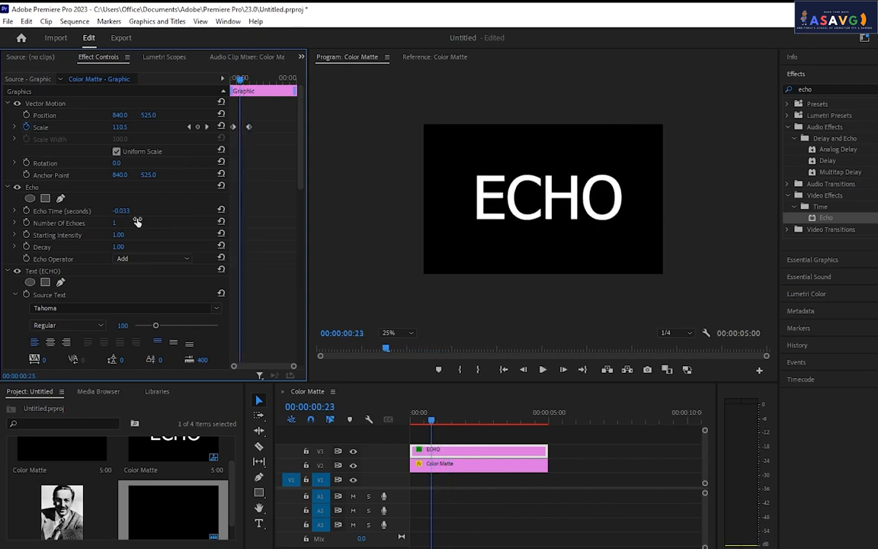
pyautogui.moveTo(115, 222); pyautogui.dragTo(129, 223)
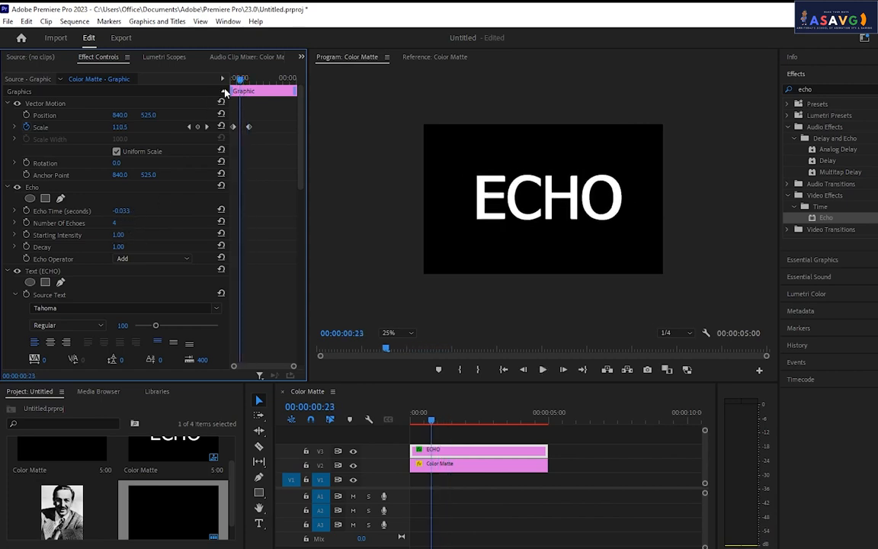
# - Try an Echo Time of 2.667 and a Number Of Echoes of 9 on the ECHO clip, and play the scale animation
pyautogui.moveTo(239, 83); pyautogui.dragTo(234, 83)
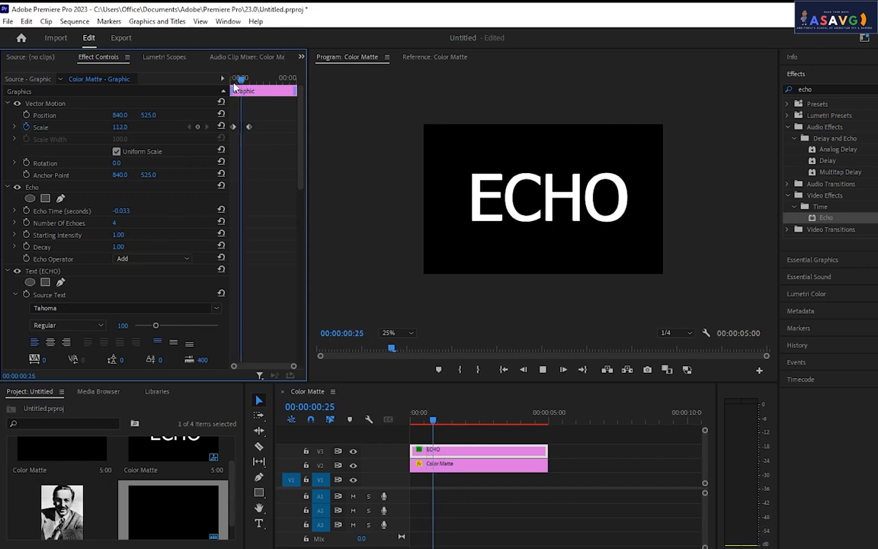
pyautogui.press('space')
pyautogui.moveTo(250, 83); pyautogui.dragTo(237, 86)
pyautogui.moveTo(115, 223)
pyautogui.mouseDown()
pyautogui.moveTo(131, 222)
pyautogui.moveTo(128, 213)
pyautogui.moveTo(133, 224)
pyautogui.moveTo(94, 225)
pyautogui.moveTo(118, 223)
pyautogui.mouseUp()
pyautogui.click(124, 211)
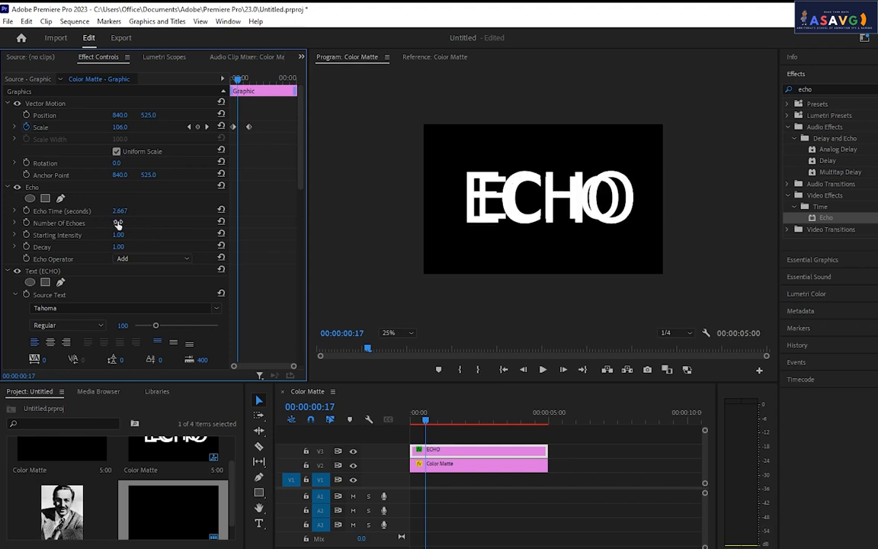
pyautogui.press('space')
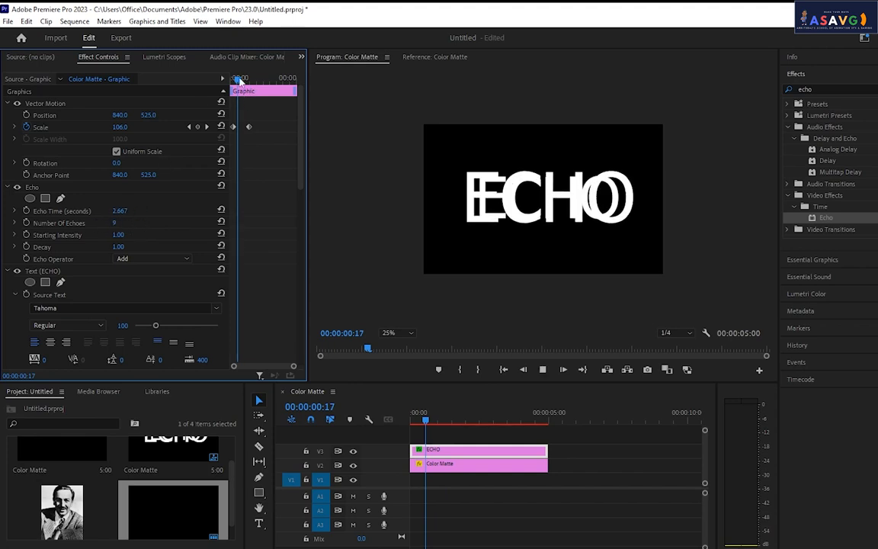
pyautogui.click(233, 81)
pyautogui.press('space')
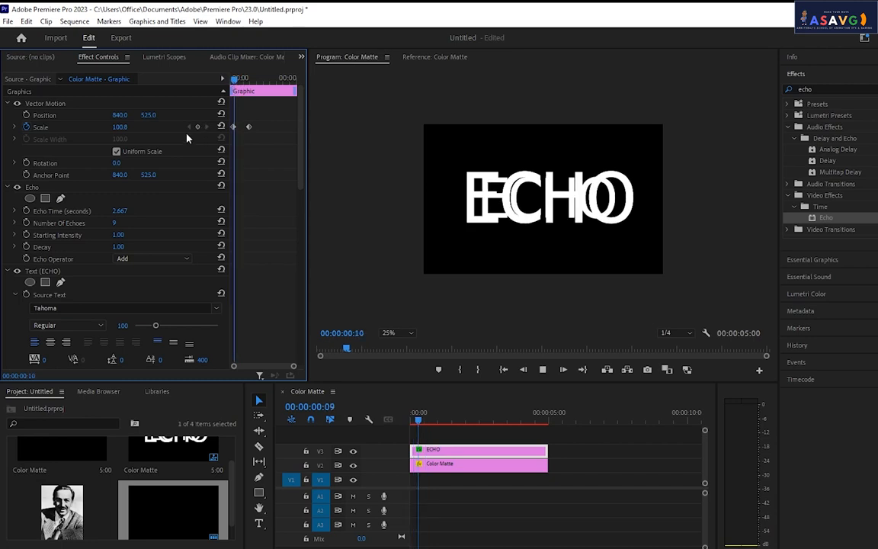
pyautogui.moveTo(256, 83); pyautogui.dragTo(233, 90)
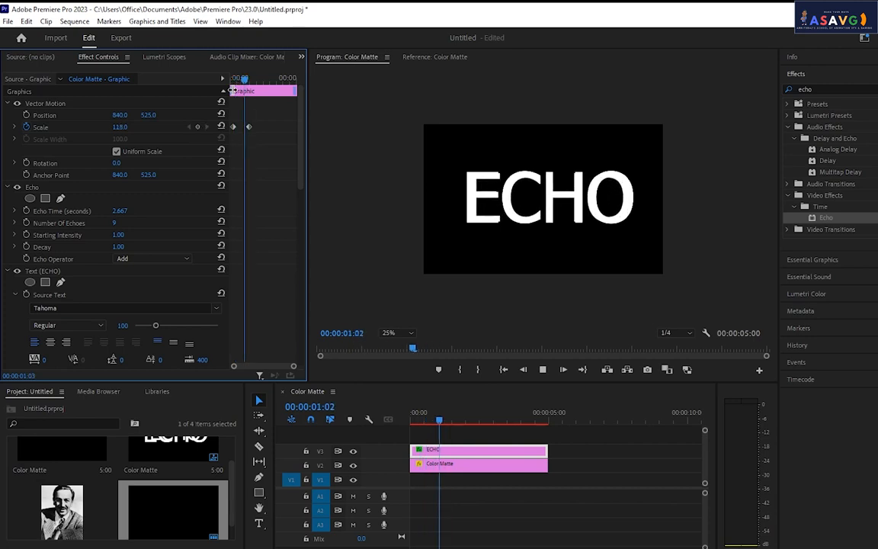
pyautogui.press('space')
# - Try the Echo effect with Number Of Echoes at 0 and play the scale animation for comparison
pyautogui.moveTo(115, 226); pyautogui.dragTo(38, 228)
pyautogui.press('space')
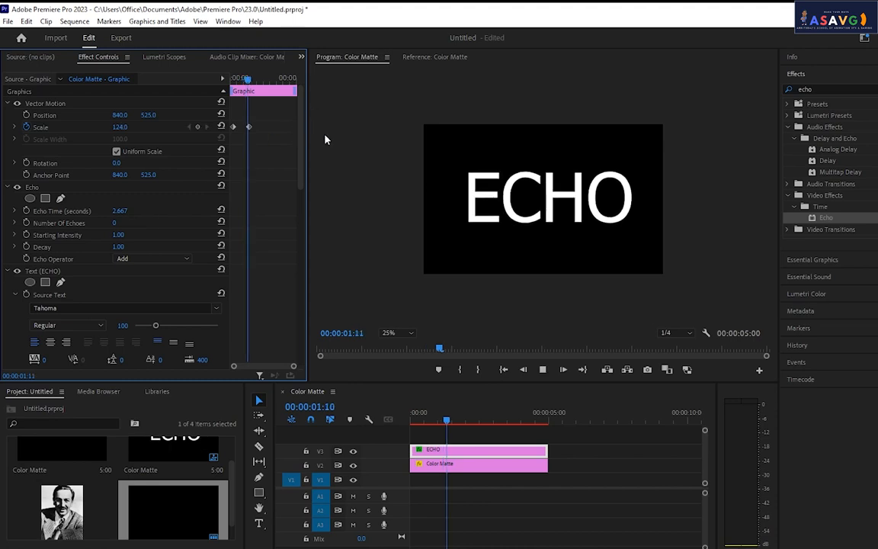
pyautogui.press('space')
pyautogui.press('space')
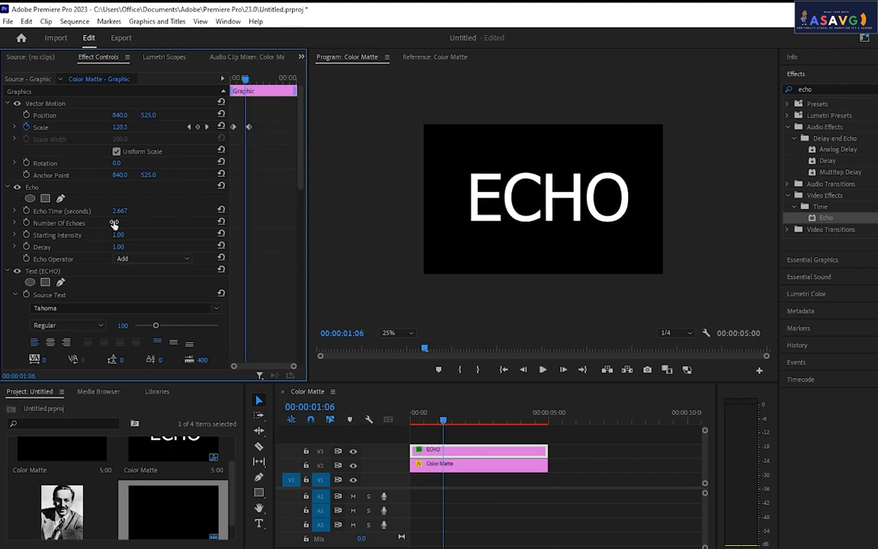
# - Try a Number Of Echoes of 1 with an Echo Time of -11.333 and play the animation from its start
pyautogui.press('Return')
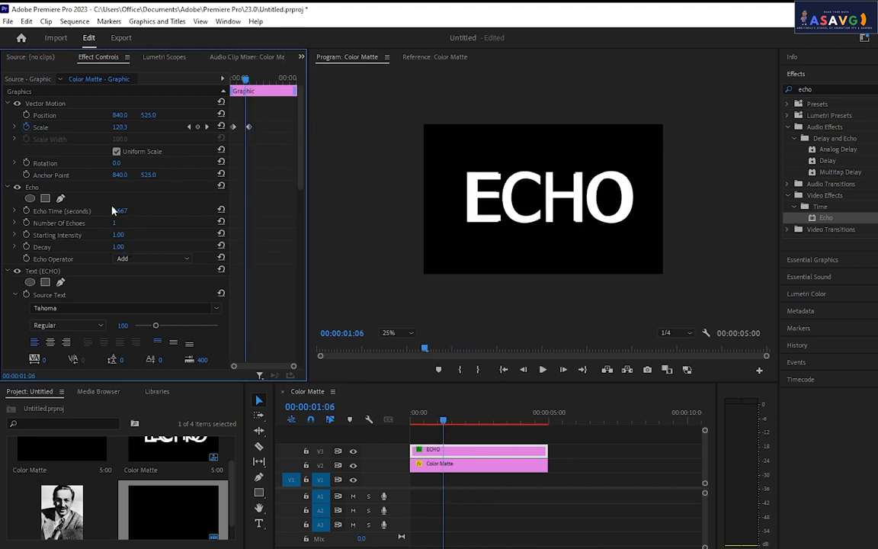
pyautogui.moveTo(118, 211); pyautogui.dragTo(42, 212)
pyautogui.press('space')
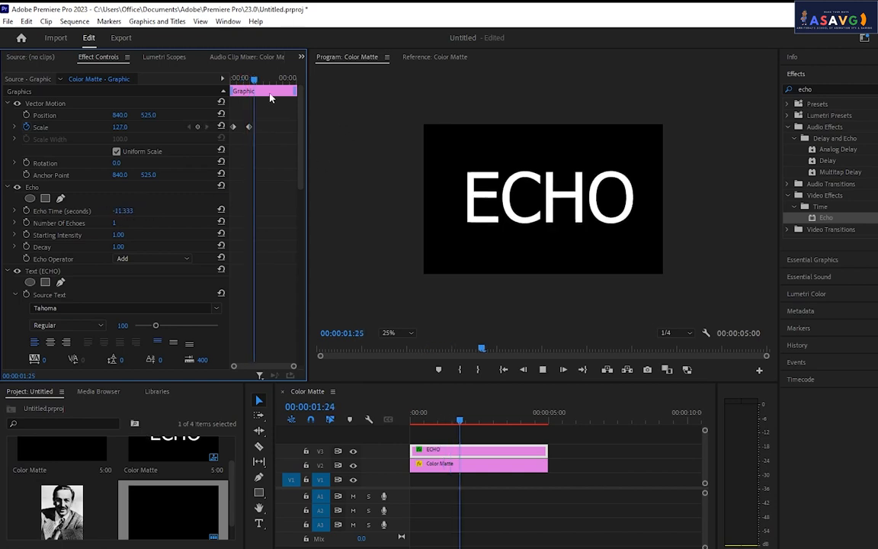
pyautogui.click(236, 80)
pyautogui.press('space')
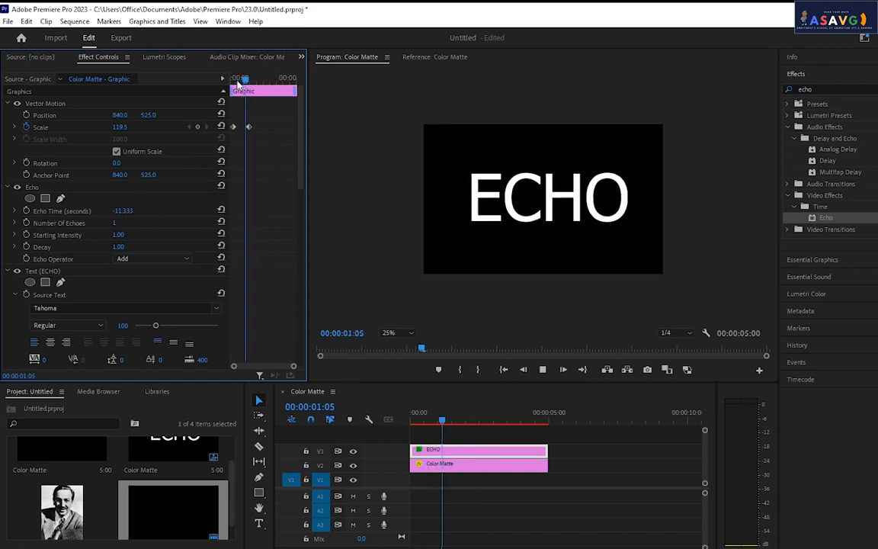
pyautogui.moveTo(237, 81); pyautogui.dragTo(241, 81)
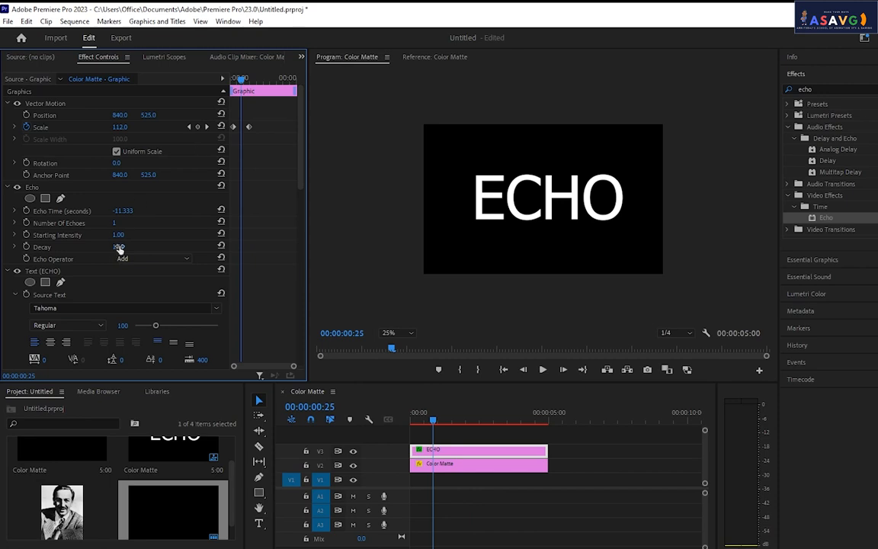
# - Try Starting Intensity 0.80, Number Of Echoes 12 and Echo Time -14.933, and return the playhead to 00:00:00:00
pyautogui.moveTo(126, 237); pyautogui.dragTo(88, 216)
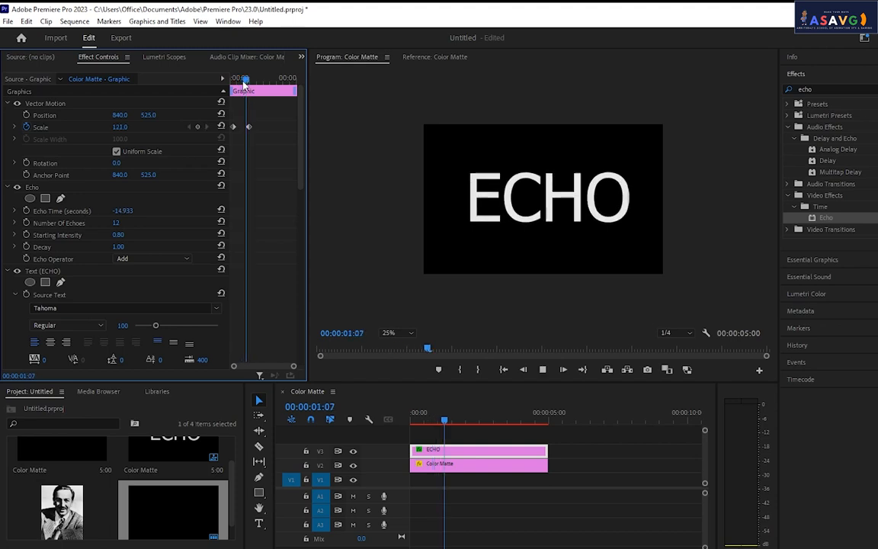
pyautogui.moveTo(245, 82); pyautogui.dragTo(226, 86)
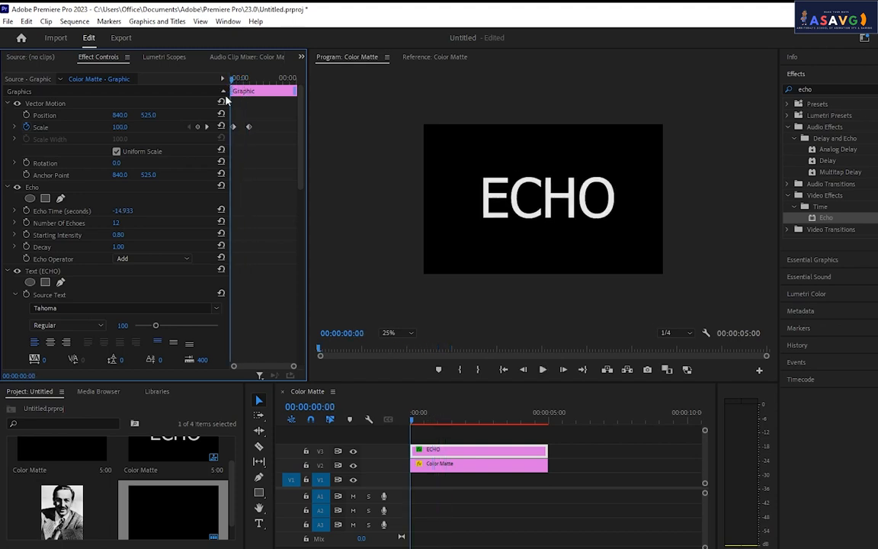
# - Delete the Echo effect from the ECHO clip and move its end Scale keyframe earlier to 00:00:01:01
pyautogui.click(38, 188)
pyautogui.press('Delete')
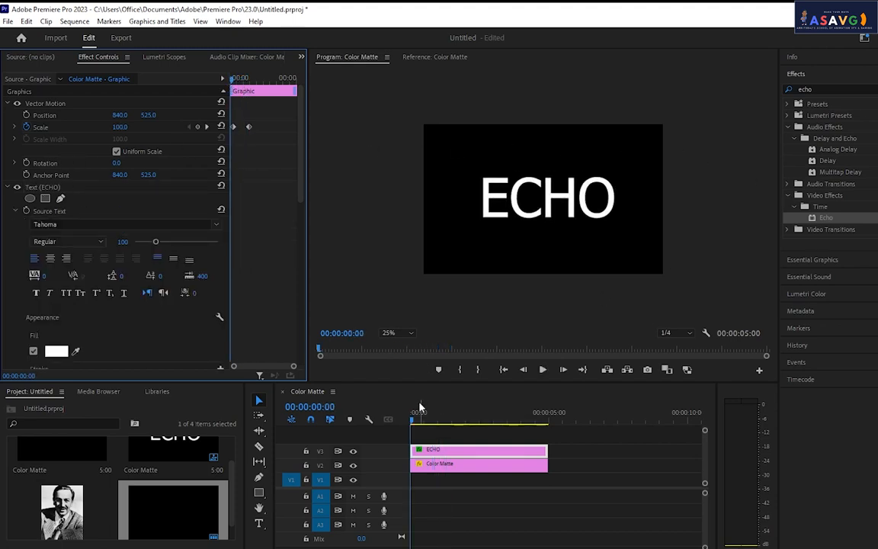
pyautogui.press('space')
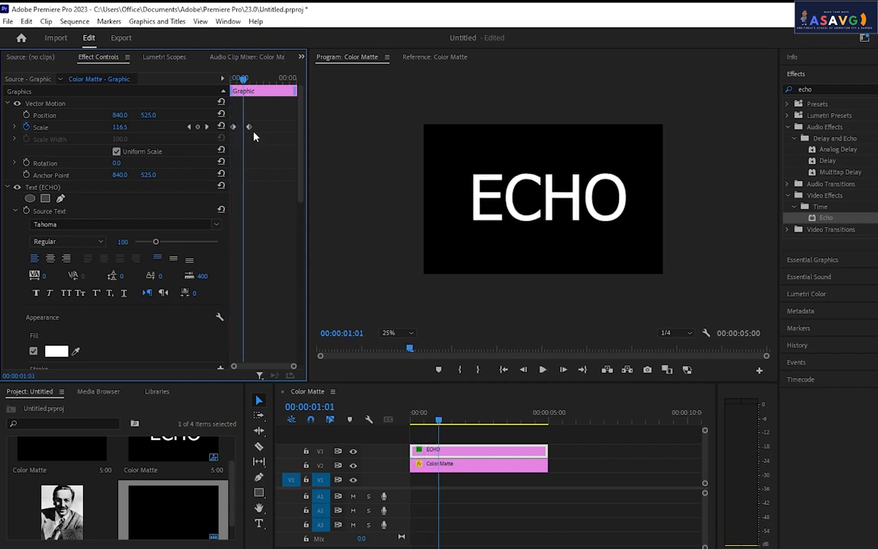
pyautogui.moveTo(242, 80); pyautogui.dragTo(234, 89)
pyautogui.press('space')
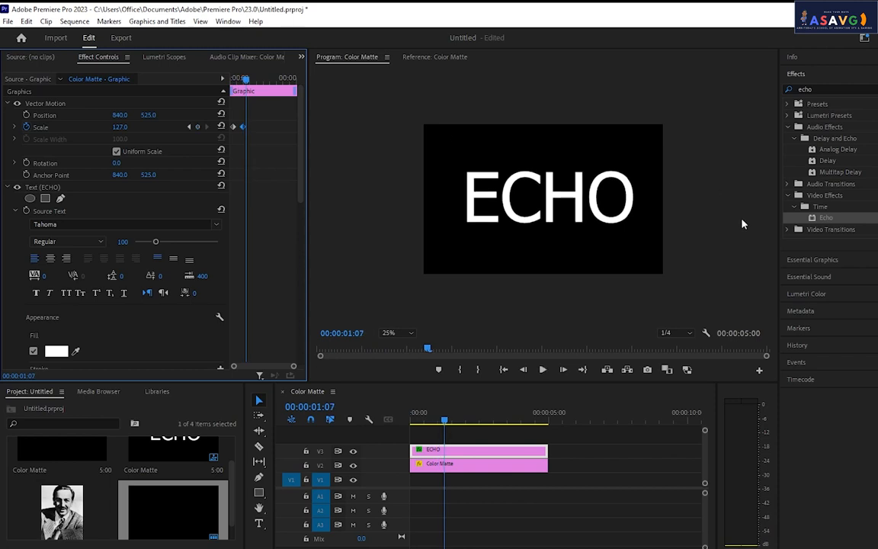
# - Apply a fresh Echo effect to the ECHO clip and play the scale animation with its default settings
pyautogui.moveTo(827, 220); pyautogui.dragTo(478, 456)
pyautogui.click(122, 211)
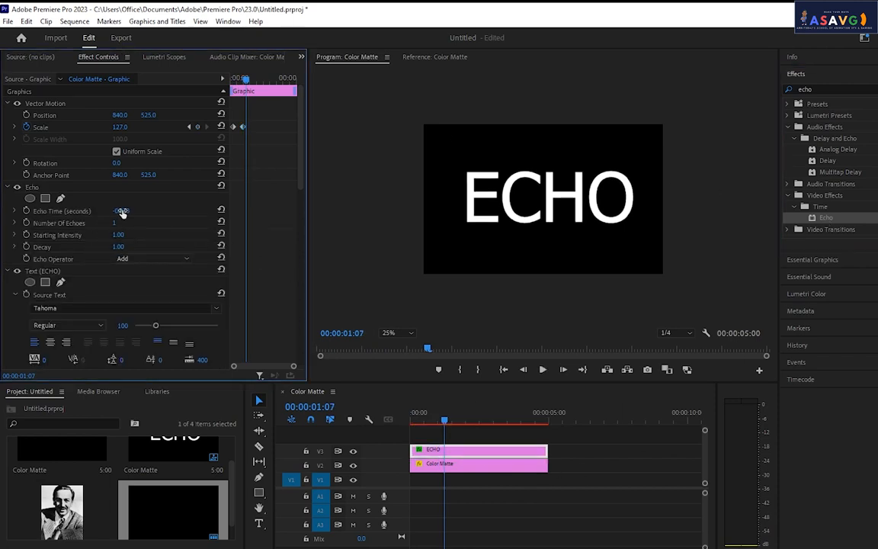
pyautogui.moveTo(245, 80); pyautogui.dragTo(232, 88)
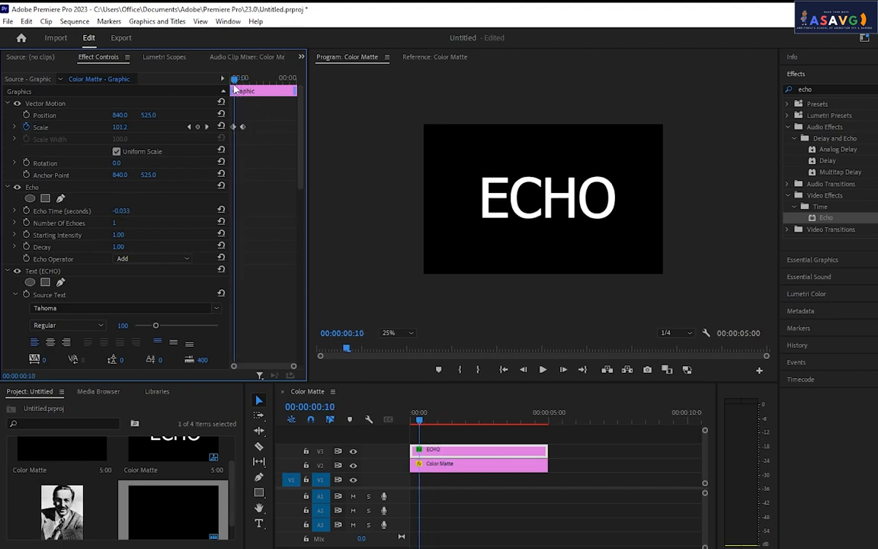
pyautogui.press('space')
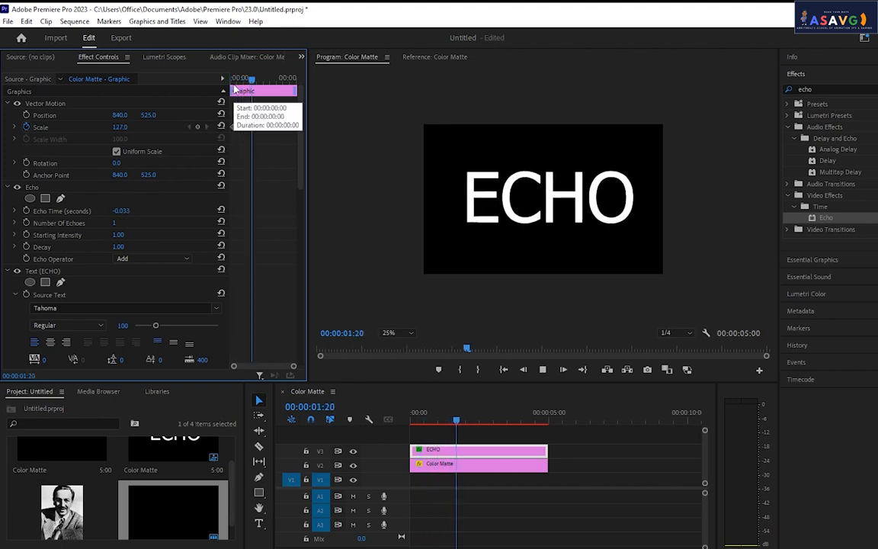
pyautogui.click(236, 80)
# - Set the Echo effect's Echo Time to -0.333 and Number Of Echoes to 2, and replay the scale animation
pyautogui.moveTo(238, 84); pyautogui.dragTo(237, 87)
pyautogui.moveTo(122, 211)
pyautogui.mouseDown()
pyautogui.moveTo(136, 212)
pyautogui.moveTo(118, 214)
pyautogui.mouseUp()
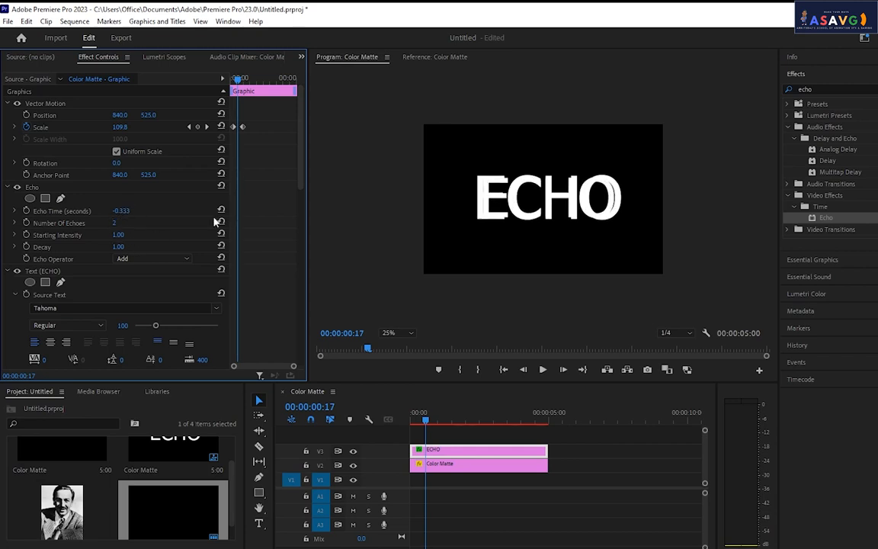
pyautogui.moveTo(249, 95); pyautogui.dragTo(237, 89)
pyautogui.press('space')
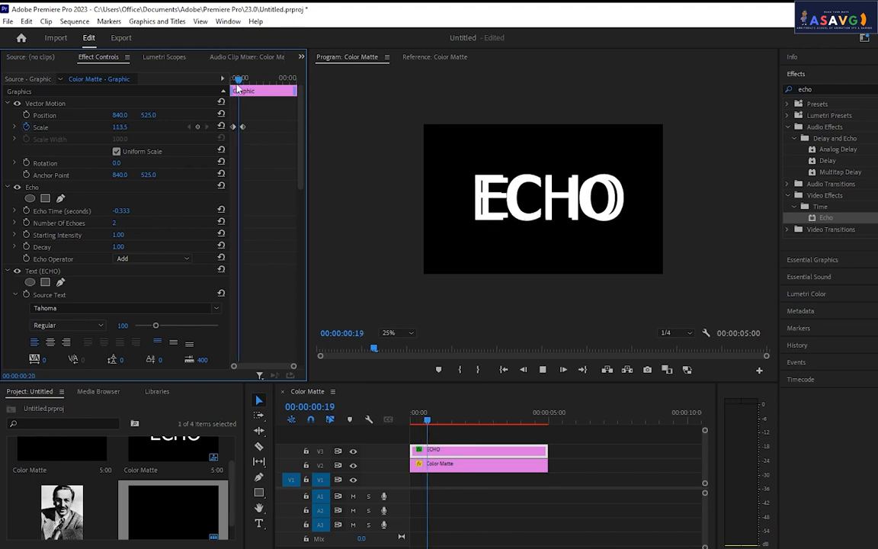
pyautogui.moveTo(238, 89); pyautogui.dragTo(231, 90)
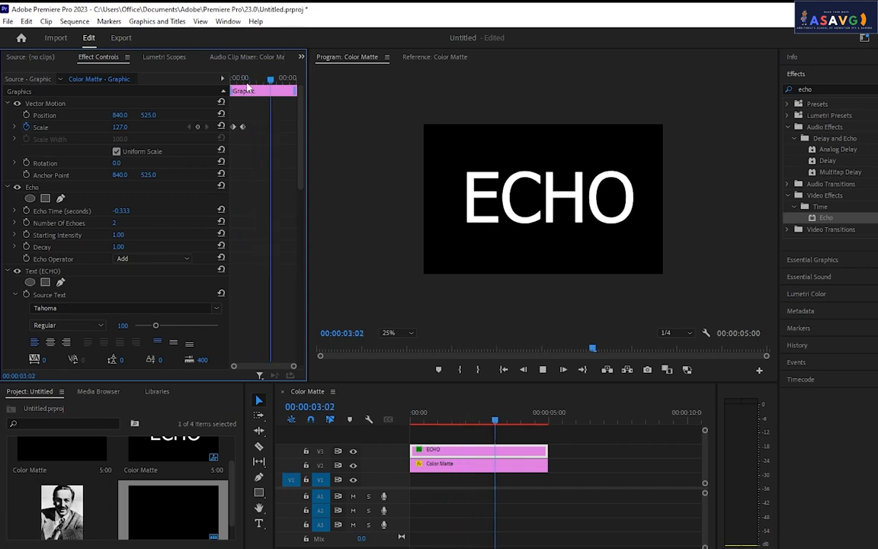
pyautogui.moveTo(245, 84); pyautogui.dragTo(236, 85)
pyautogui.press('space')
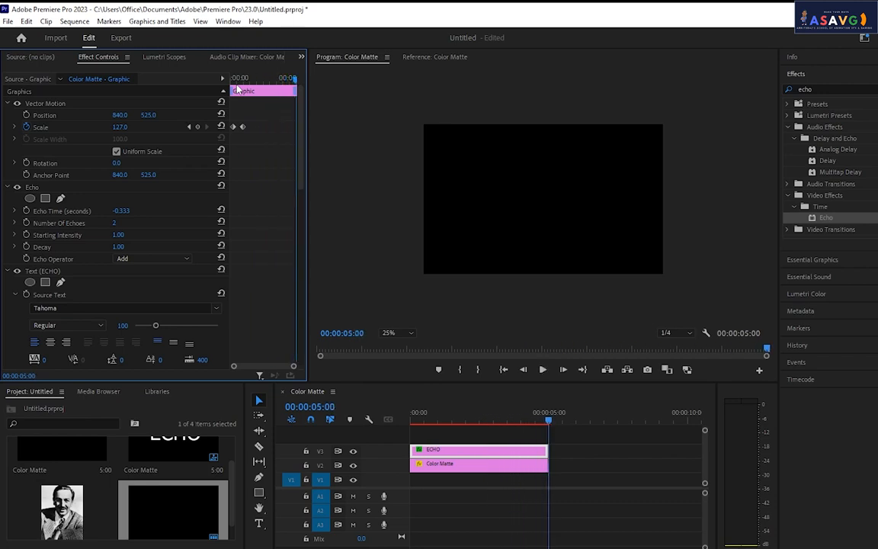
pyautogui.press('space')
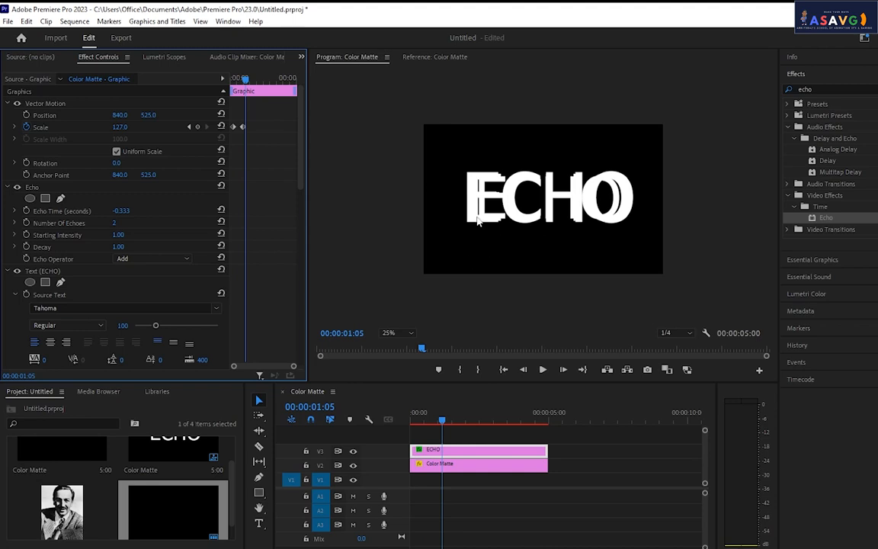
# - Maximize the program monitor, set its zoom level to 100%, and play the echo animation again from the start
pyautogui.press('`')
pyautogui.press('Left')
pyautogui.press('Left')
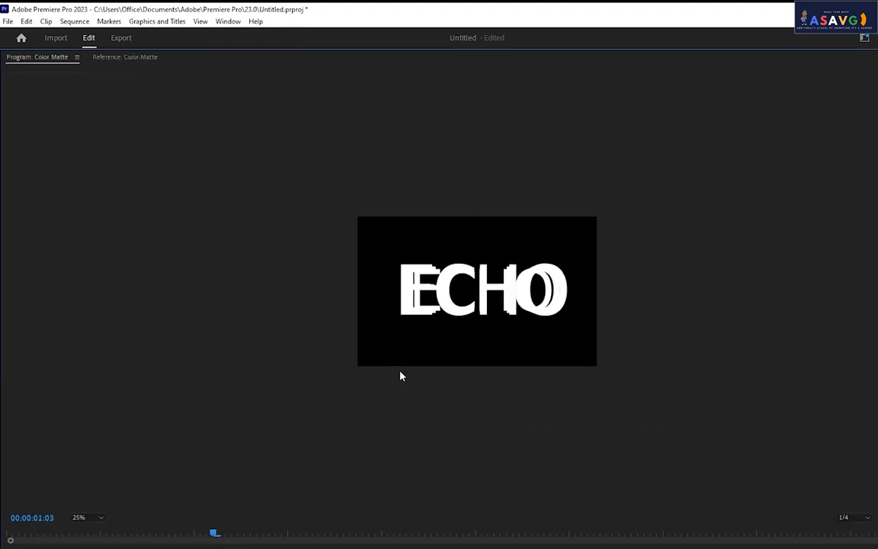
pyautogui.press('Right')
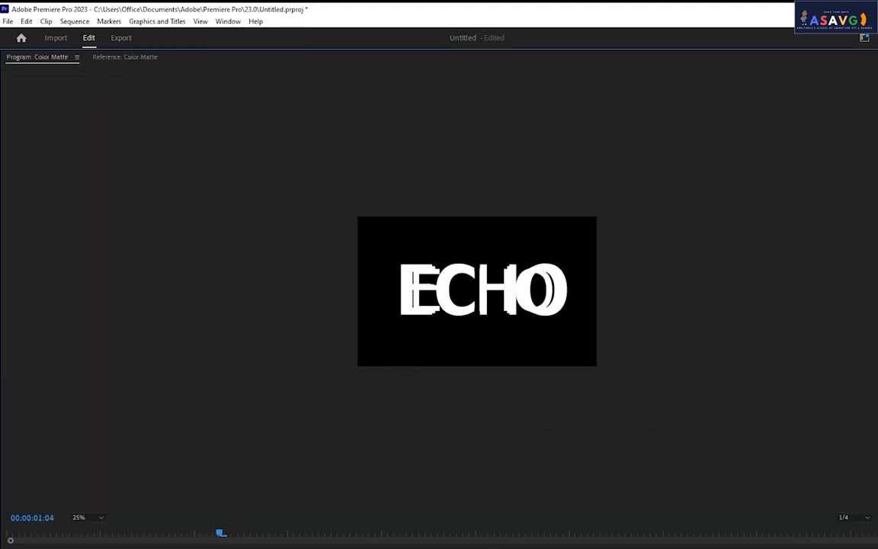
pyautogui.click(85, 520)
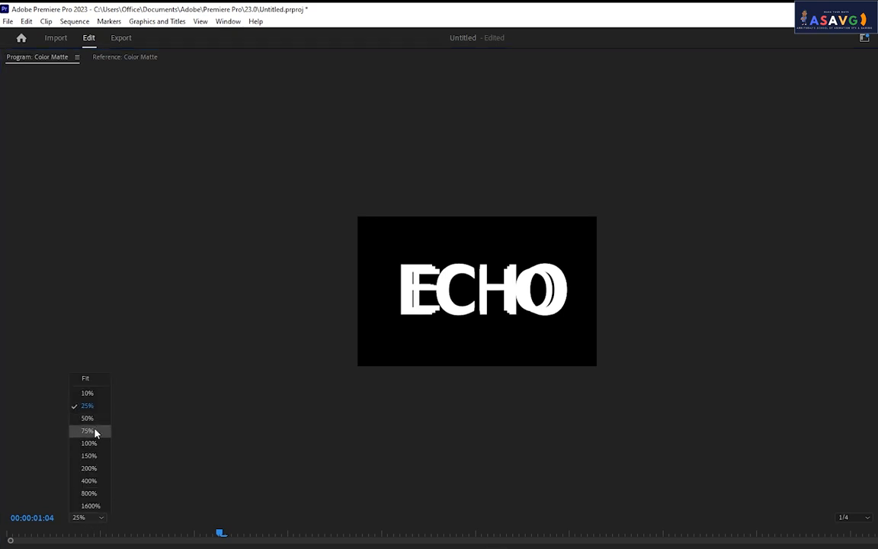
pyautogui.click(88, 443)
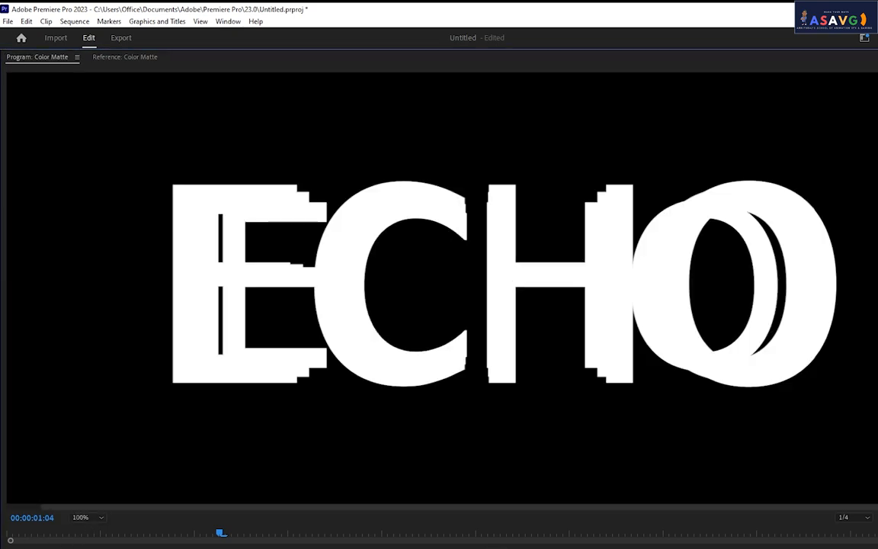
pyautogui.press('space')
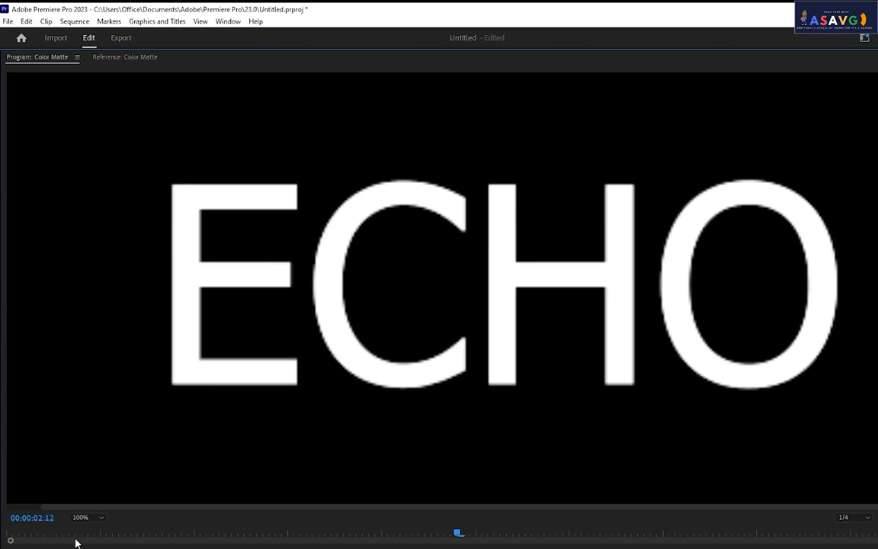
pyautogui.click(10, 536)
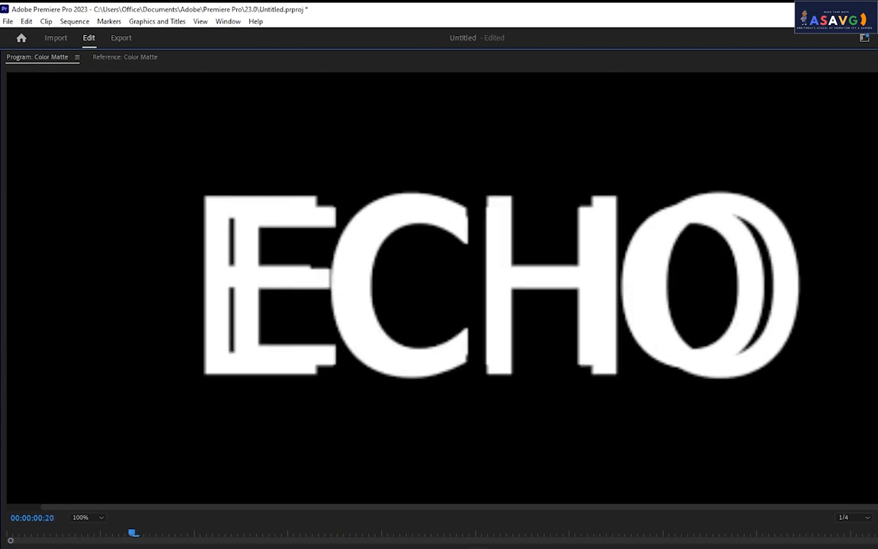